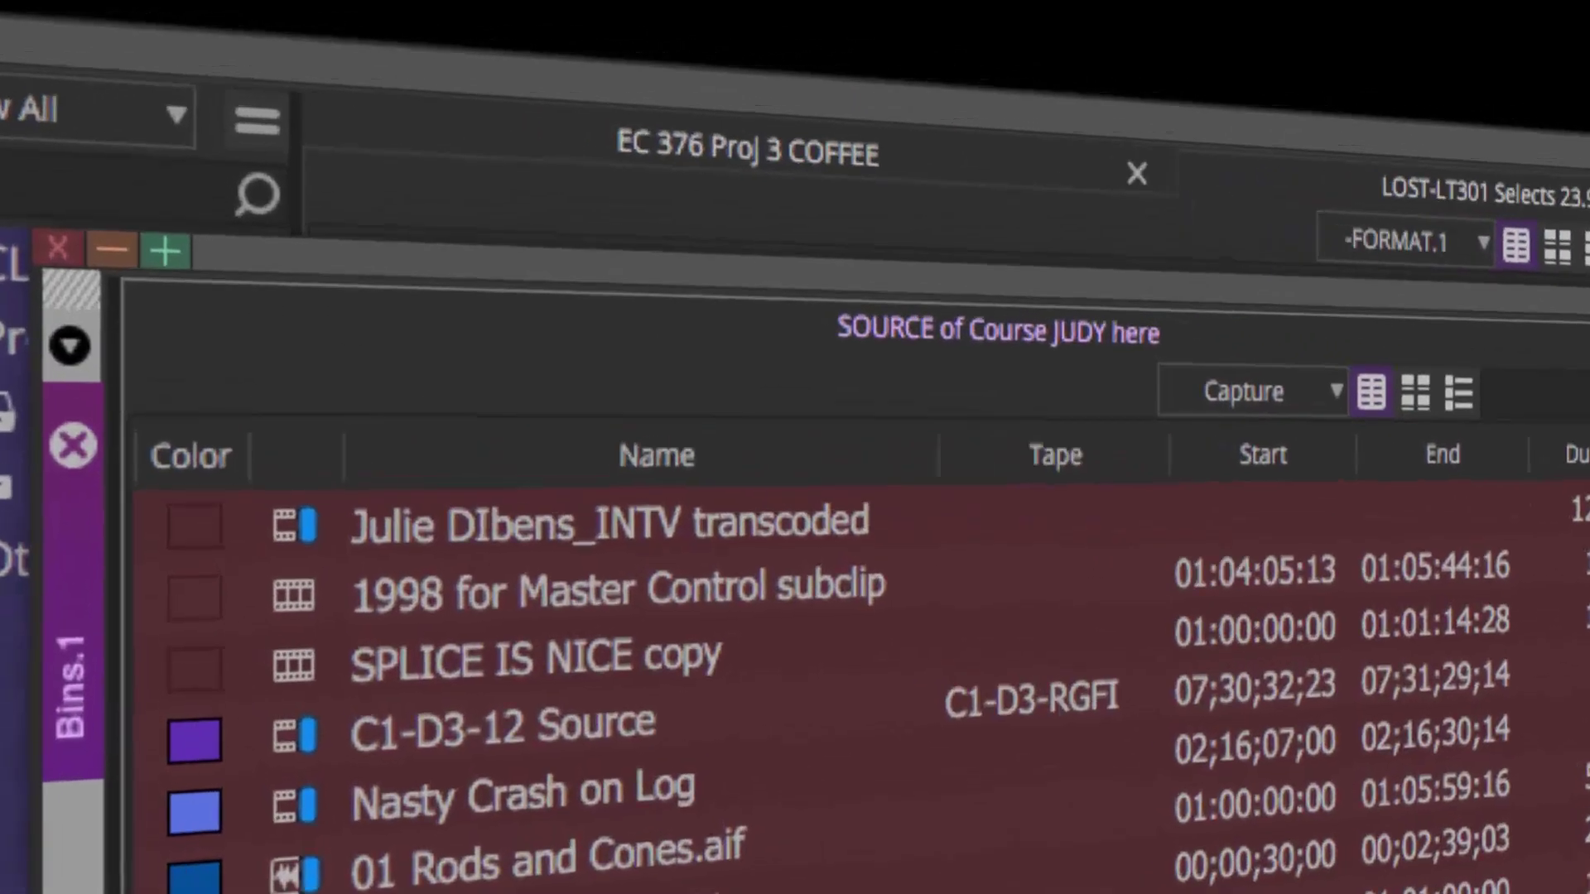
Move the floating SOURCE bin window clear of the LOST-LT301 Selects clips and load clips 7F-2b and 7H-4c into the source monitor
drag(1284, 298, 1305, 842)
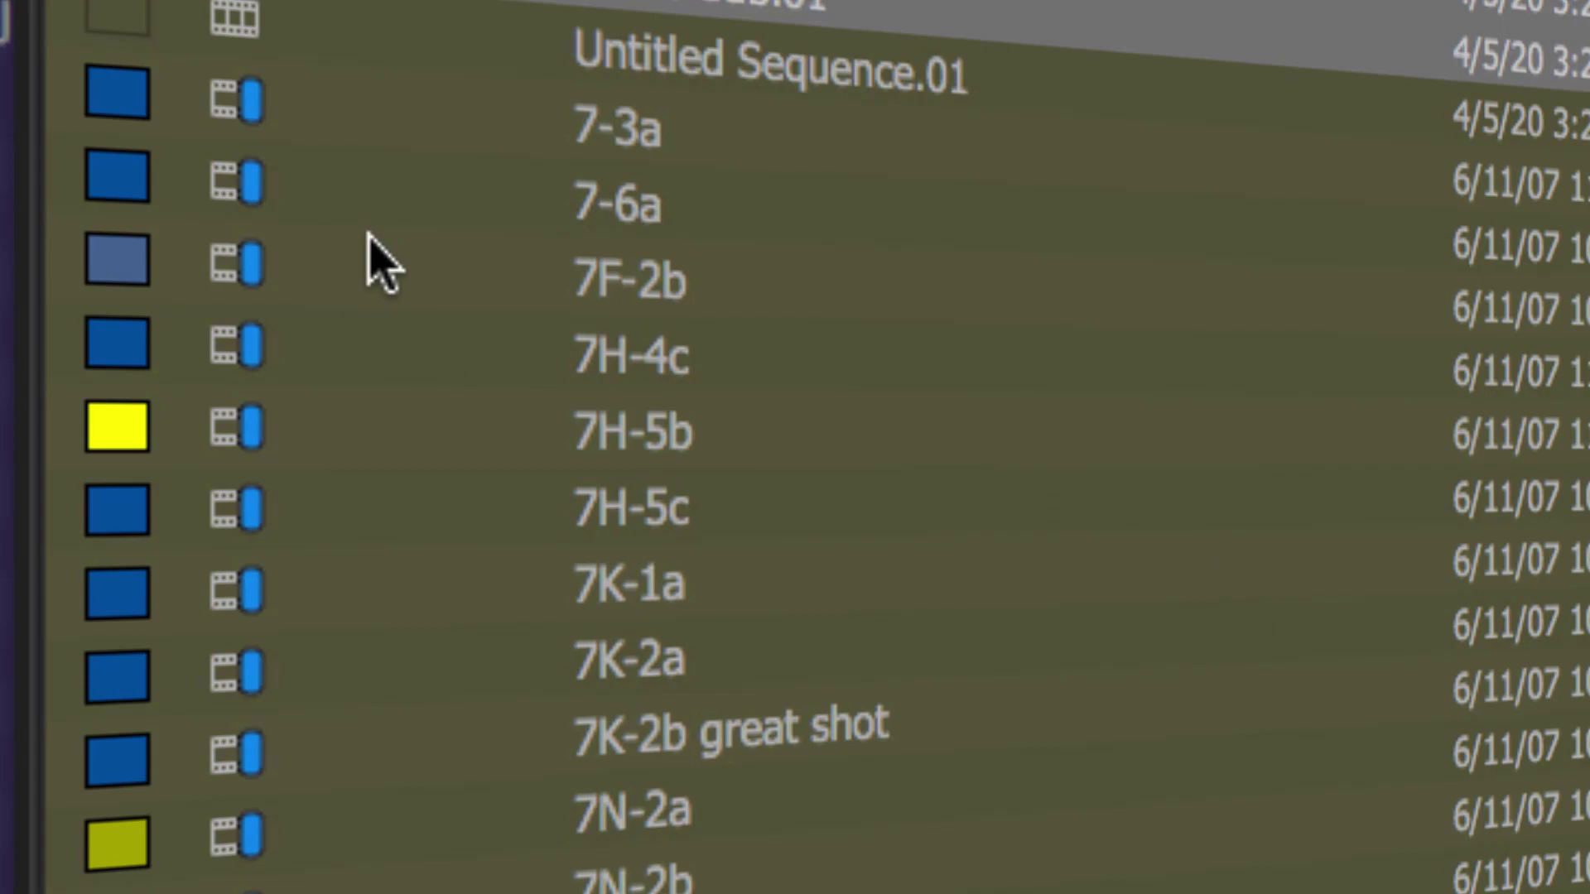
click(229, 267)
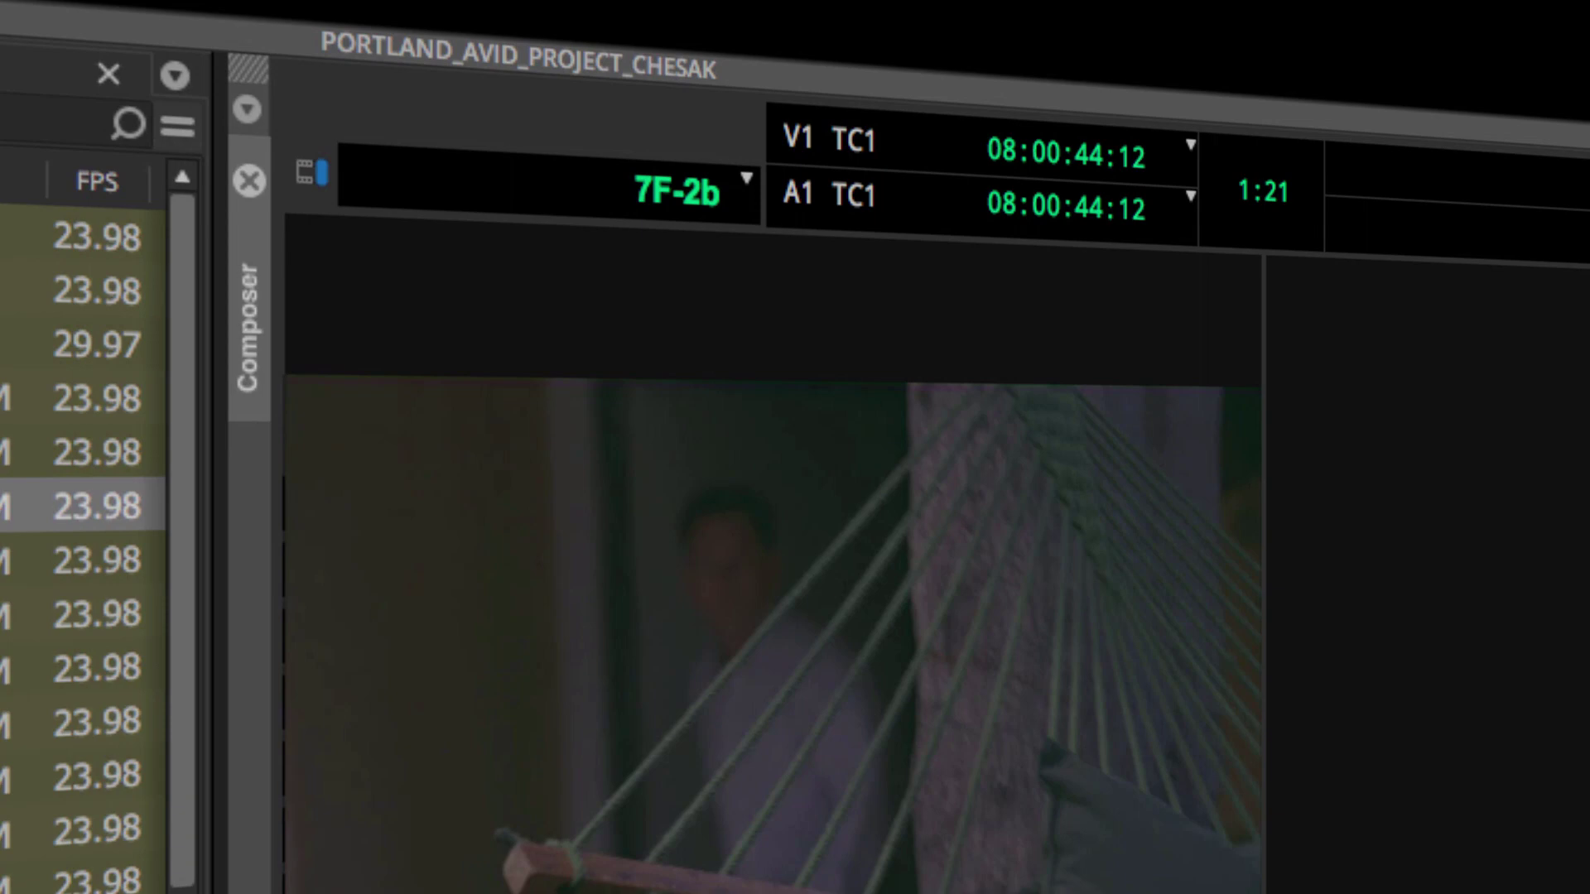
drag(777, 878, 892, 648)
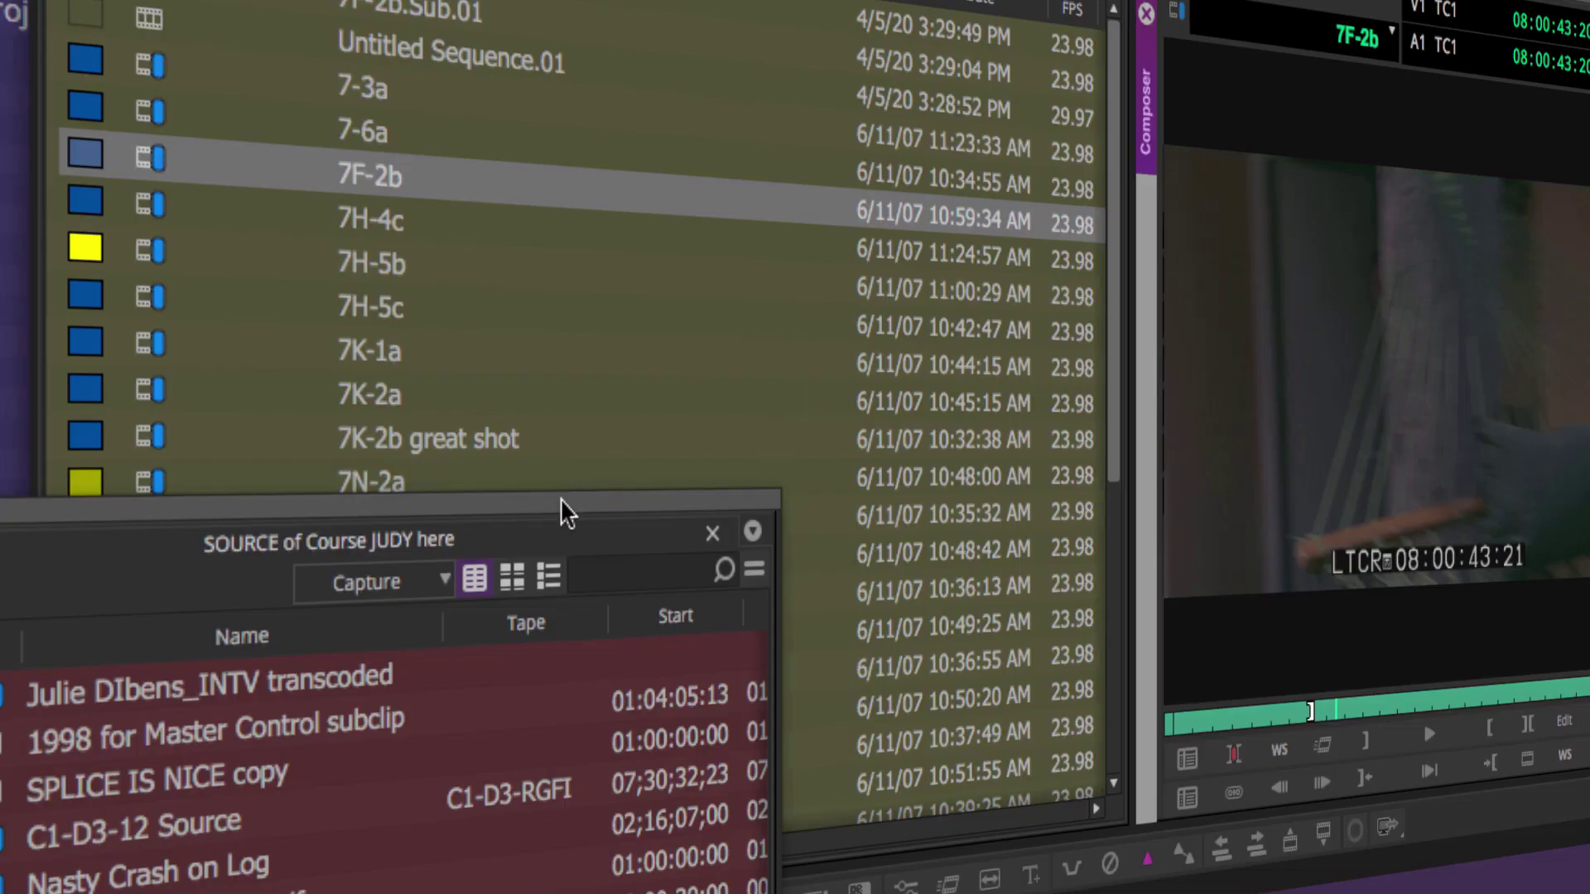
drag(562, 500, 894, 402)
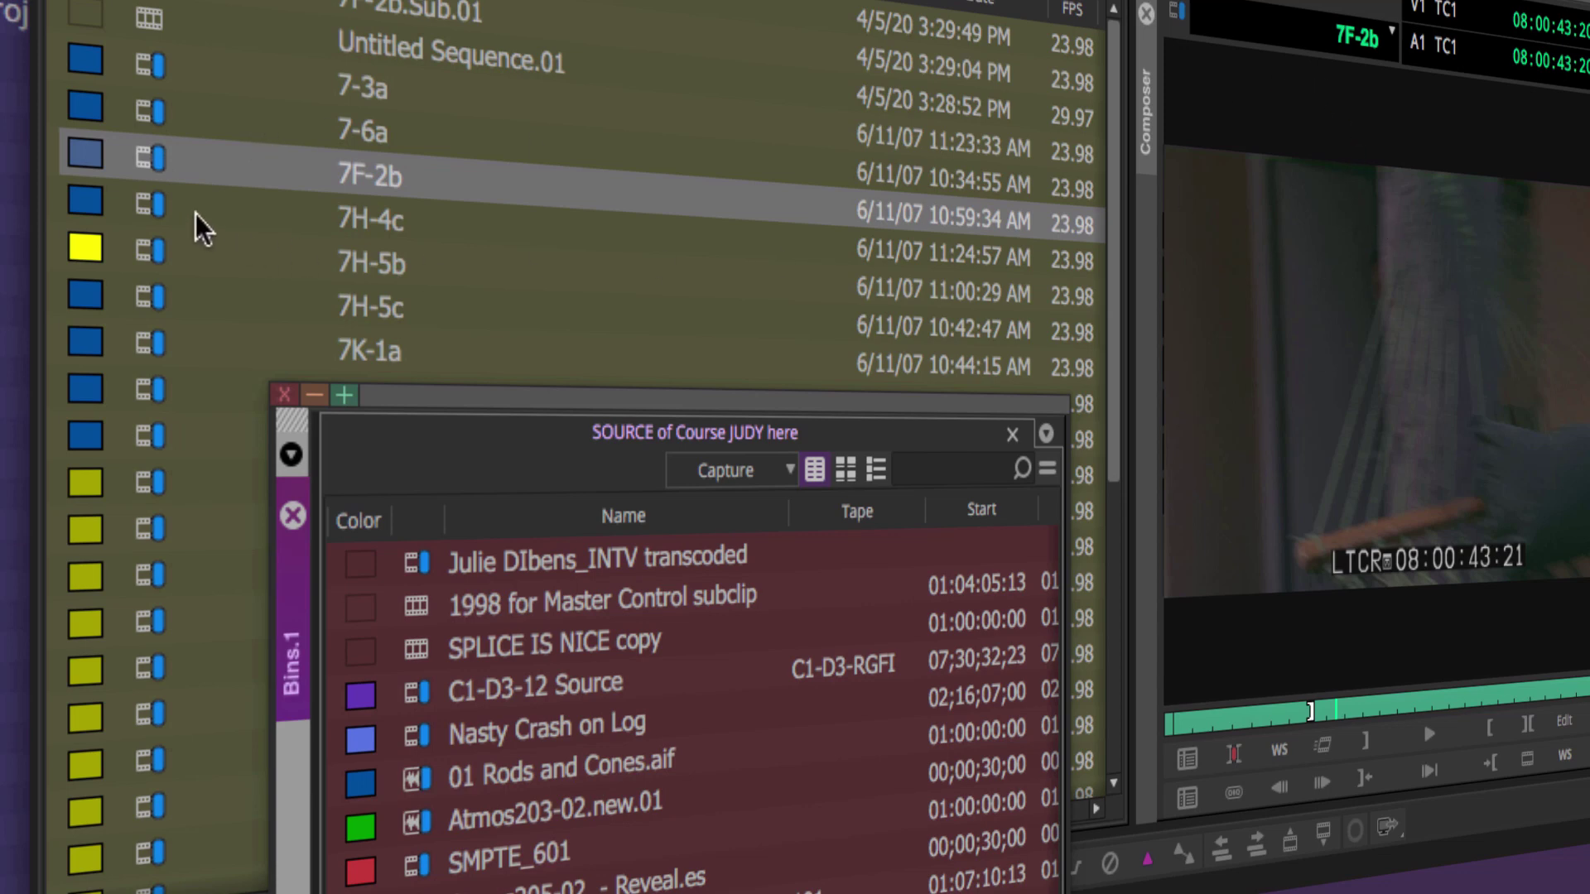
double_click(140, 203)
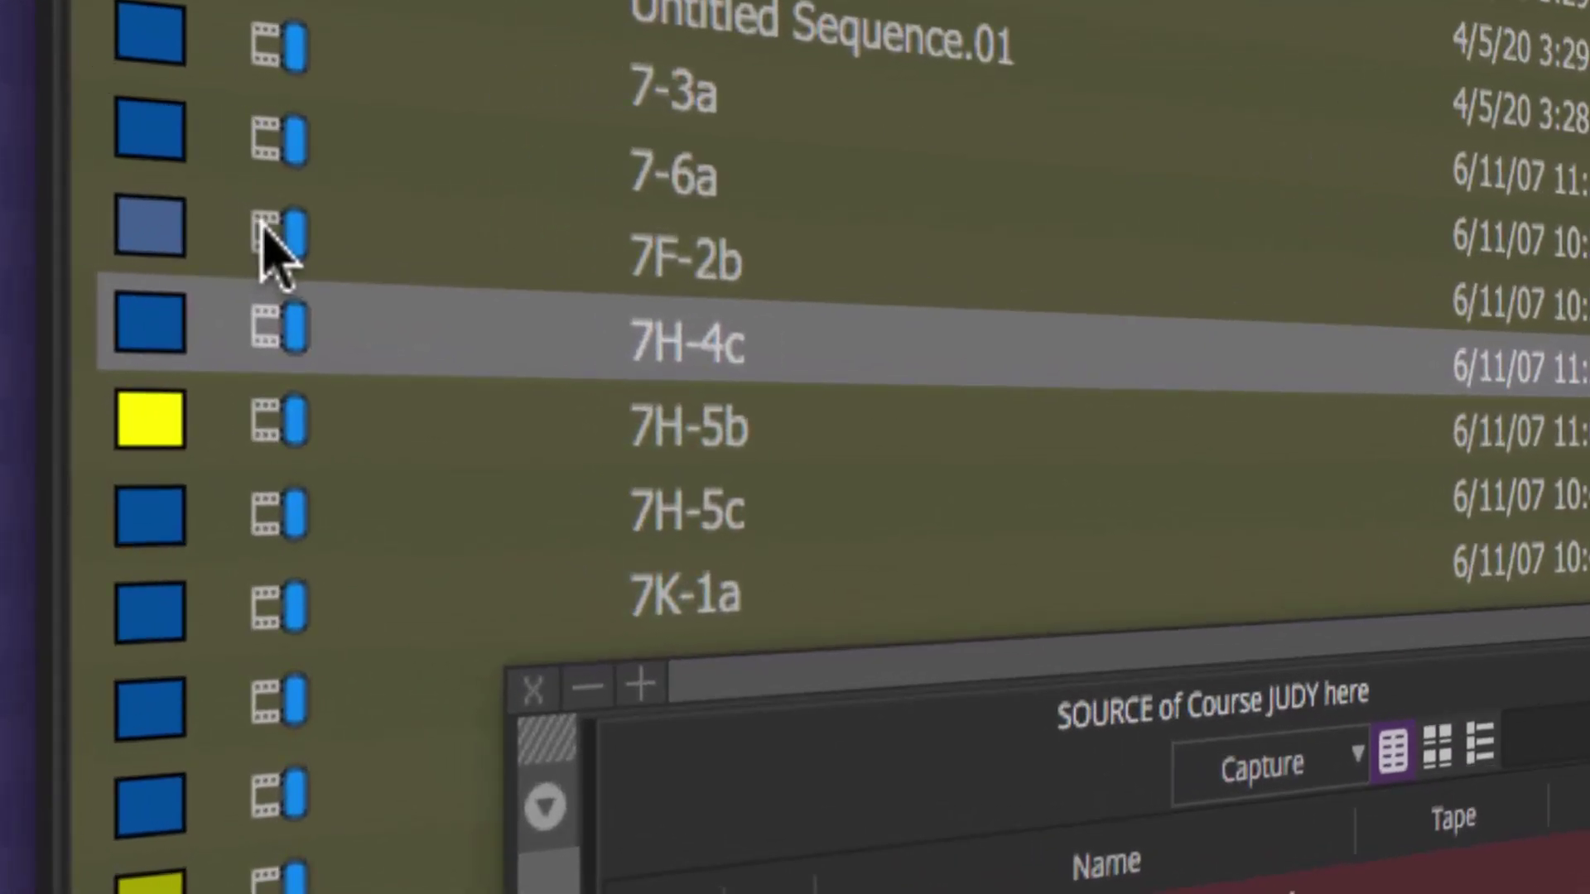
Select clip 7F-2b, its name and the Field Ordering column in turn, and load 7F-2b into the source monitor again
click(258, 231)
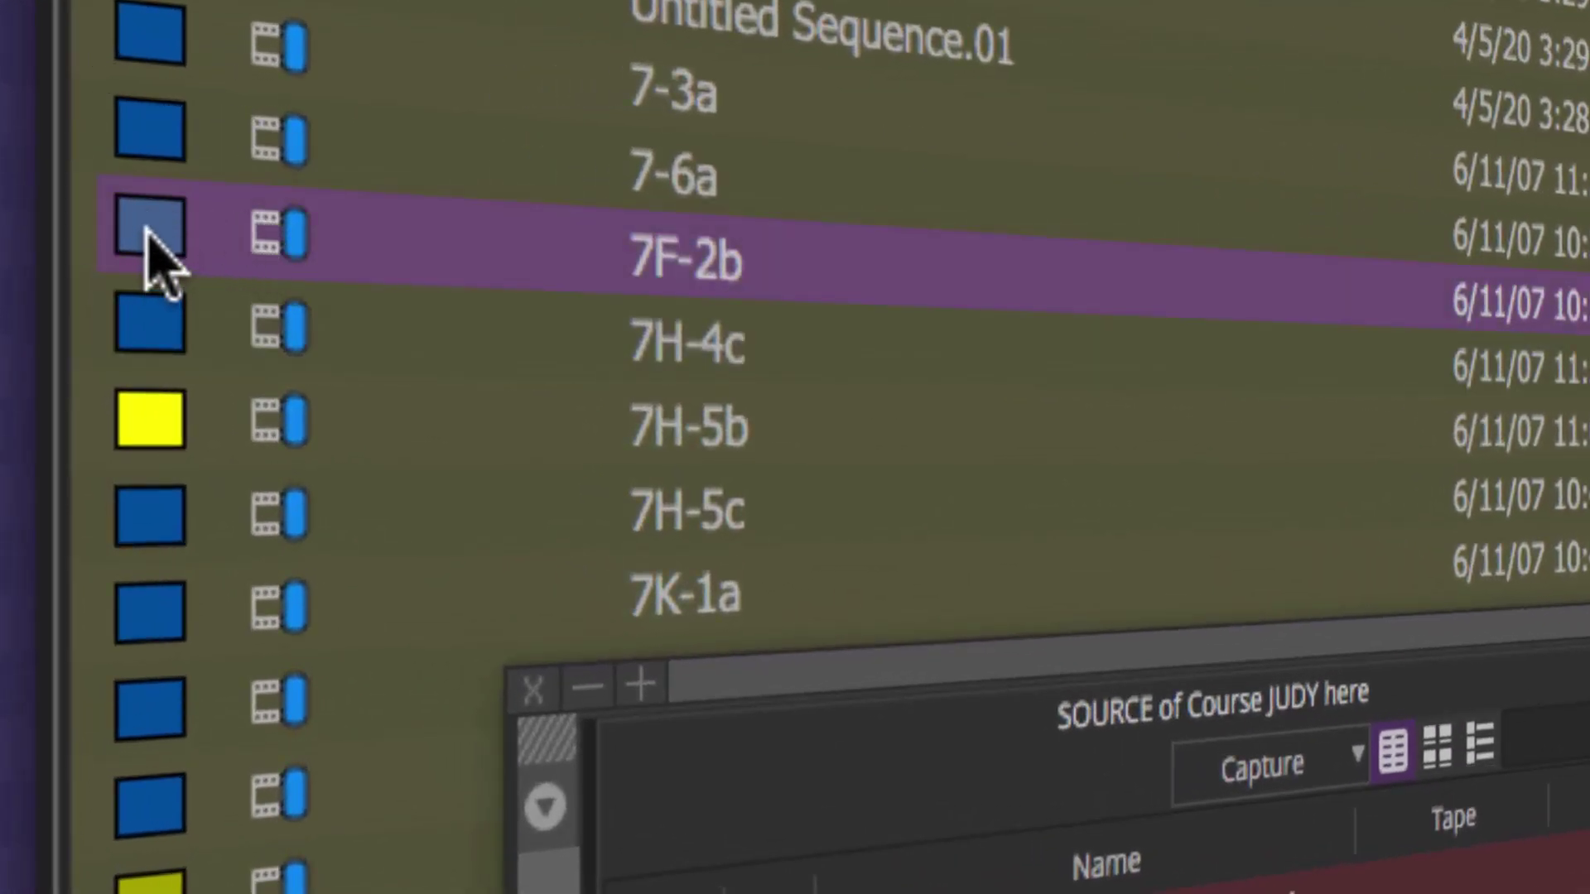
click(679, 259)
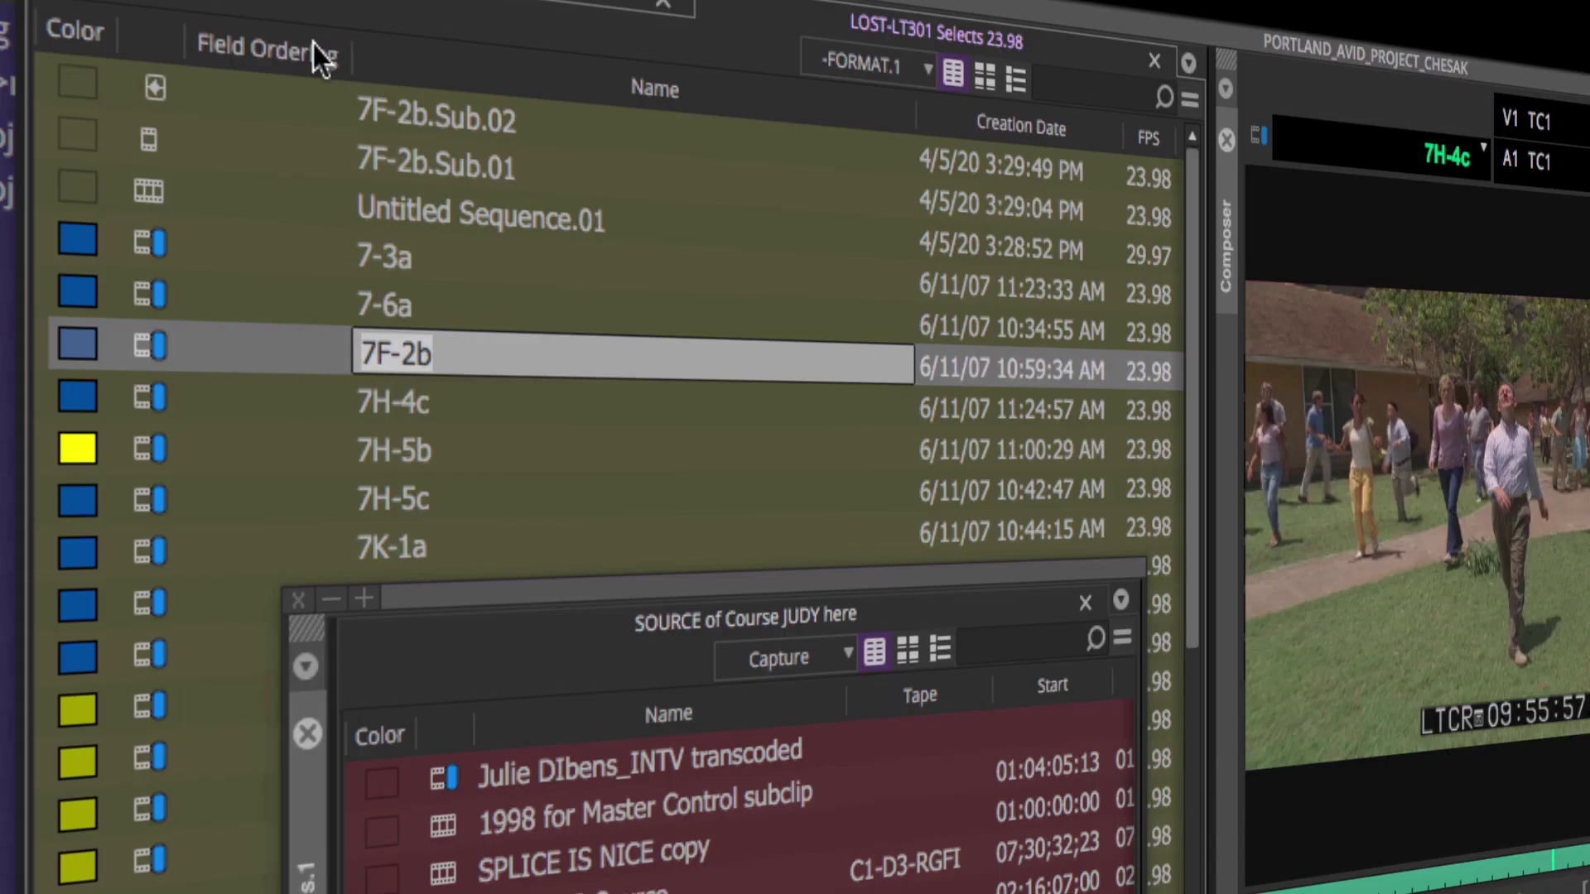
click(306, 55)
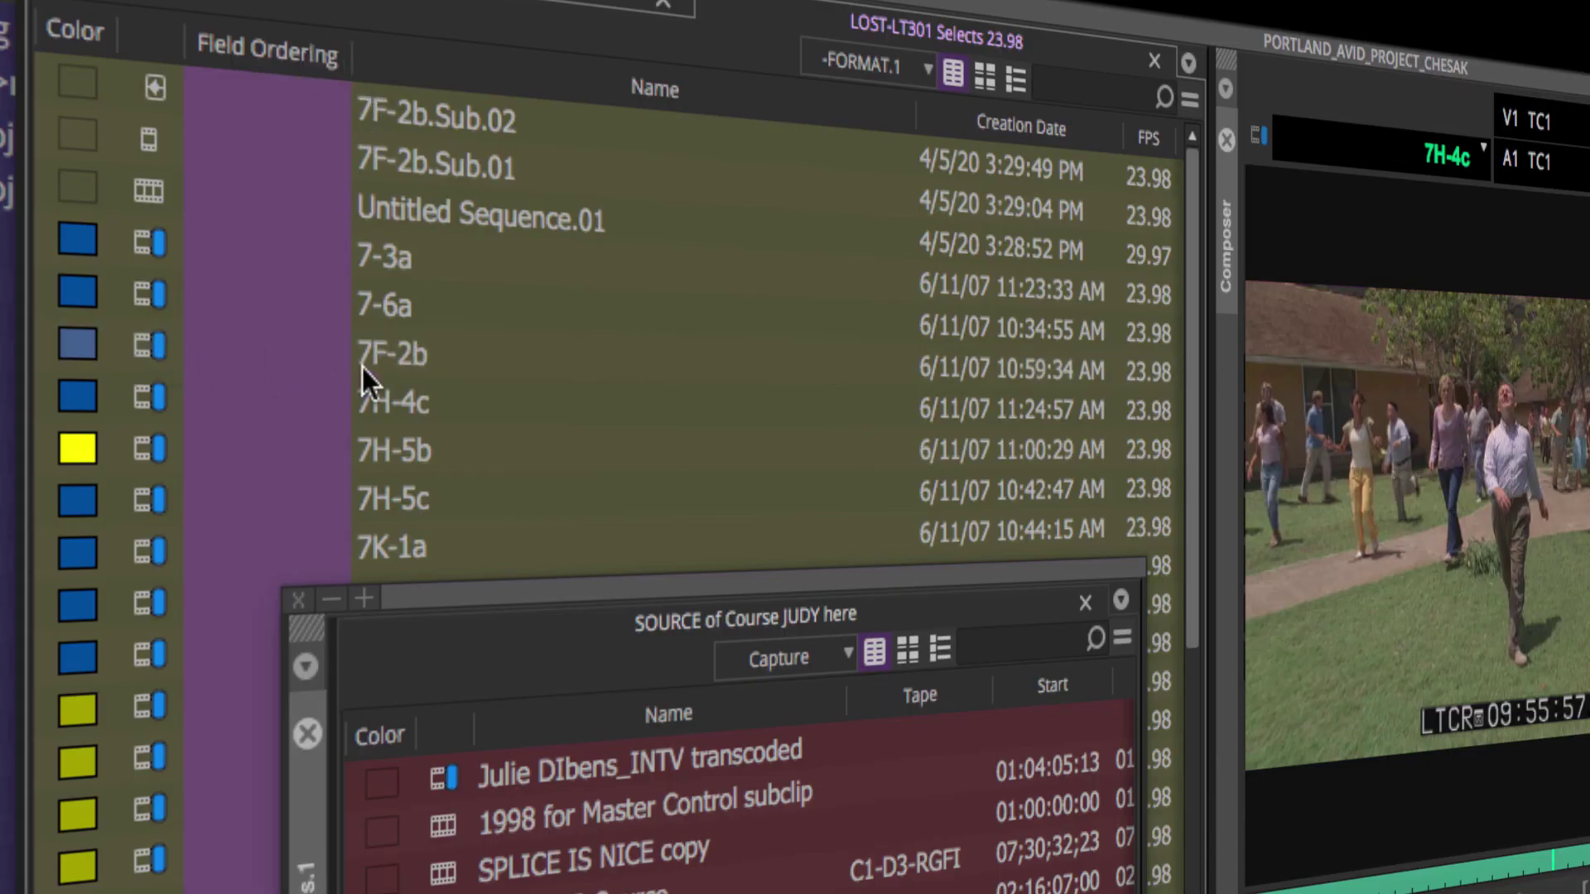
click(382, 352)
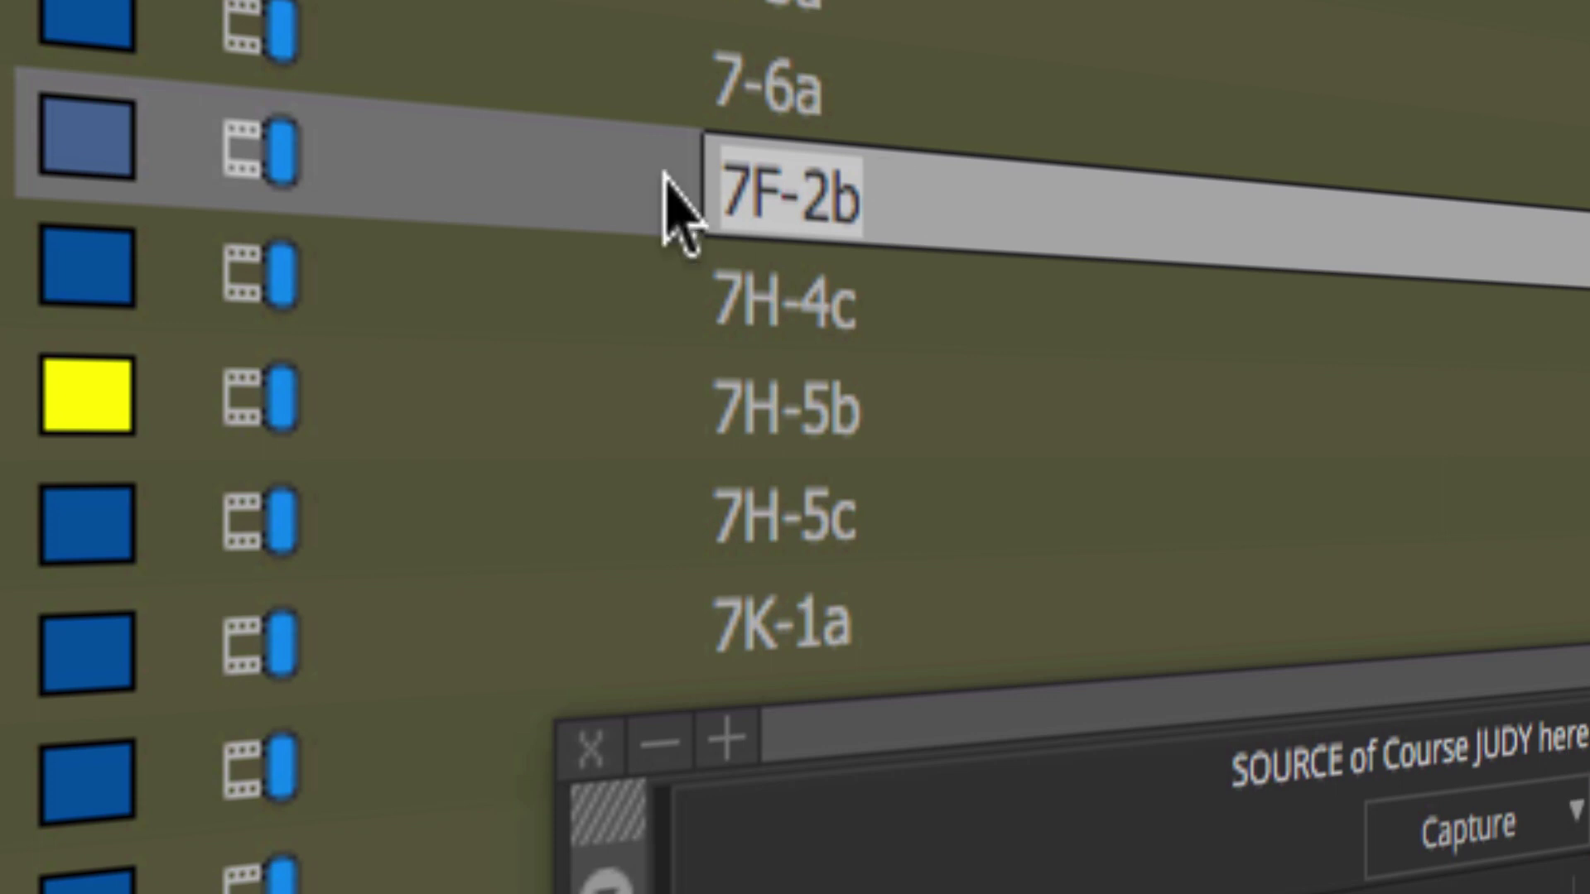
click(249, 147)
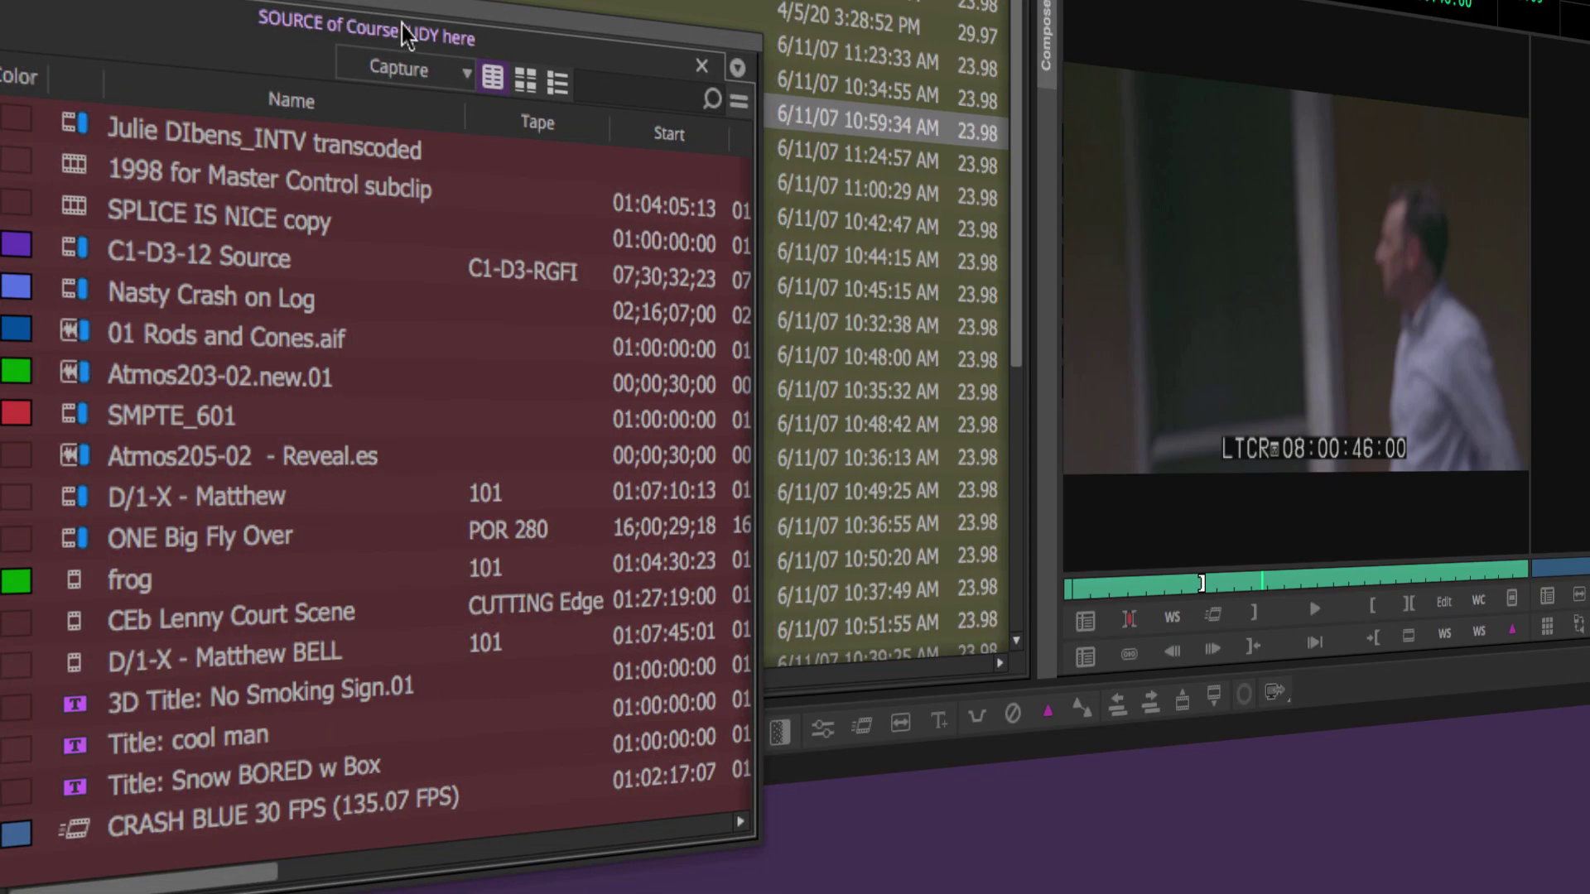
Load the sequence 1998 for Master Control subclip and the subclip CEb Lenny Court Scene, and scrub through the court scene
double_click(83, 172)
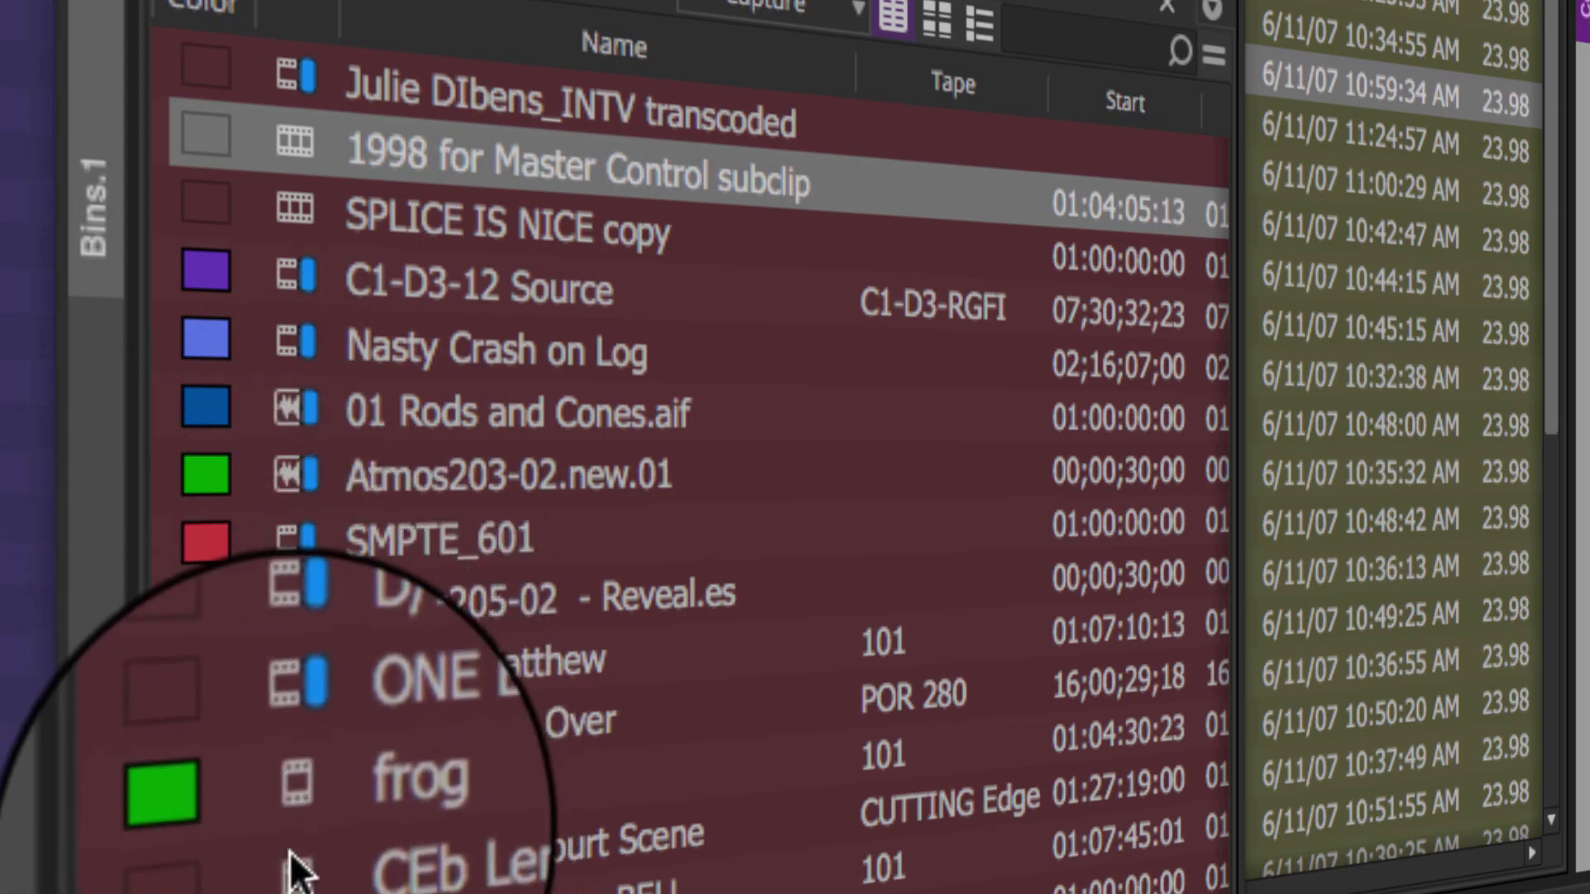
double_click(296, 865)
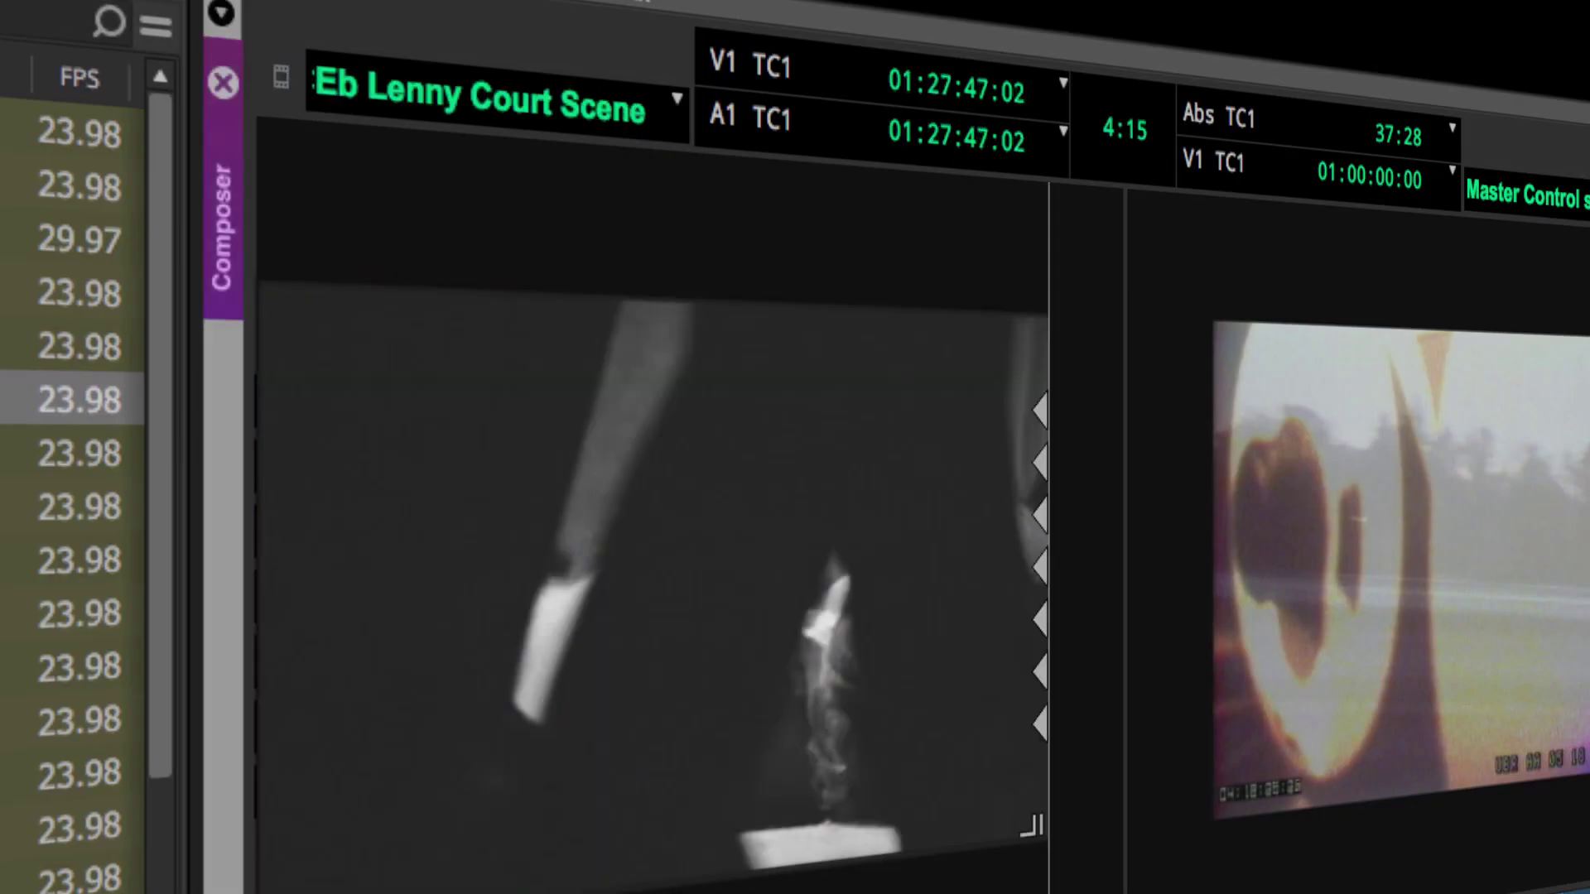
drag(919, 636, 633, 644)
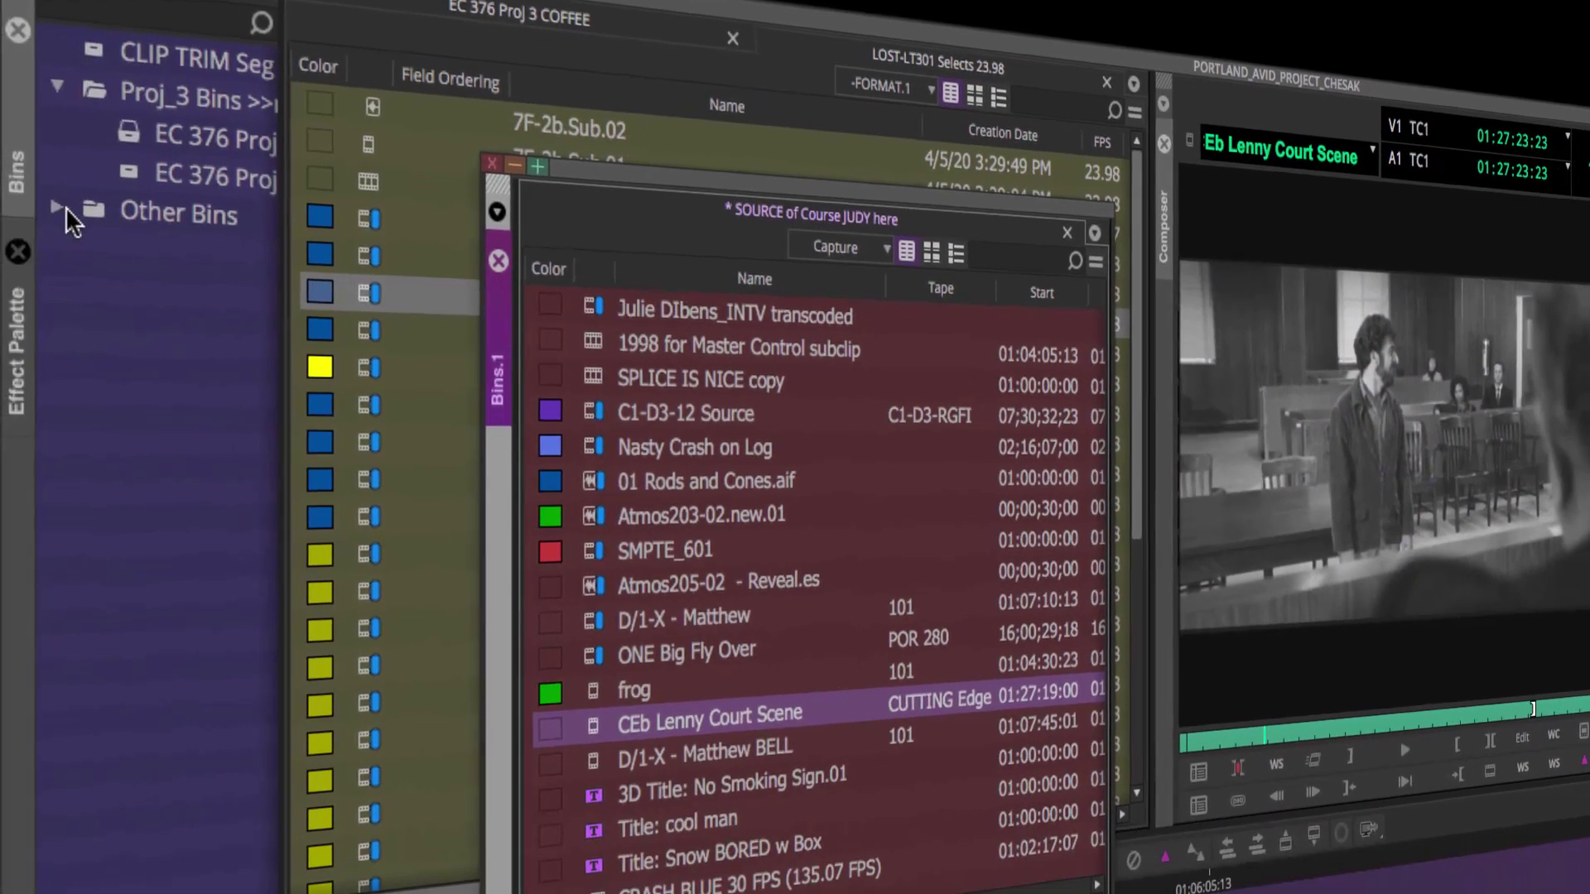
Expand the Other Bins folder and widen the Bins list to show the full bin names, sizes and locations
click(66, 211)
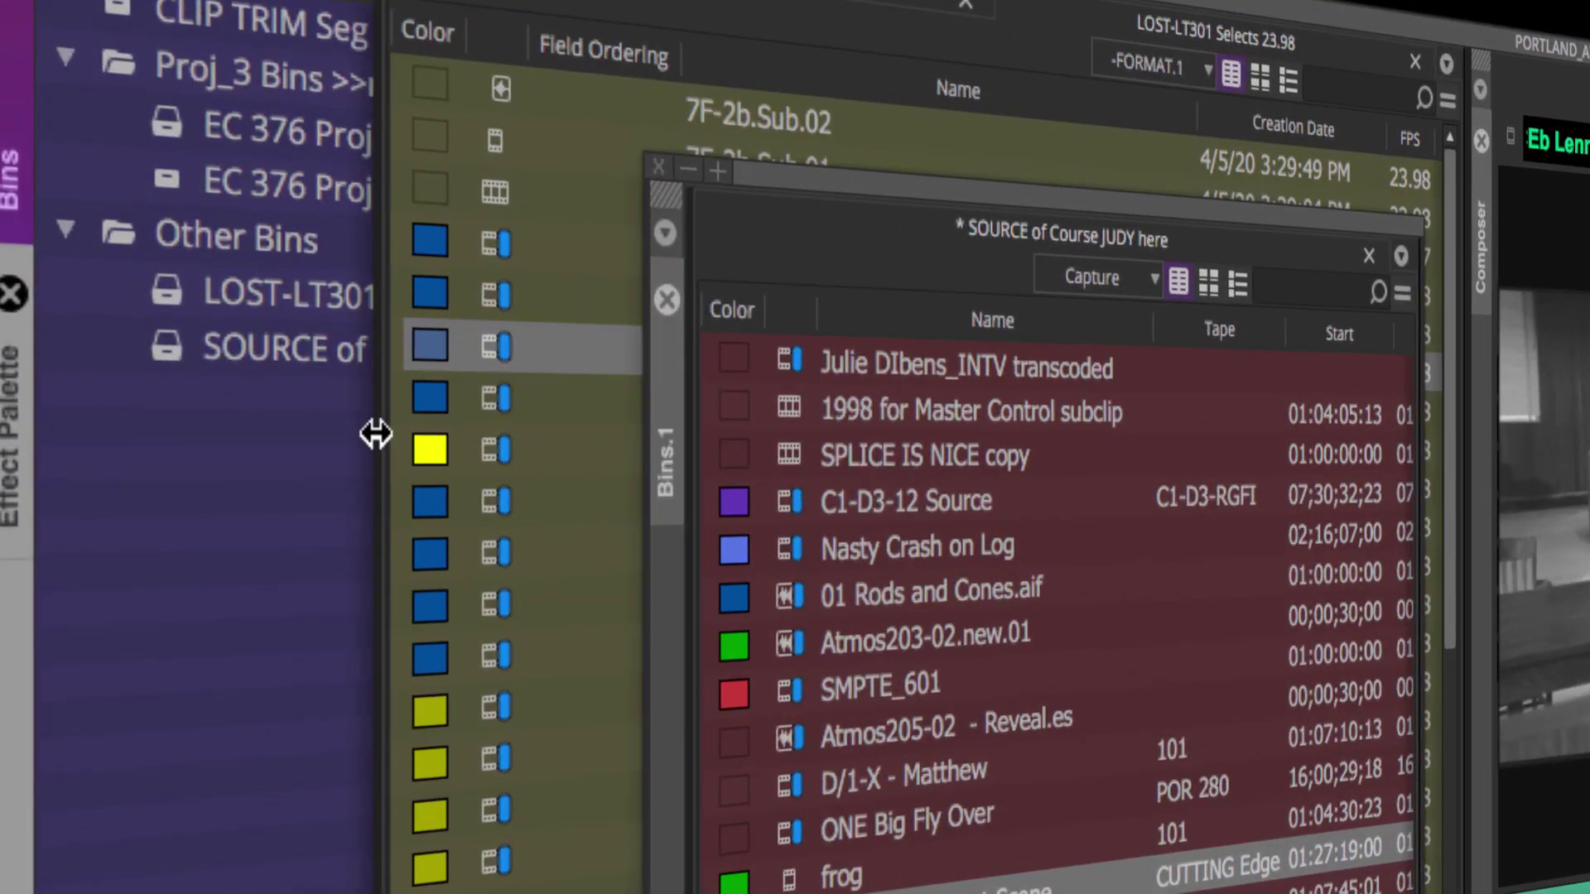
drag(376, 433, 774, 436)
drag(780, 175, 1077, 211)
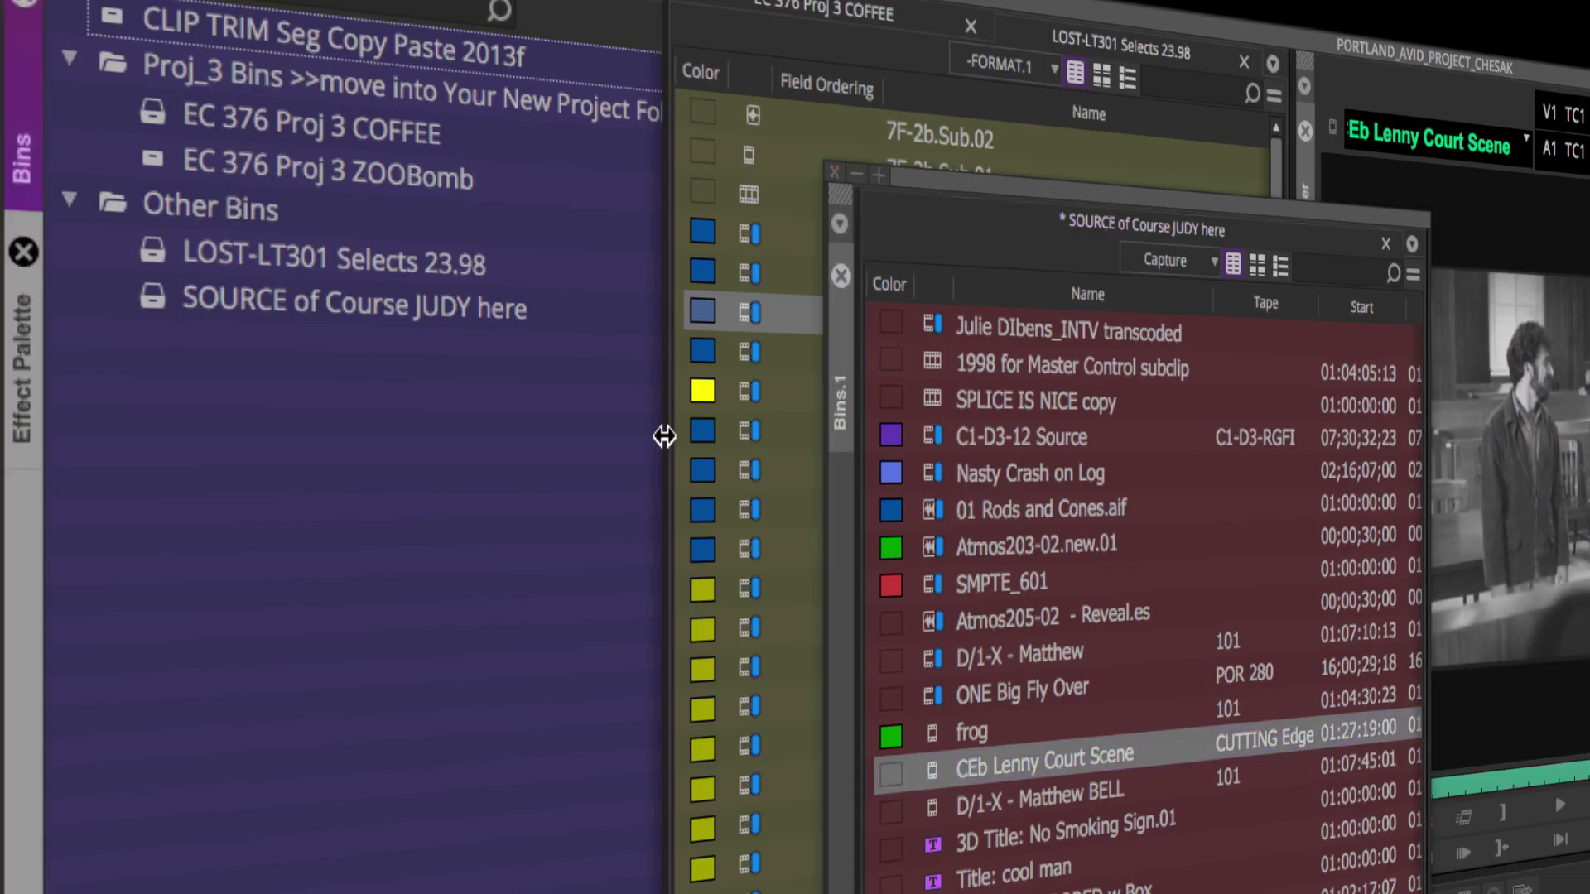
drag(662, 442, 977, 454)
Place the floating SOURCE bin window over the Bins list and narrow both the window and the list
drag(949, 179, 929, 424)
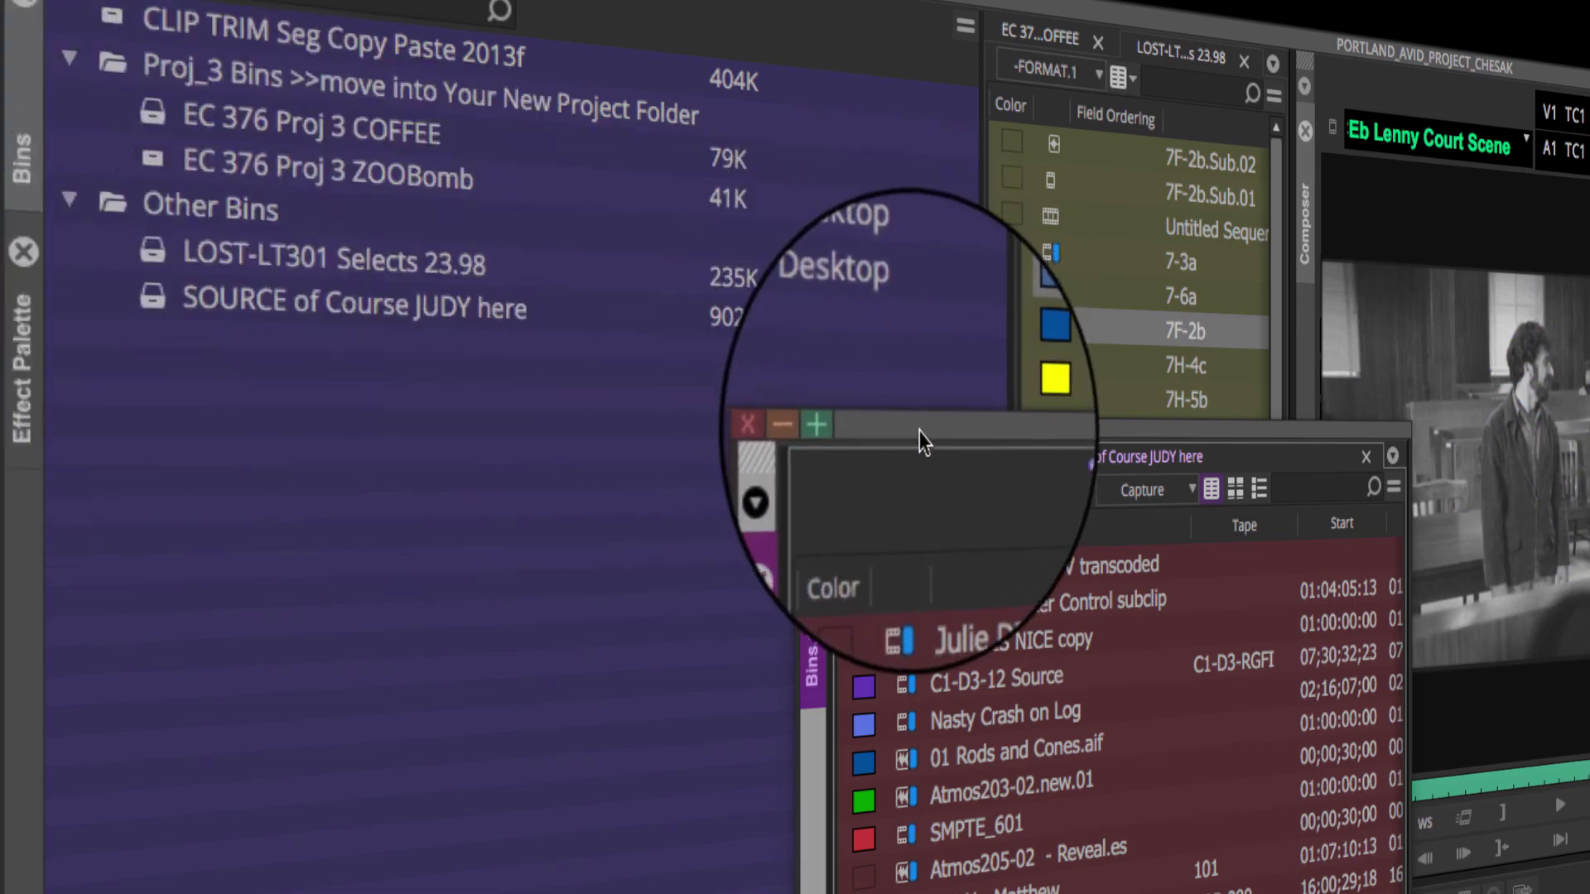
drag(919, 435, 608, 339)
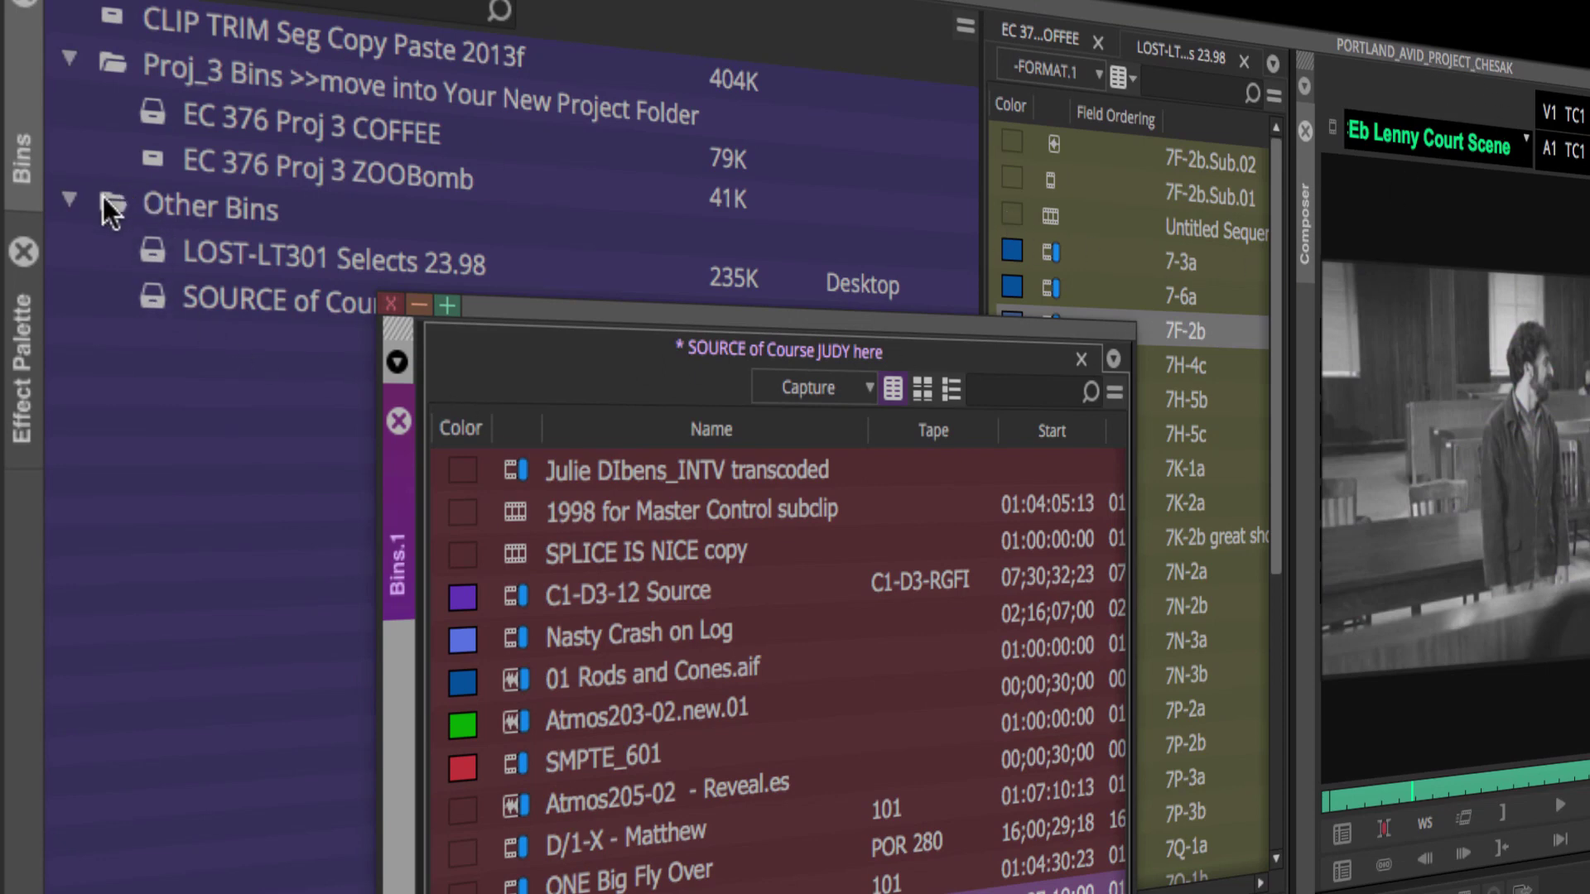
drag(625, 337, 376, 111)
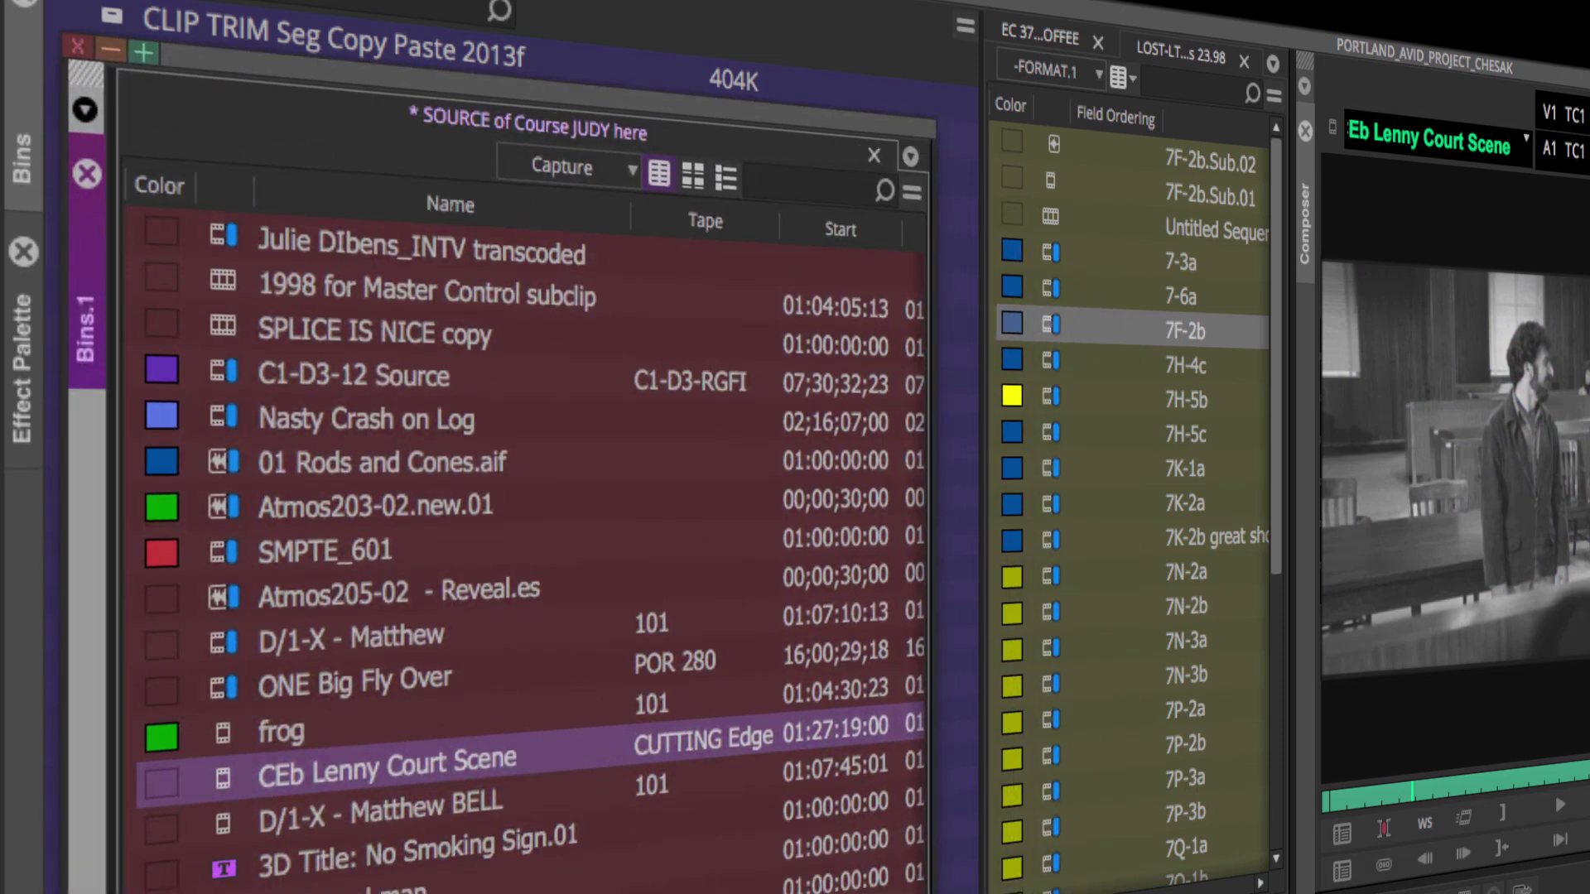
drag(931, 891, 661, 891)
drag(980, 783, 638, 719)
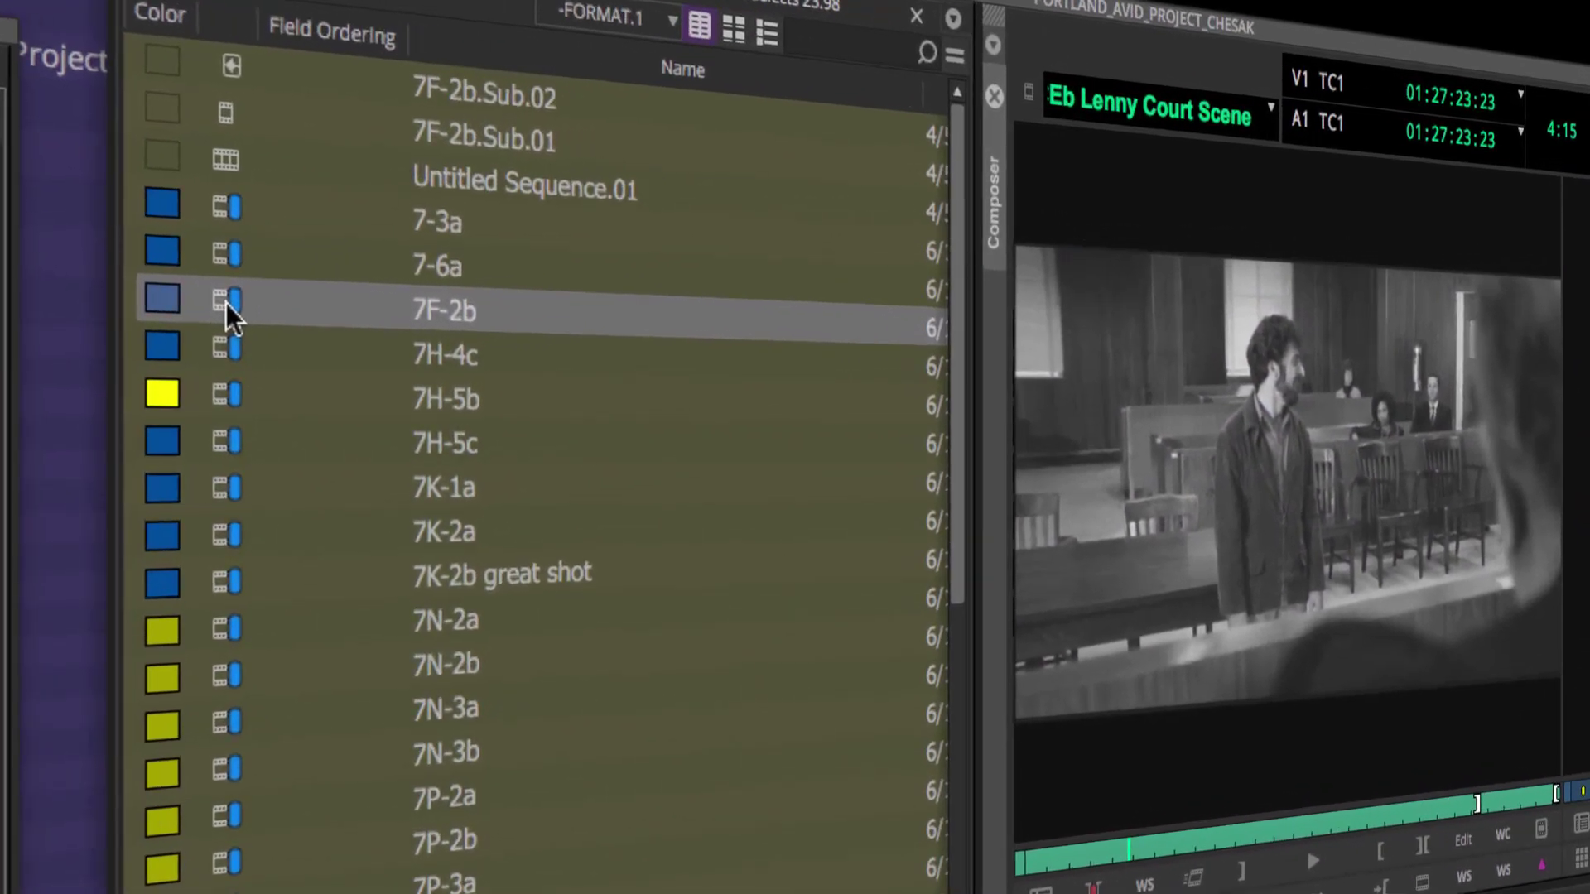
Load clip 7F-2b into the source monitor and clear the sequence from the record monitor
double_click(226, 303)
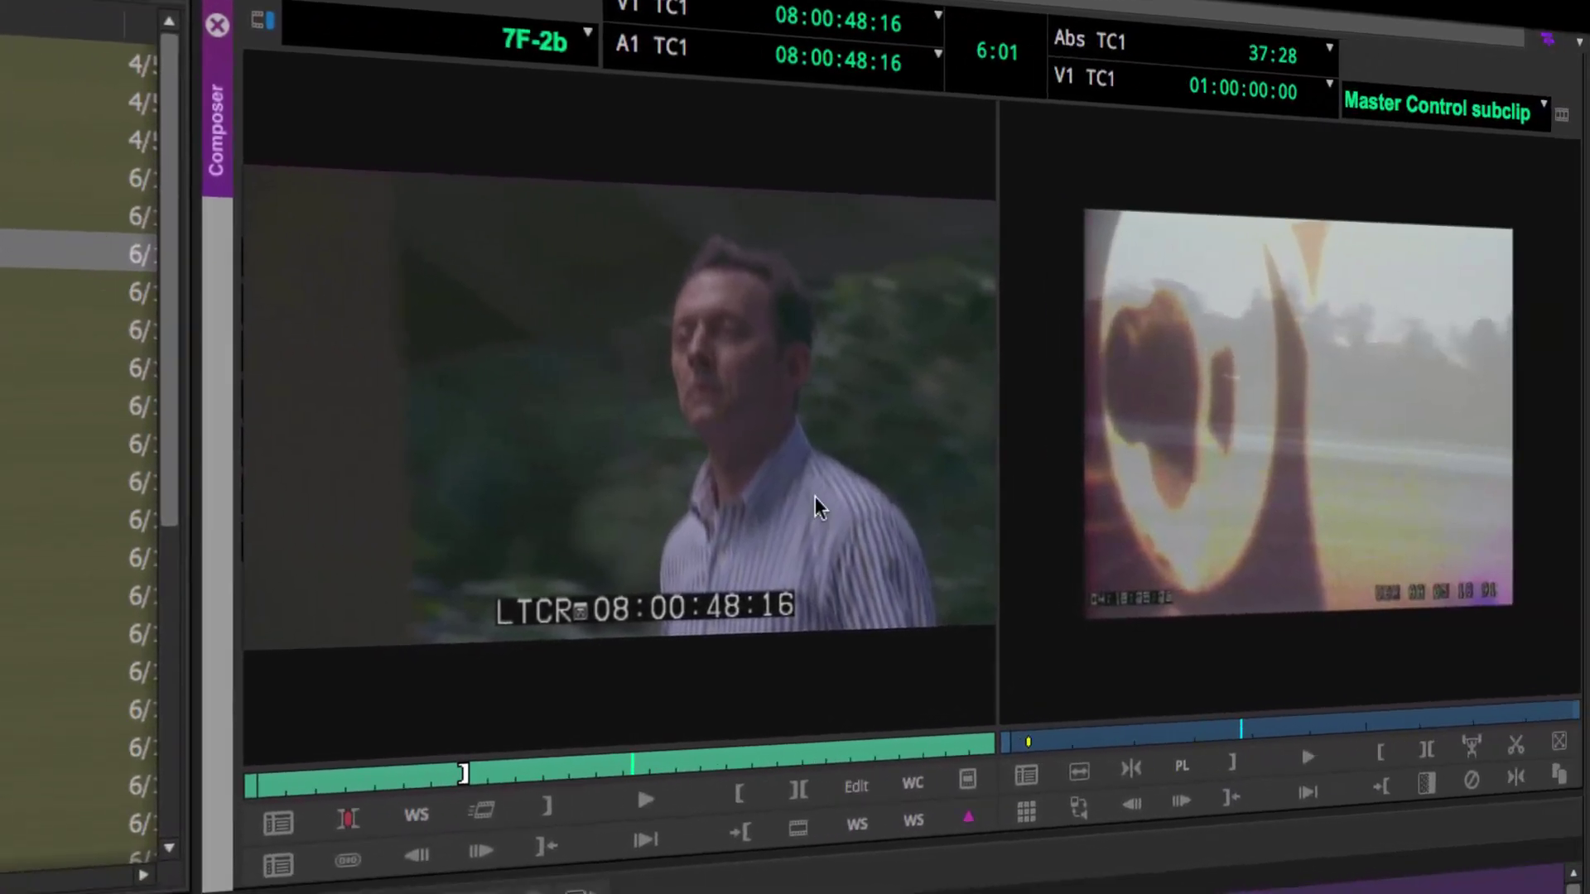
click(1543, 110)
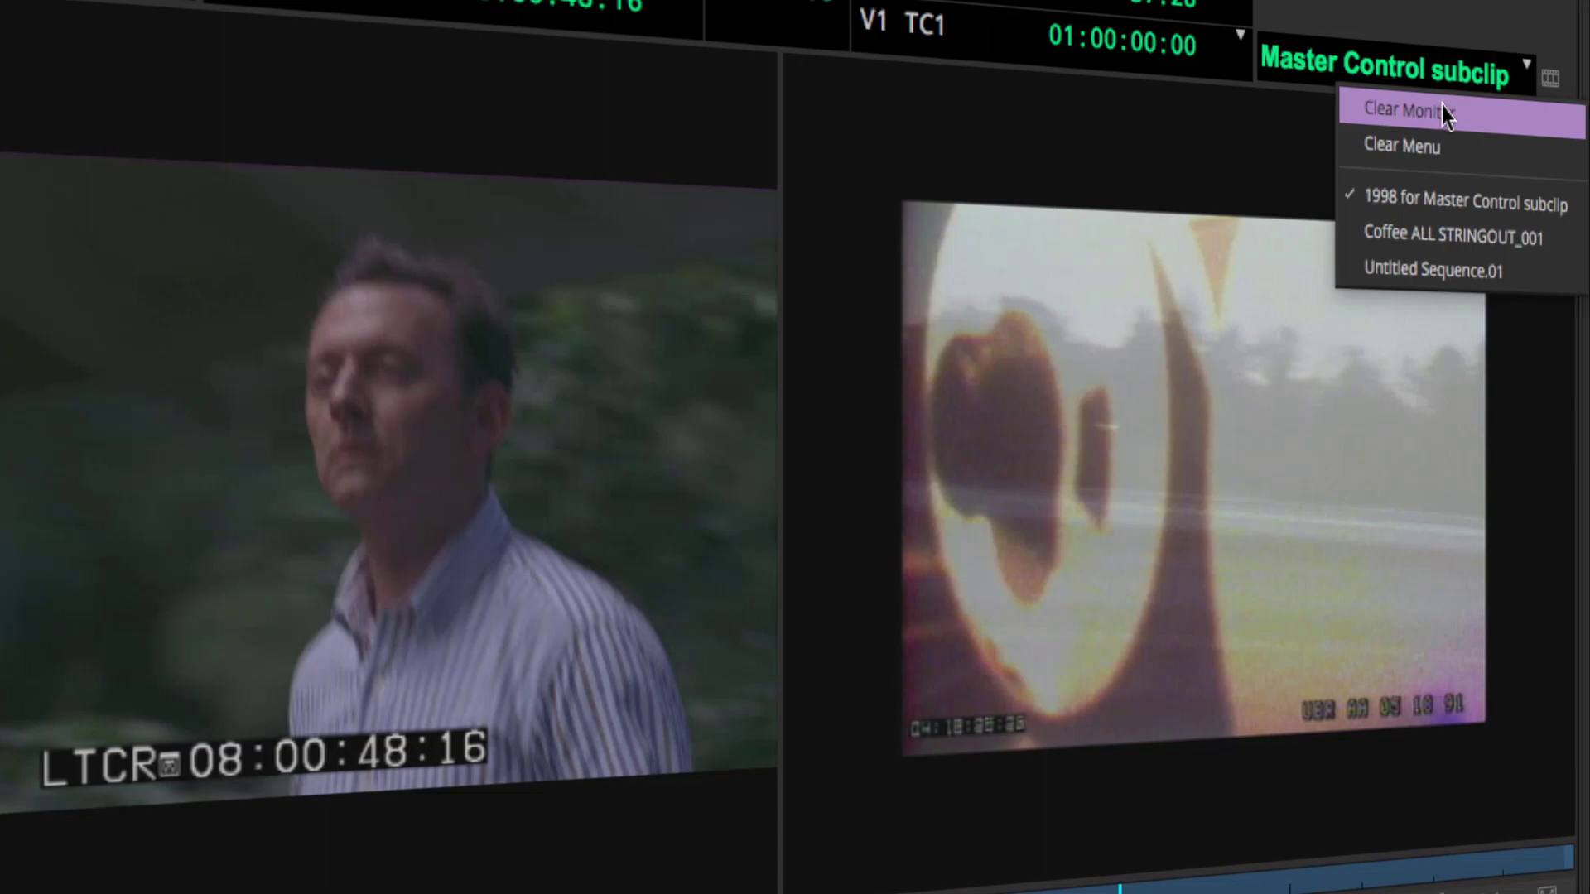
click(1443, 112)
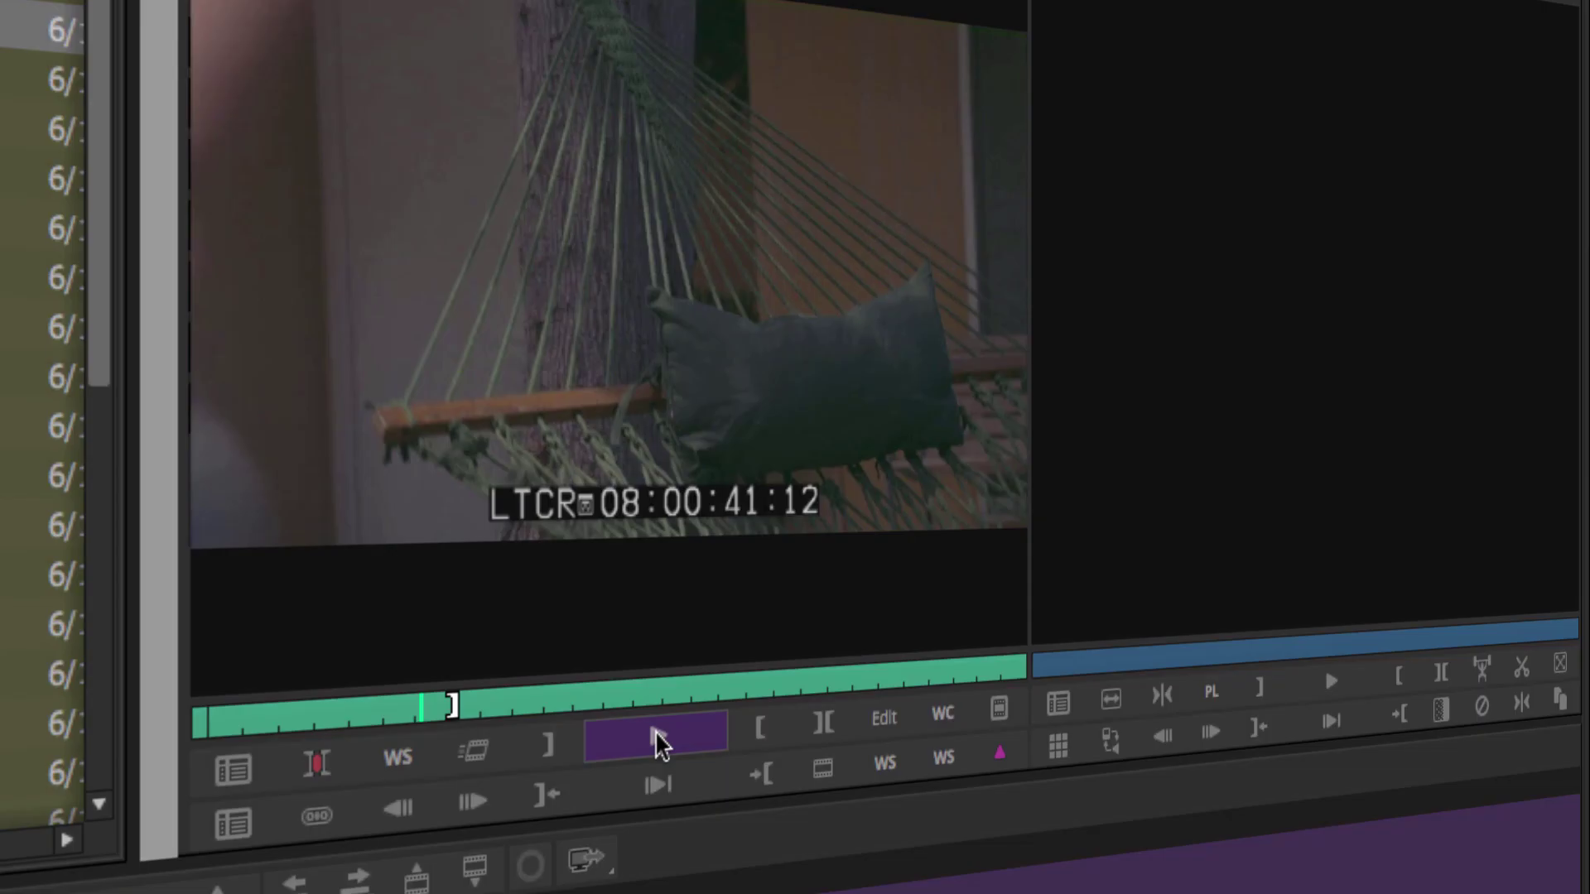
Play clip 7F-2b in the source monitor and scrub back and forth around its existing IN mark
click(641, 733)
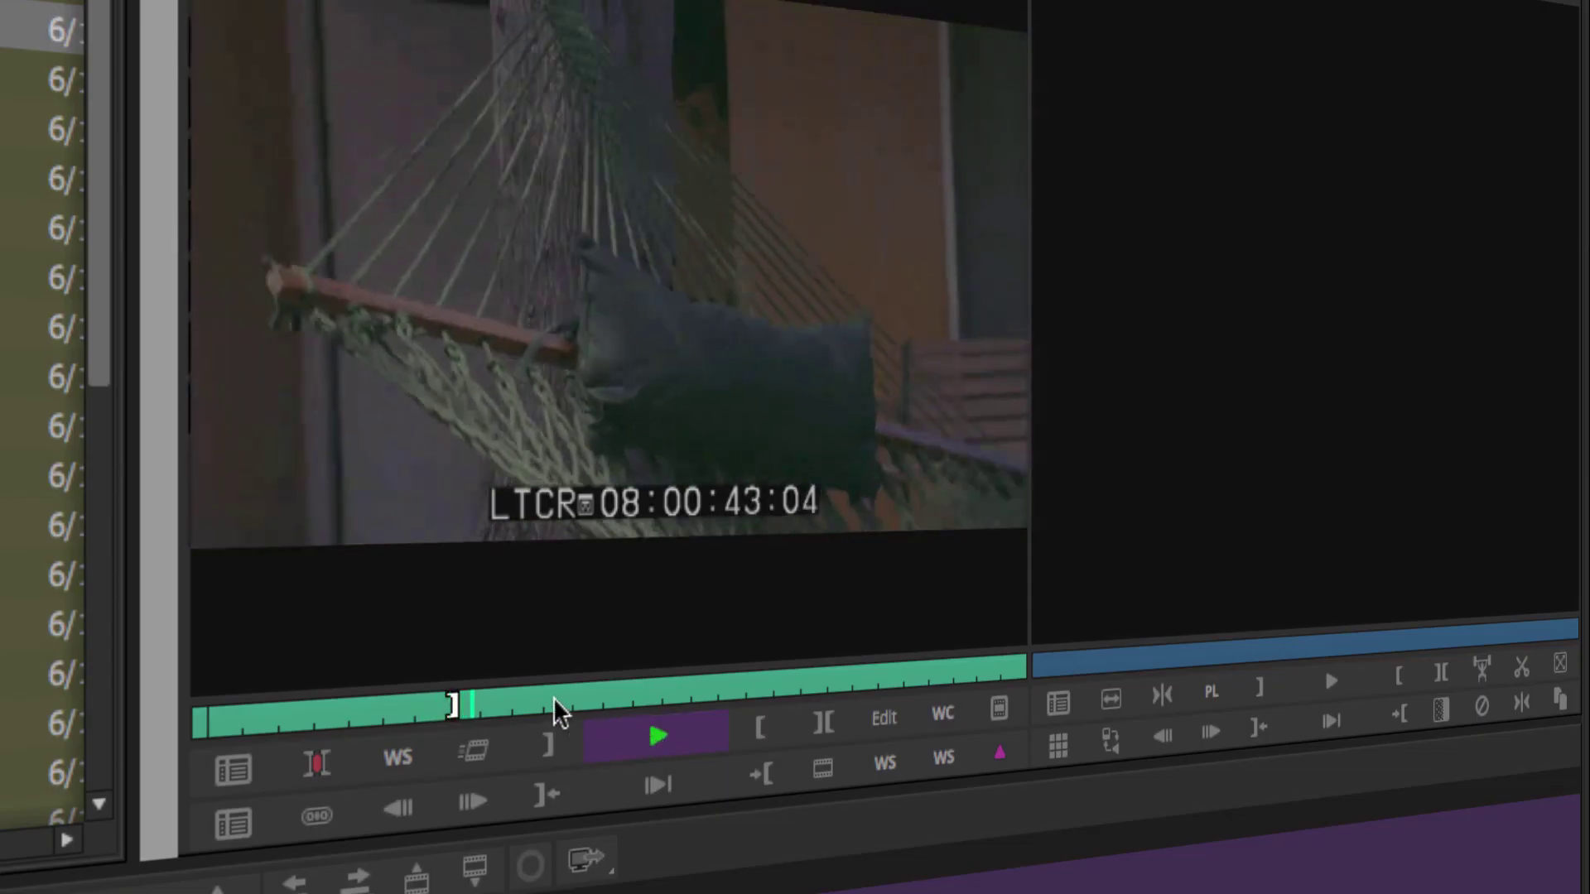
click(451, 704)
drag(712, 678, 702, 679)
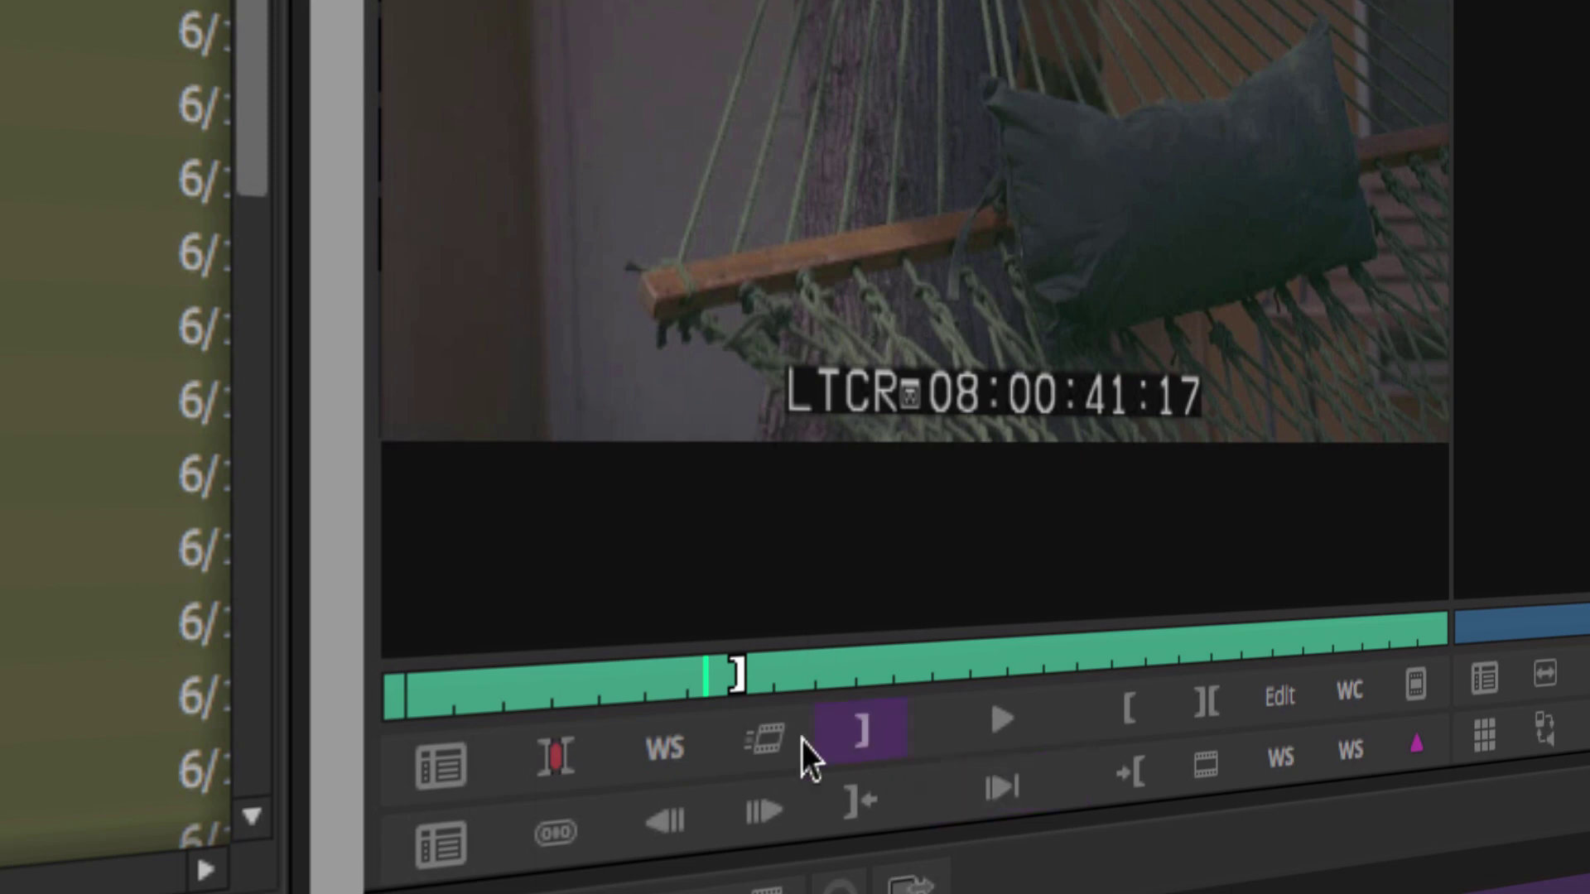
mouse_move(714, 675)
mouse_down()
mouse_move(665, 677)
mouse_move(753, 677)
mouse_up()
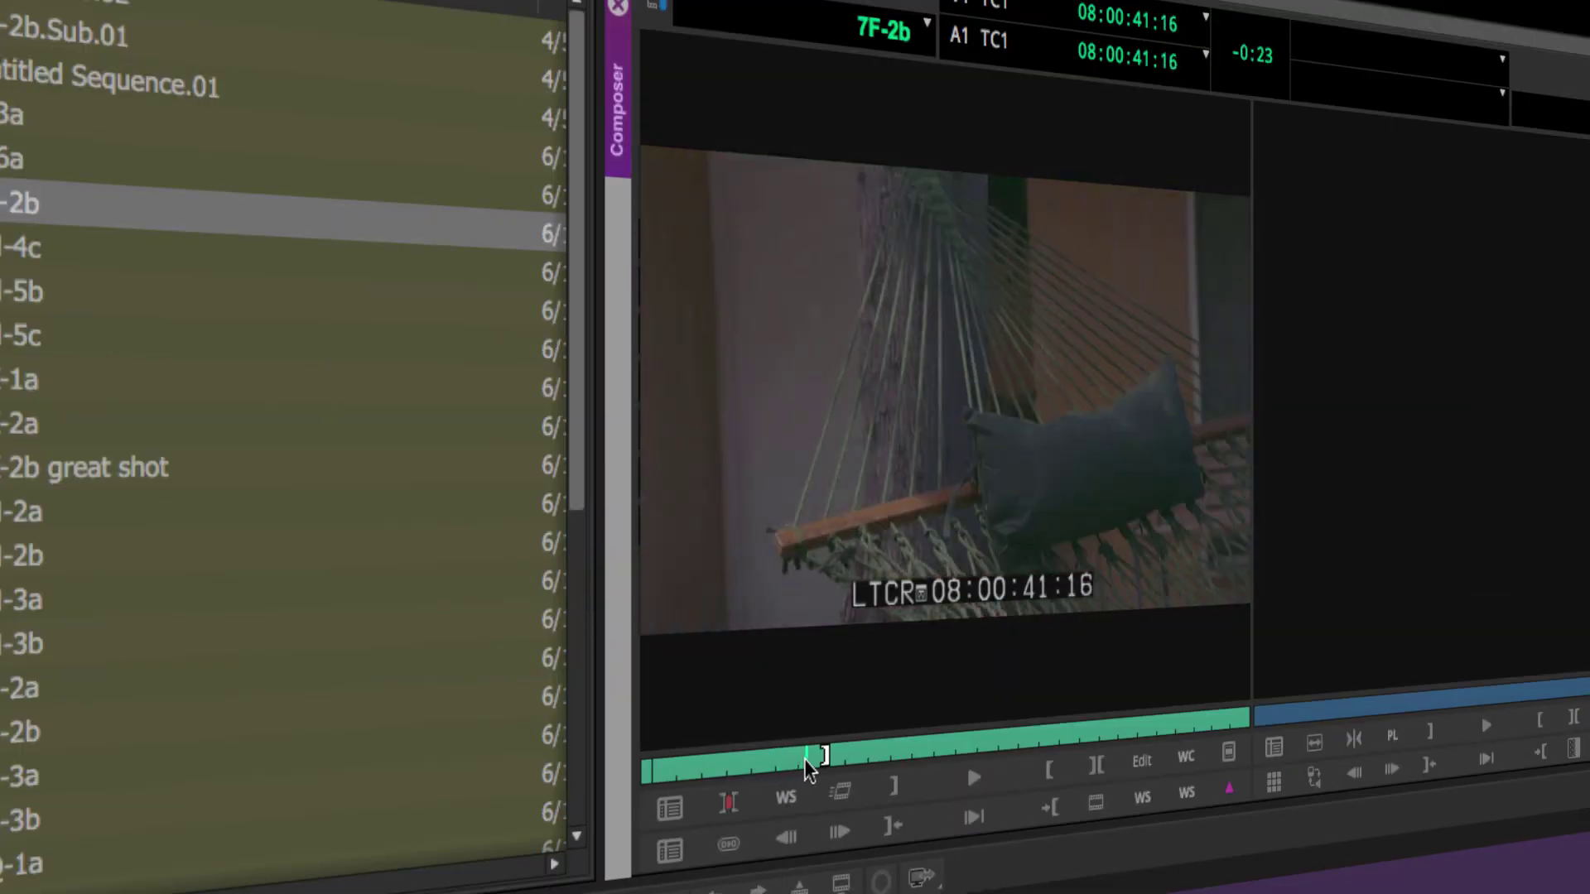
mouse_move(834, 762)
mouse_down()
mouse_move(930, 762)
mouse_move(884, 764)
mouse_up()
drag(885, 763, 786, 762)
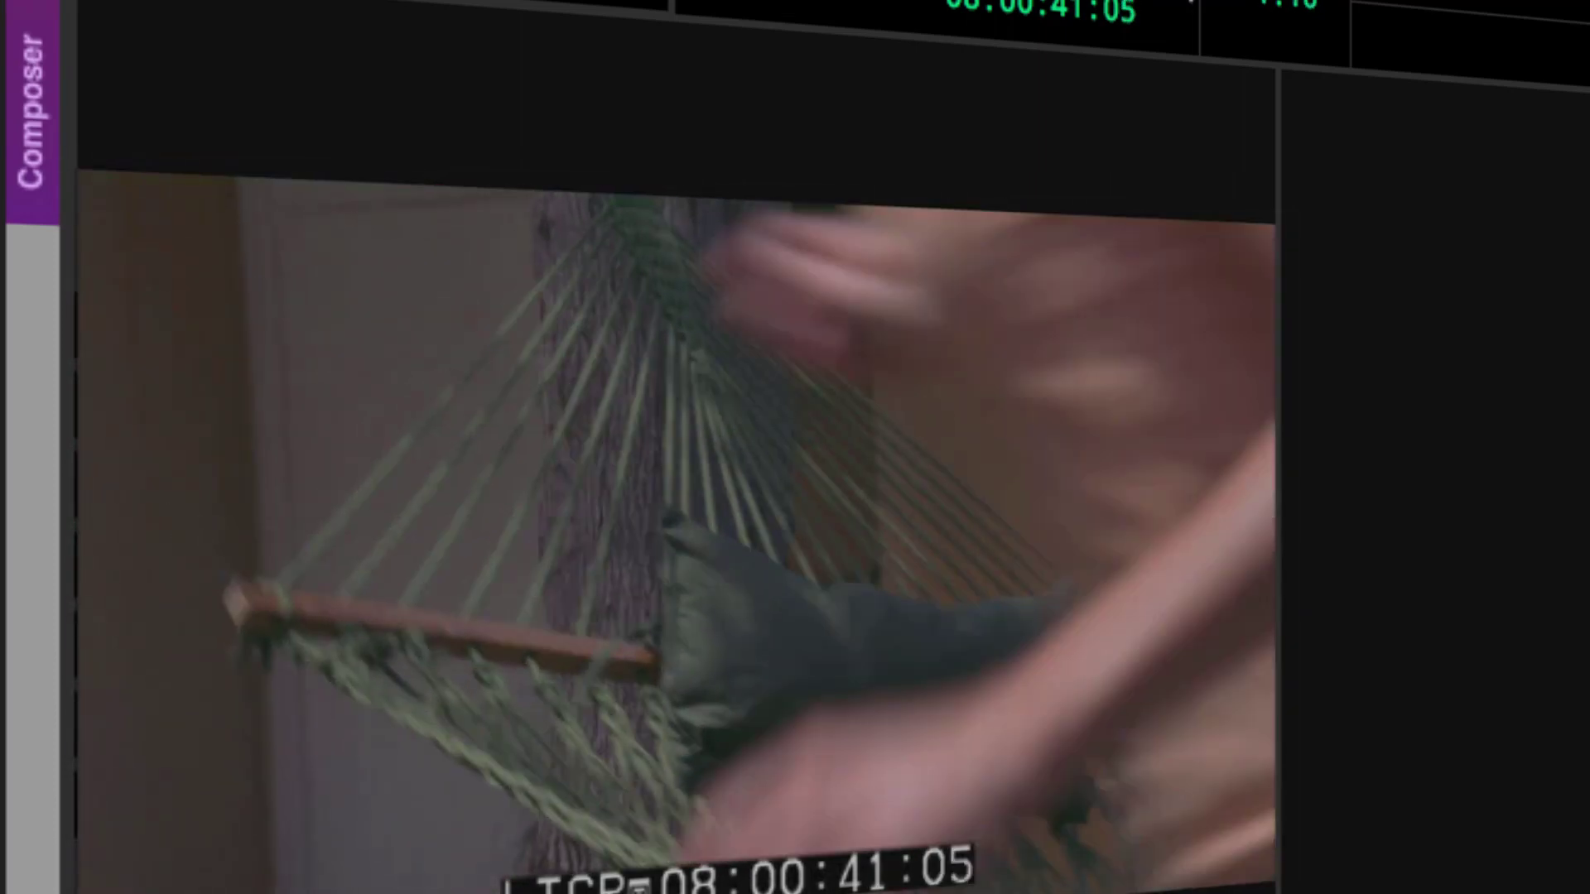
Step frame by frame around 08:00:41:05 in clip 7F-2b and reset its IN mark to an earlier frame
key(Left)
key(Left)
key(Left)
key(Left)
key(Left)
key(Left)
key(Left)
key(Right)
key(Right)
key(Right)
key(Right)
key(Right)
key(Right)
key(Right)
key(Right)
key(Right)
key(Right)
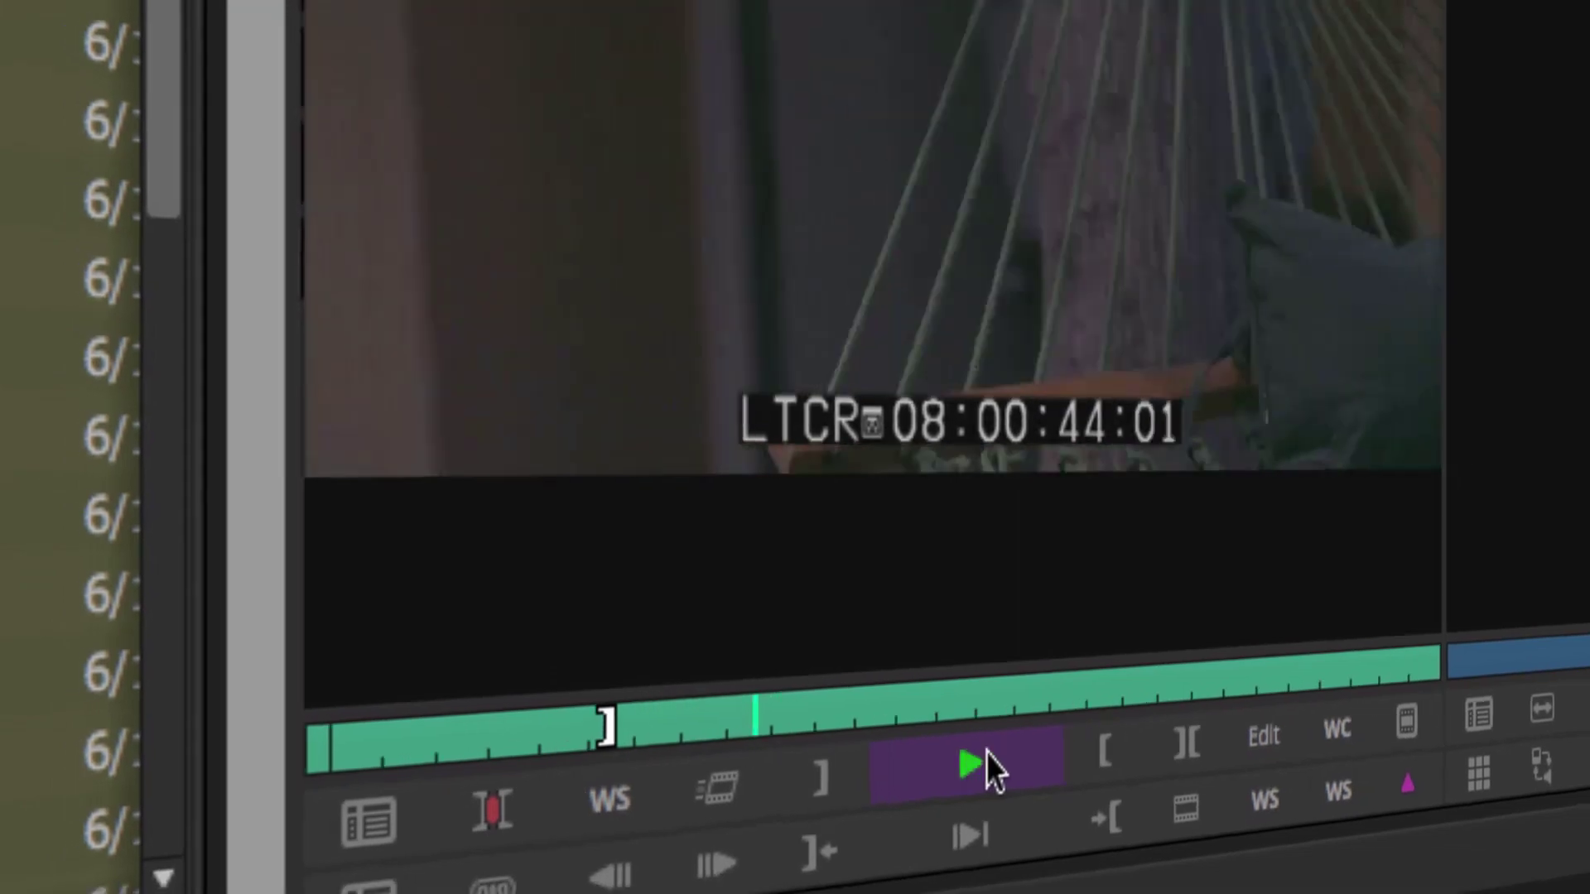
Set the OUT mark of clip 7F-2b at 08:00:46:01 and save the marked section as a subclip in the LOST-LT301 Selects bin
click(1104, 752)
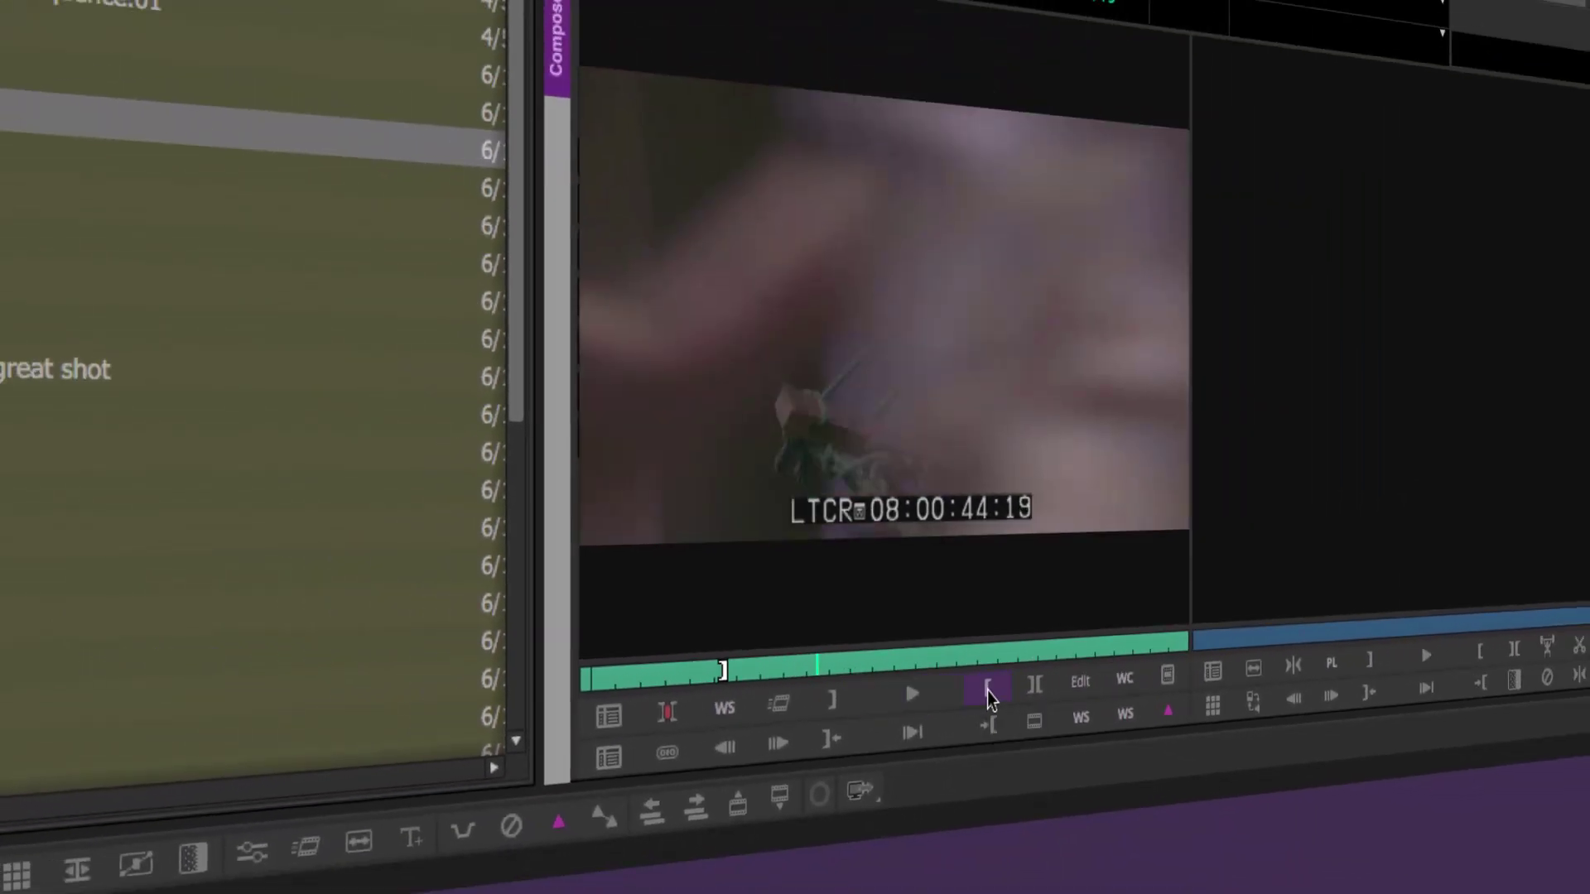
drag(830, 670, 845, 671)
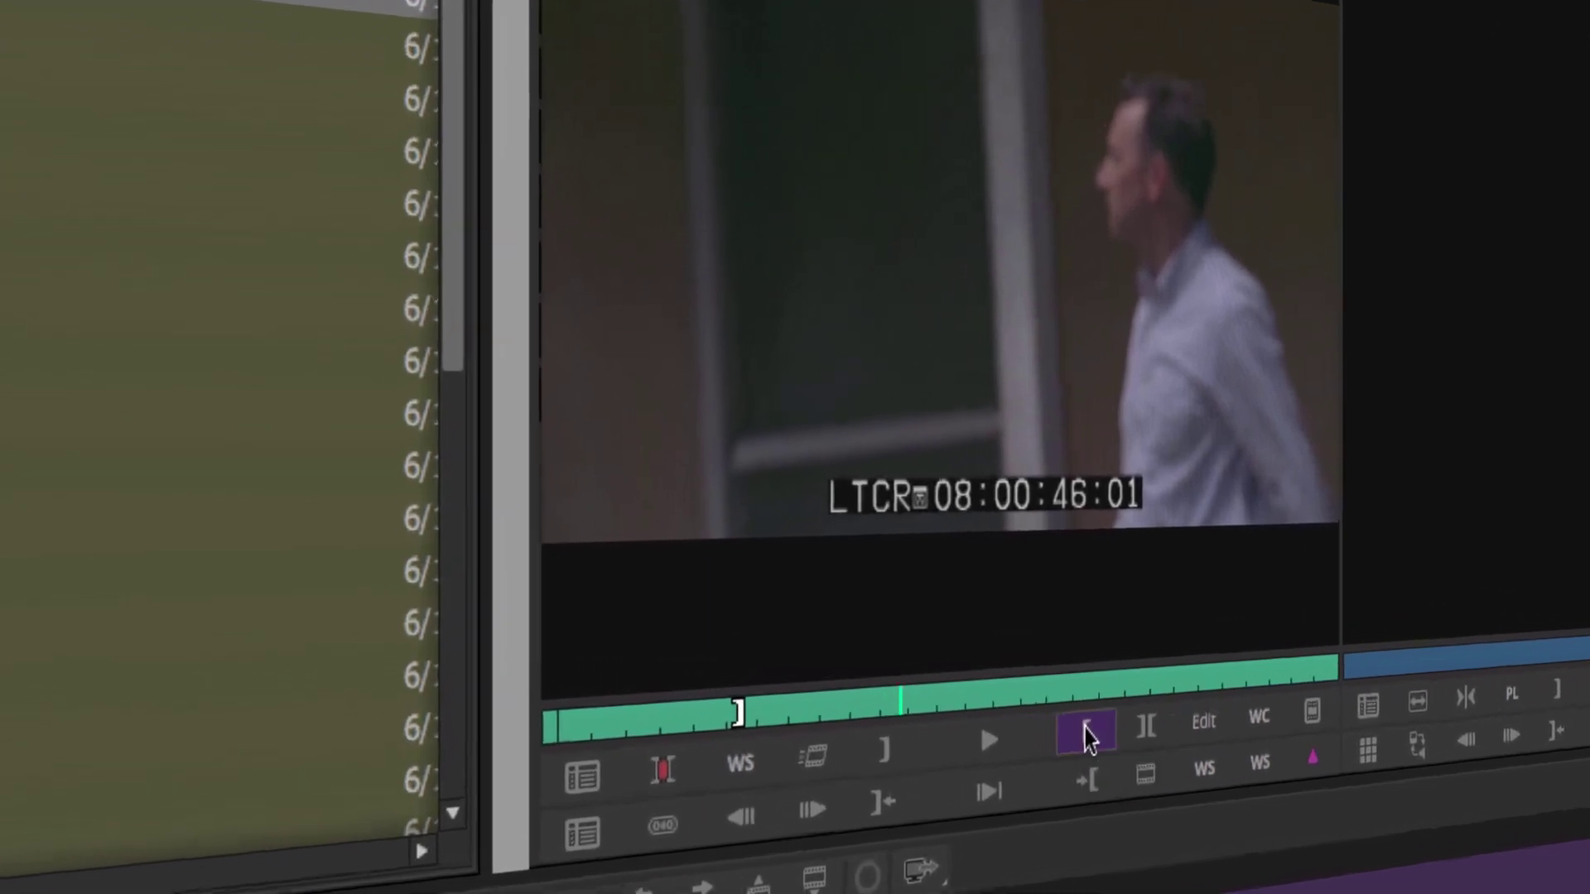
click(1086, 735)
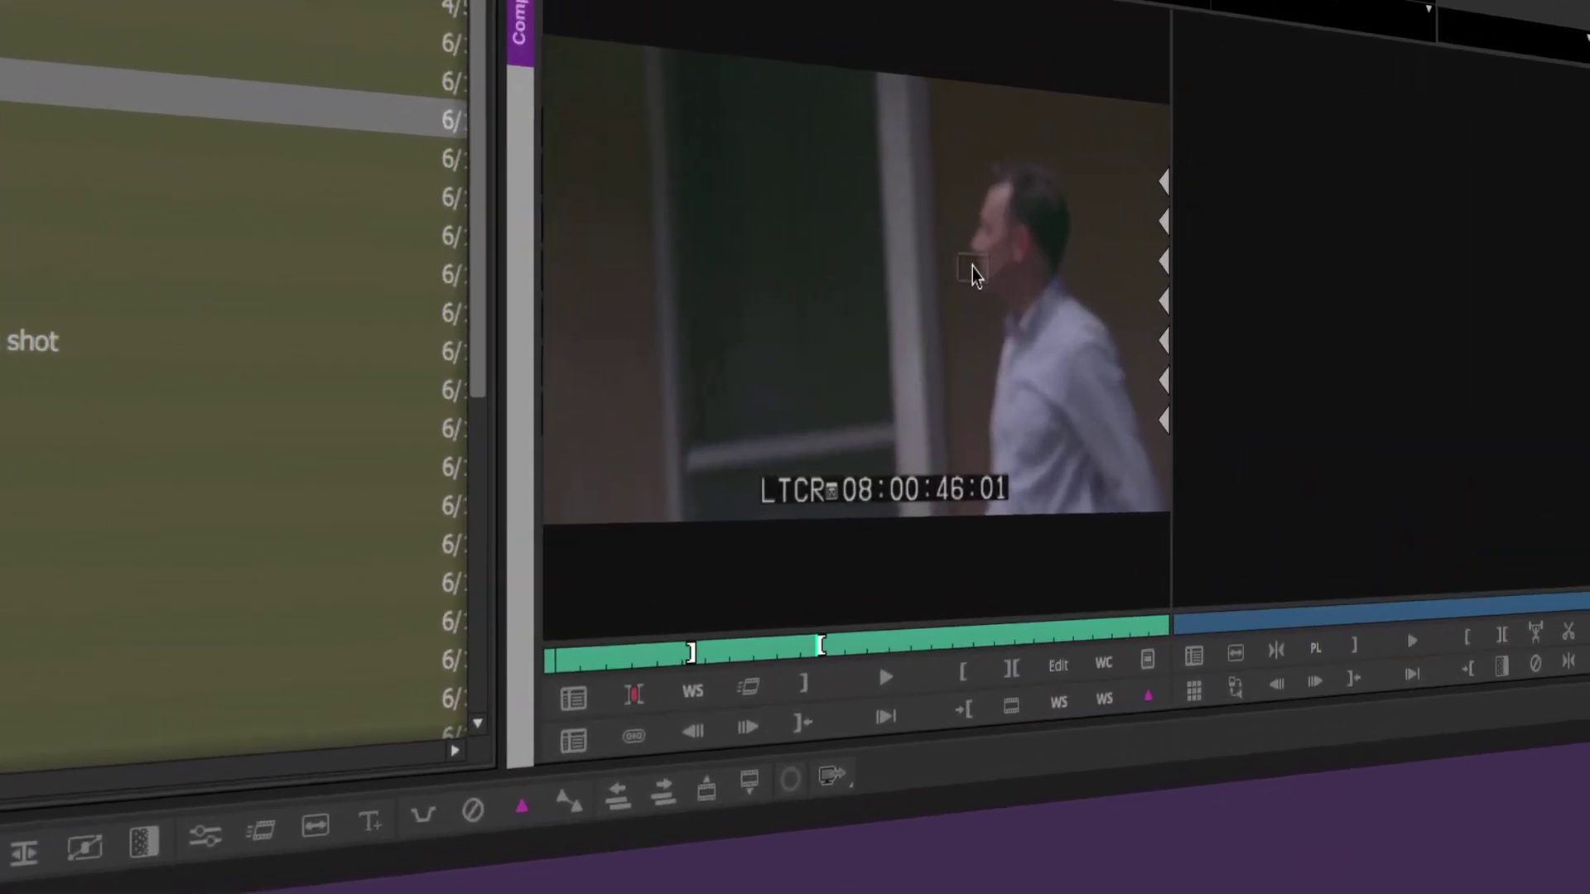
drag(918, 243, 152, 109)
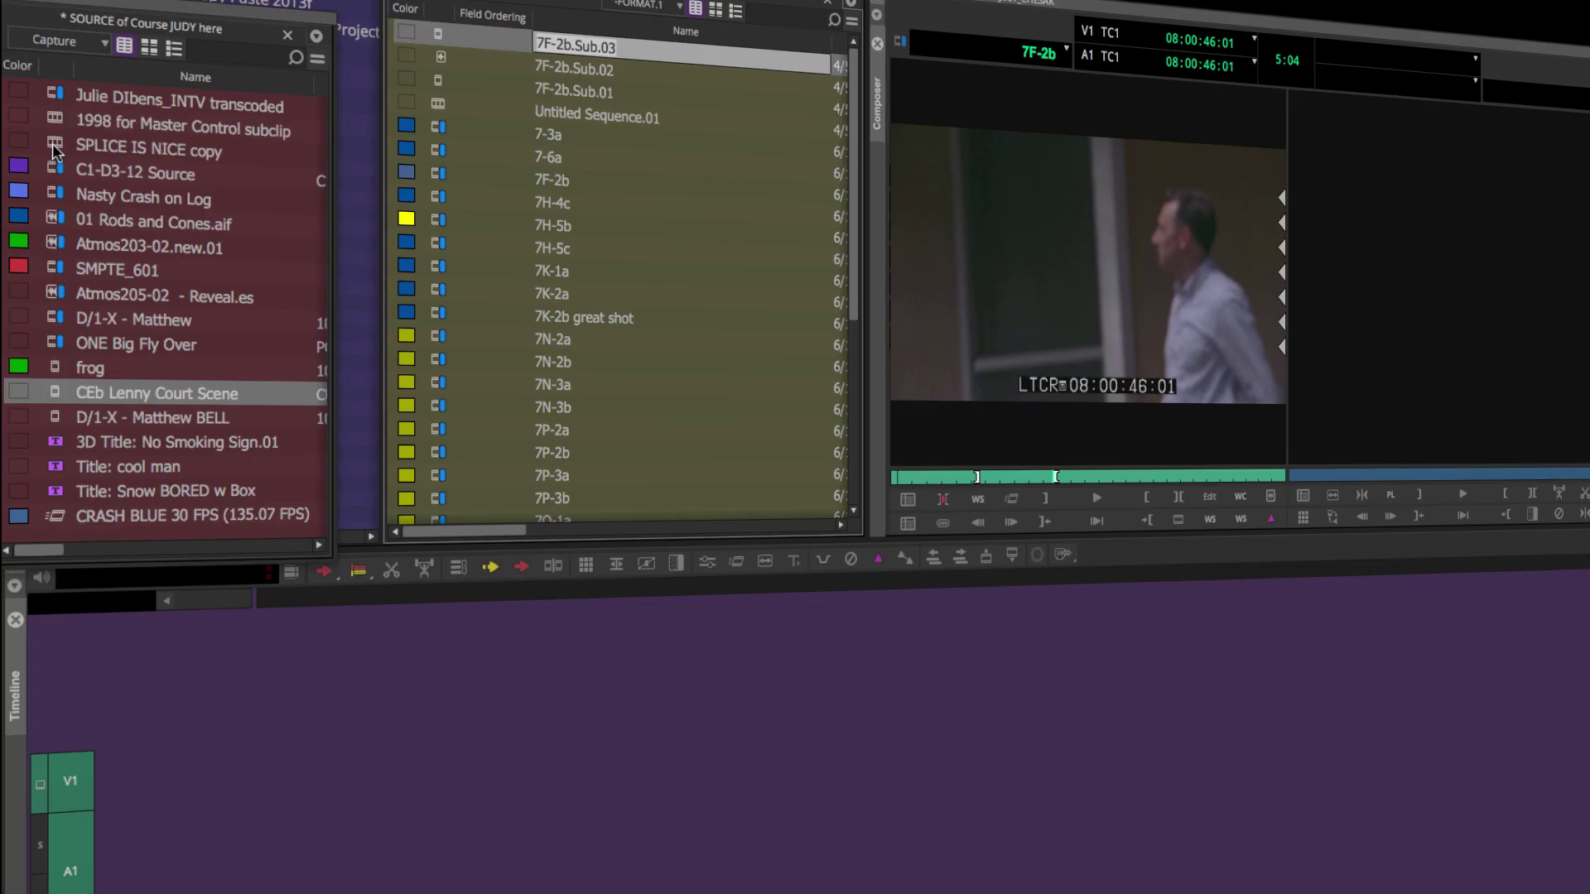
Load the sequence SPLICE IS NICE copy into the record monitor and scrub through both the sequence and source clip 7F-2b
double_click(55, 149)
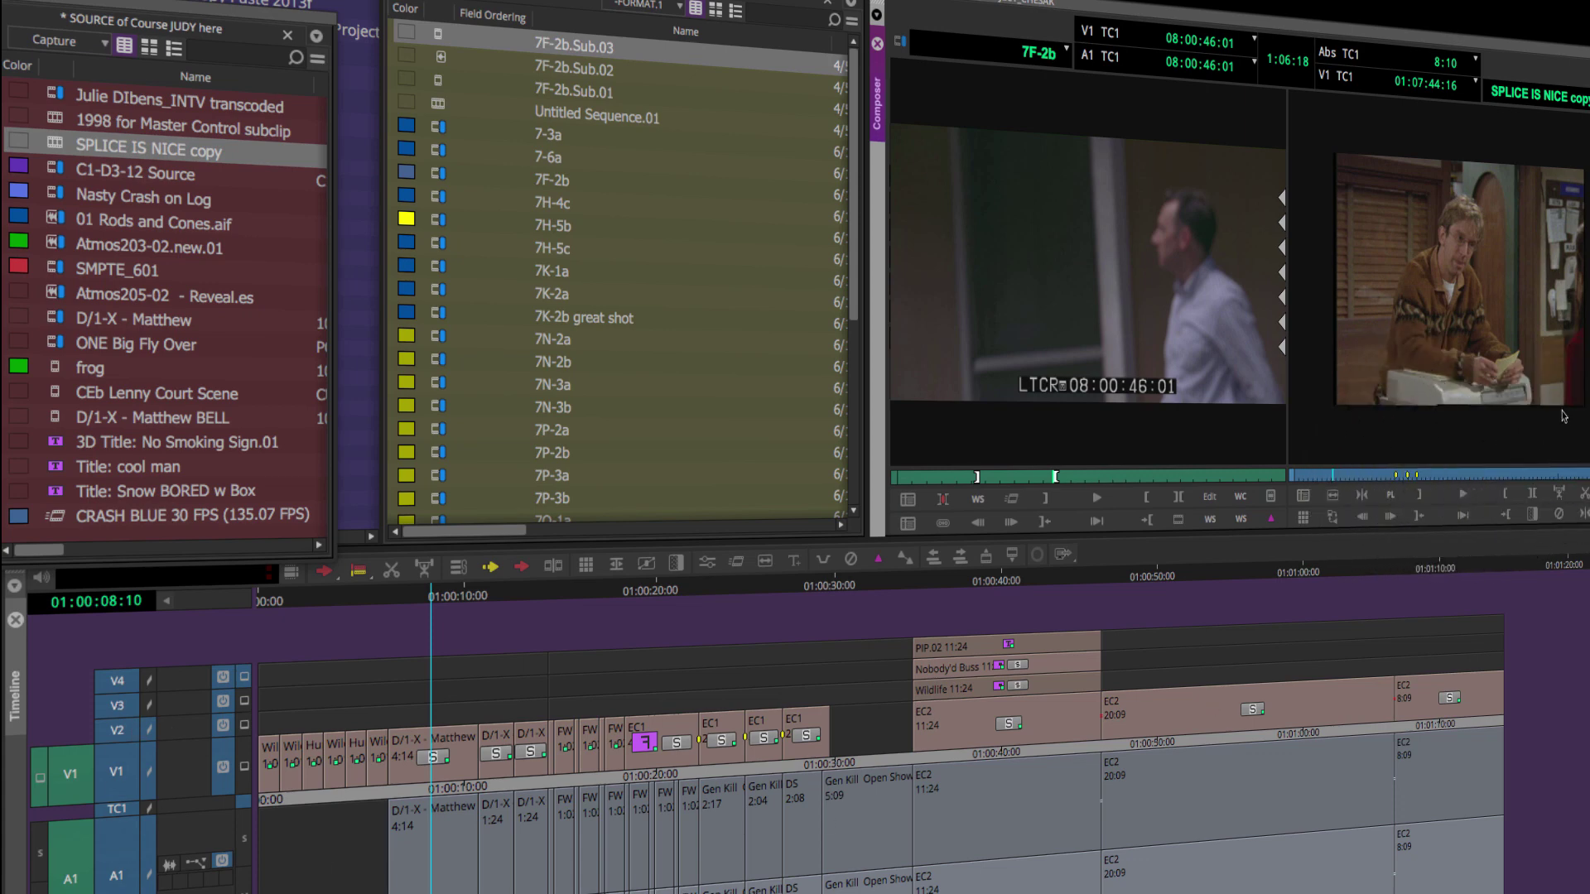
mouse_move(1413, 476)
mouse_down()
mouse_move(1456, 475)
mouse_move(1399, 475)
mouse_up()
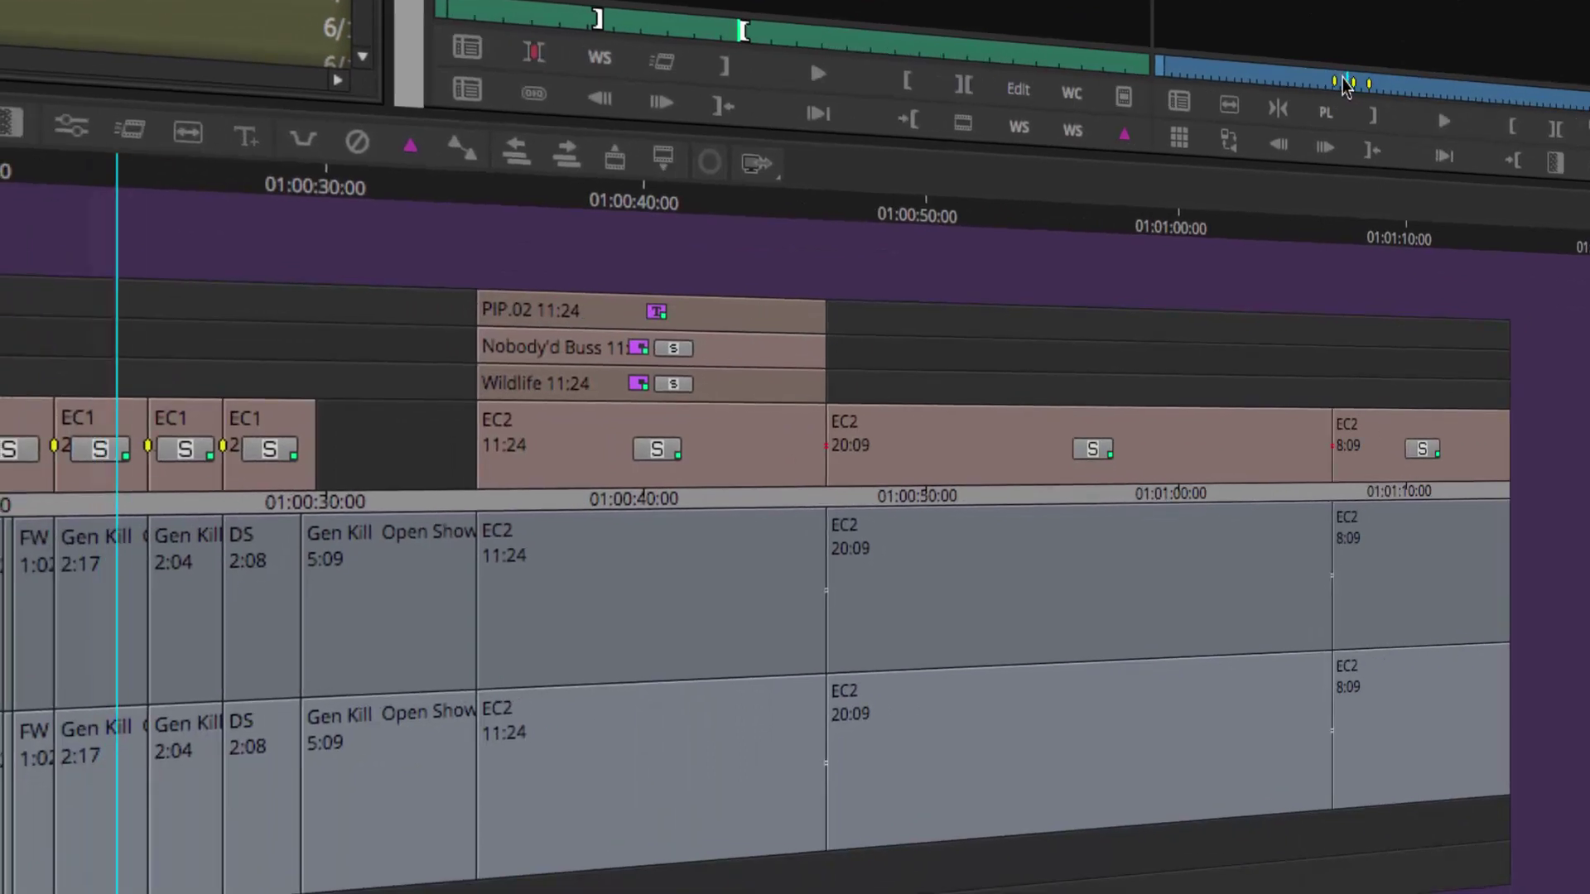
drag(1346, 82, 1343, 82)
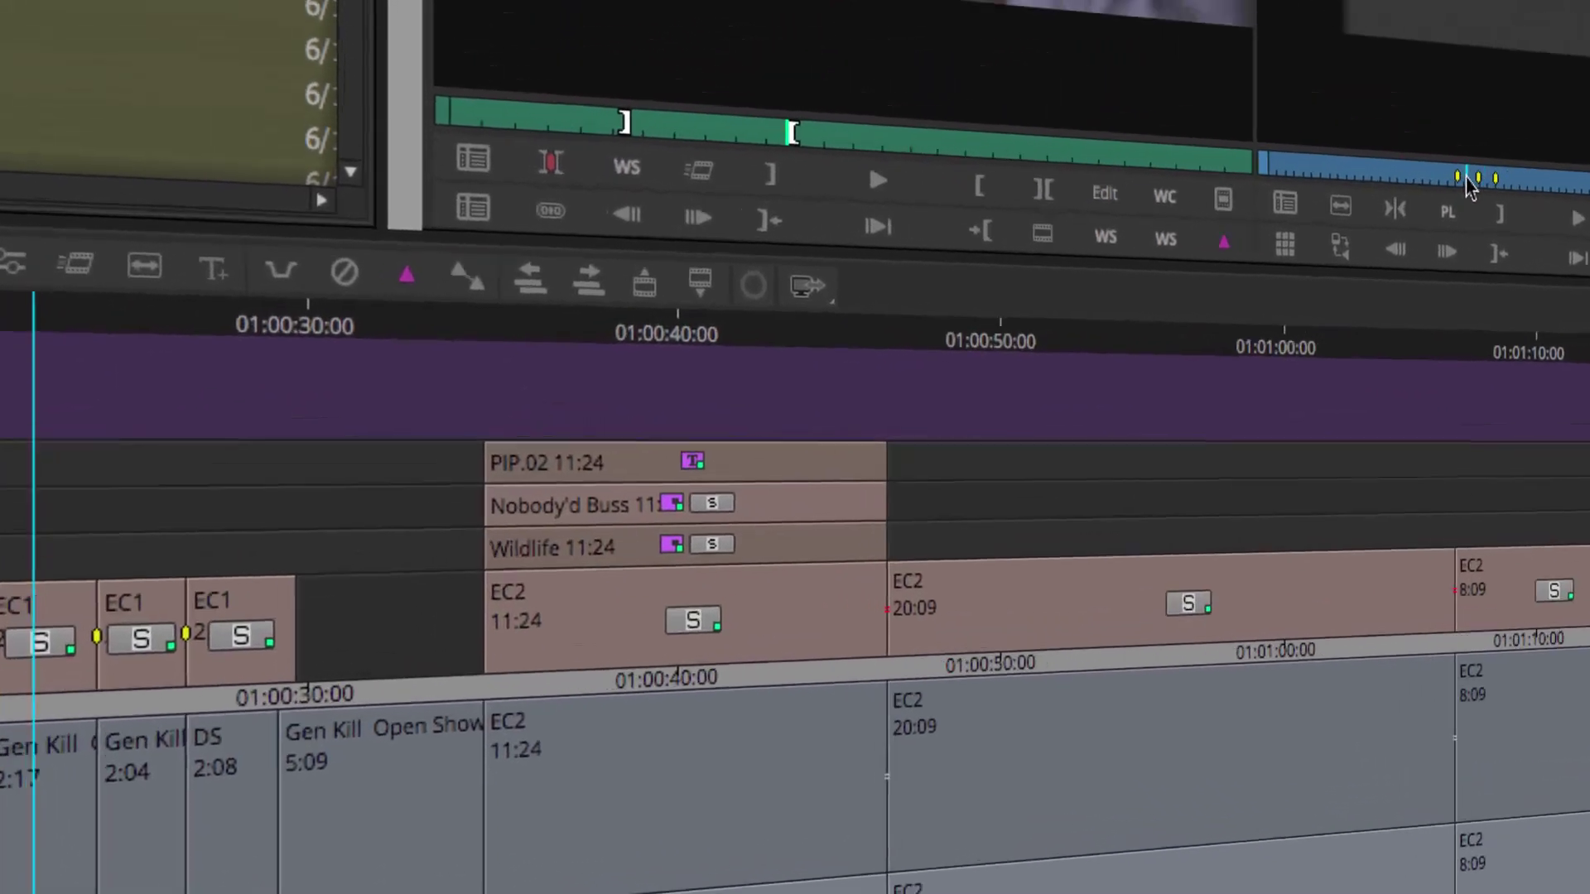
drag(828, 232, 703, 259)
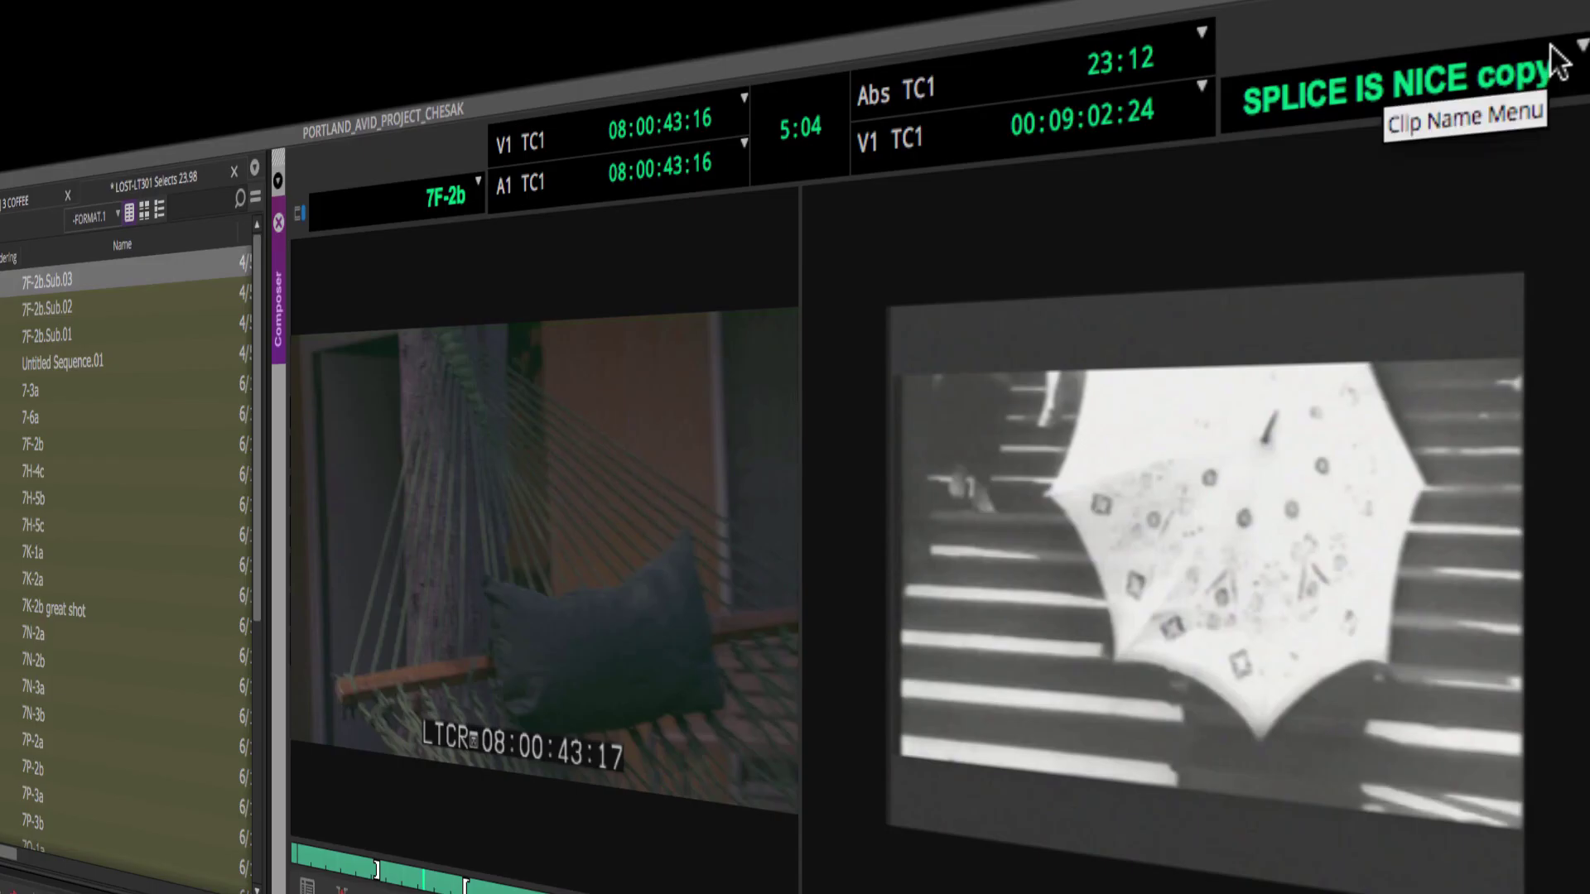
Clear the sequence from the record monitor and scrub source clip 7F-2b between its marks
click(1560, 62)
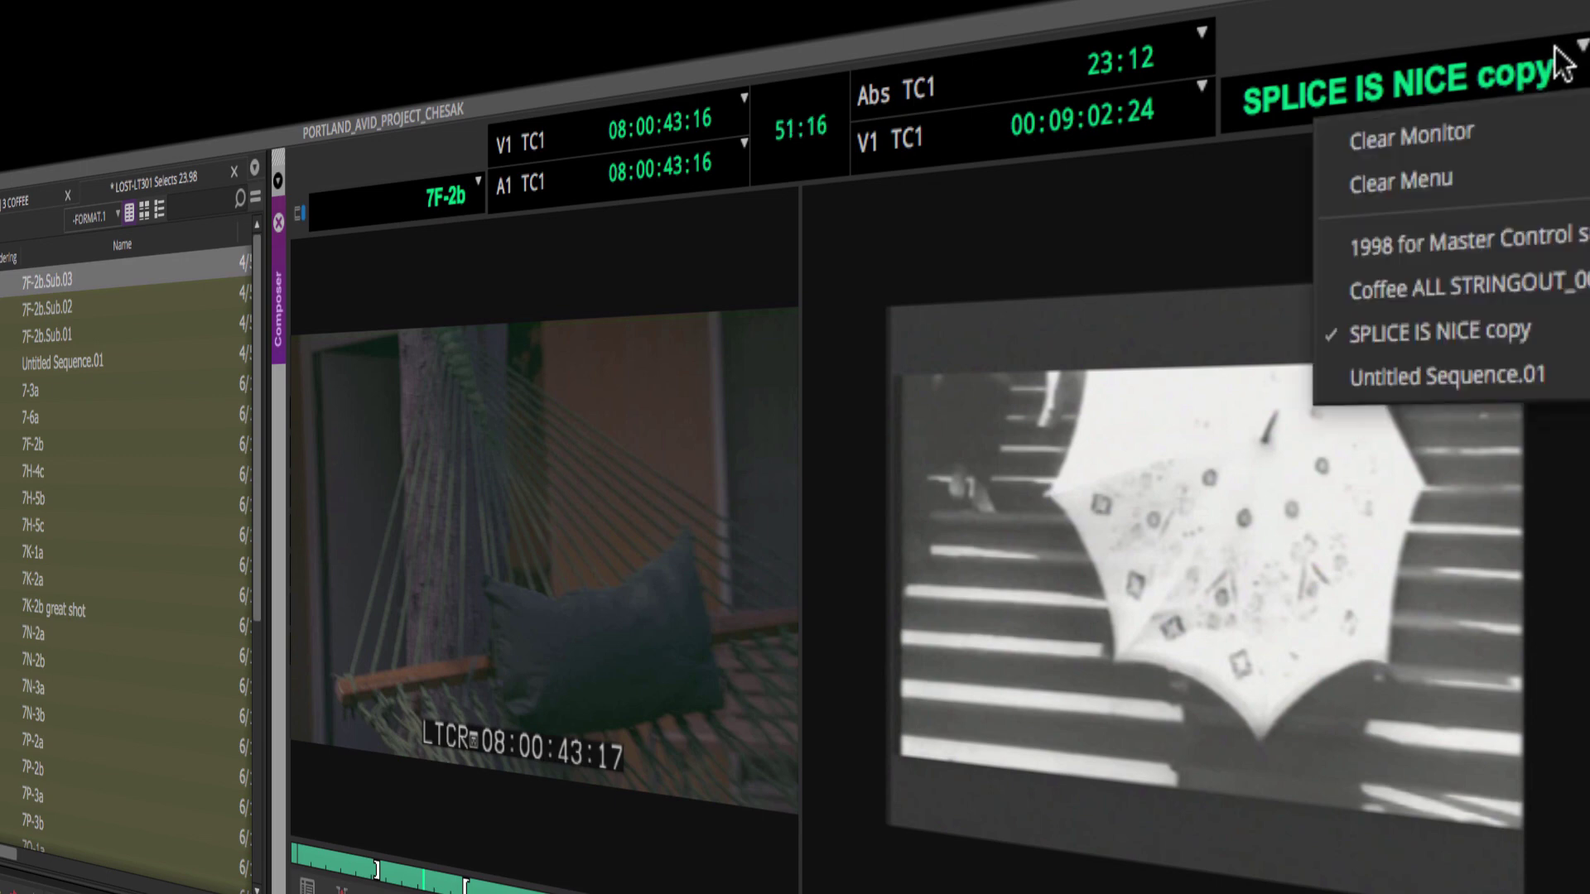
click(1487, 120)
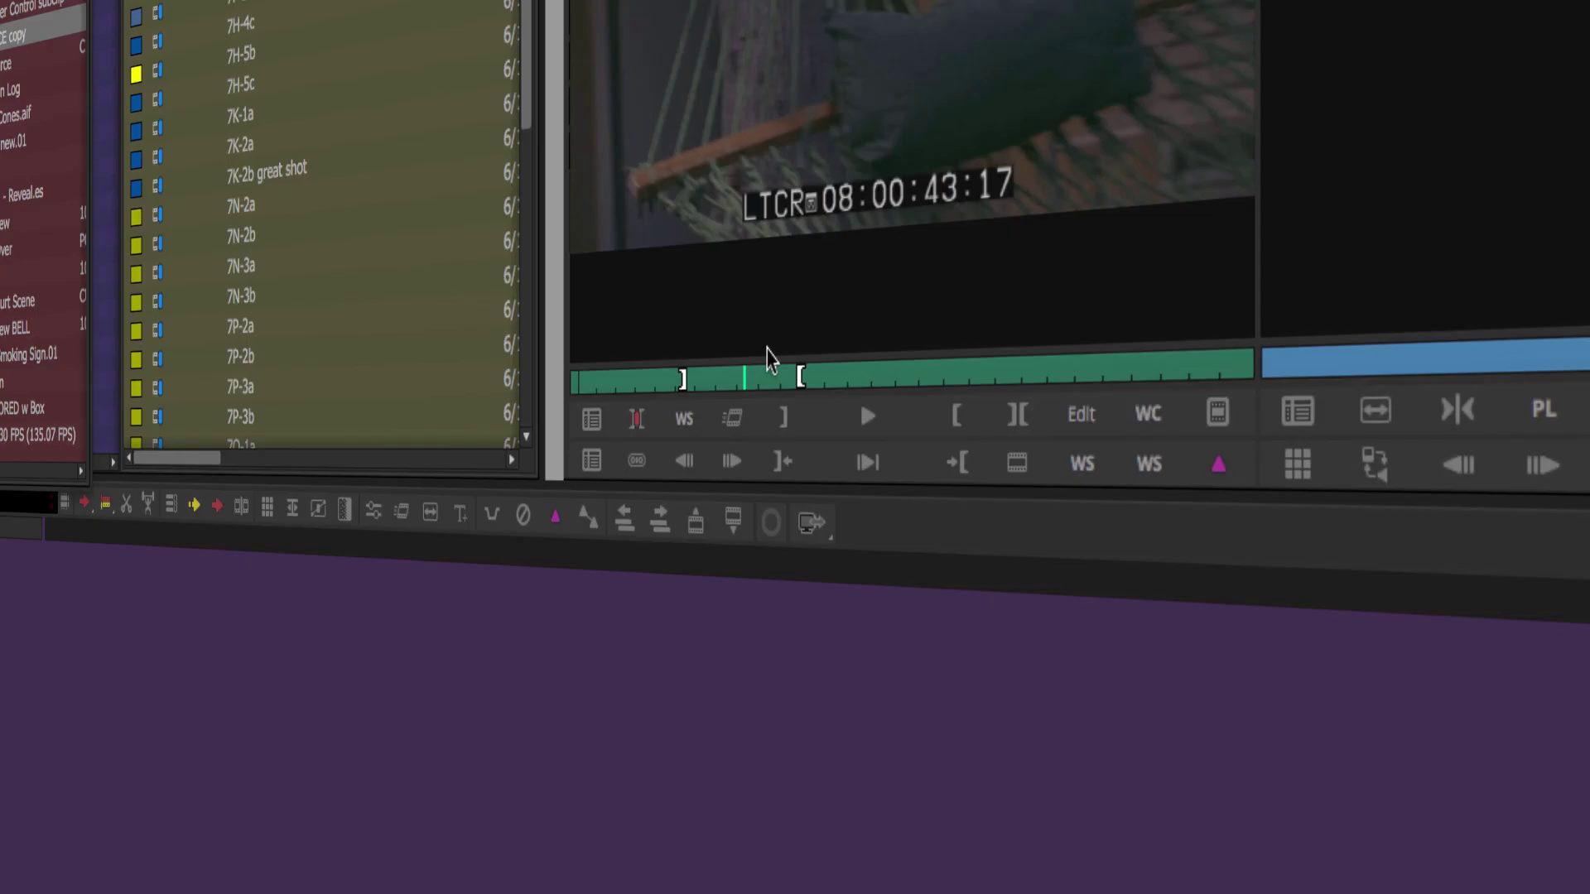
drag(748, 393, 709, 384)
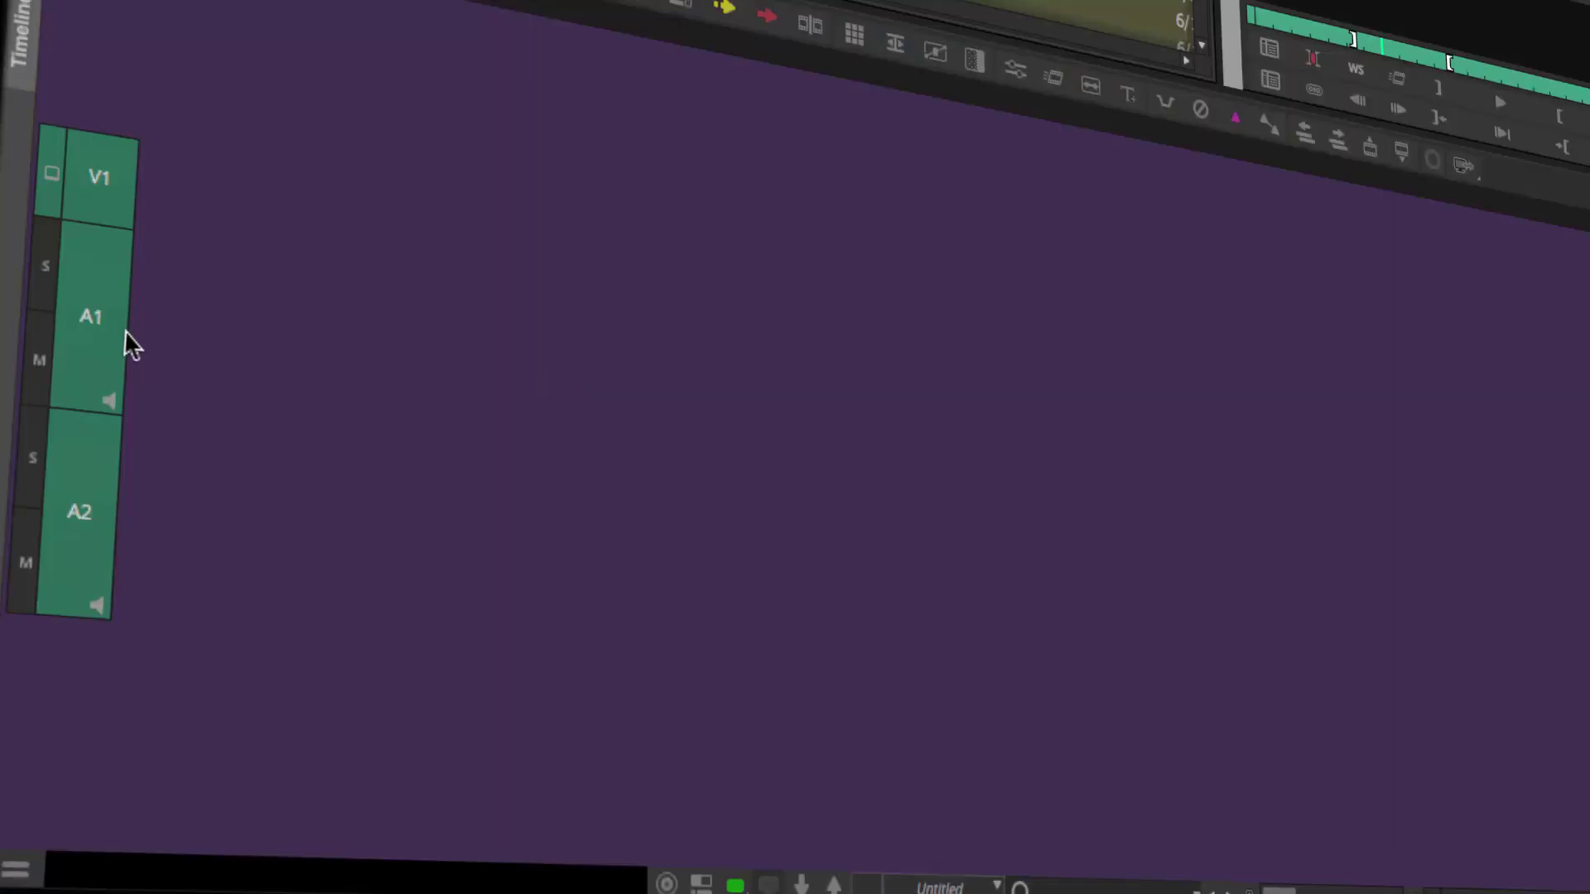
Save two more 7F-2b subclips with different source tracks enabled, the last with V1 off, and check them in the LOST-LT301 Selects bin
click(76, 351)
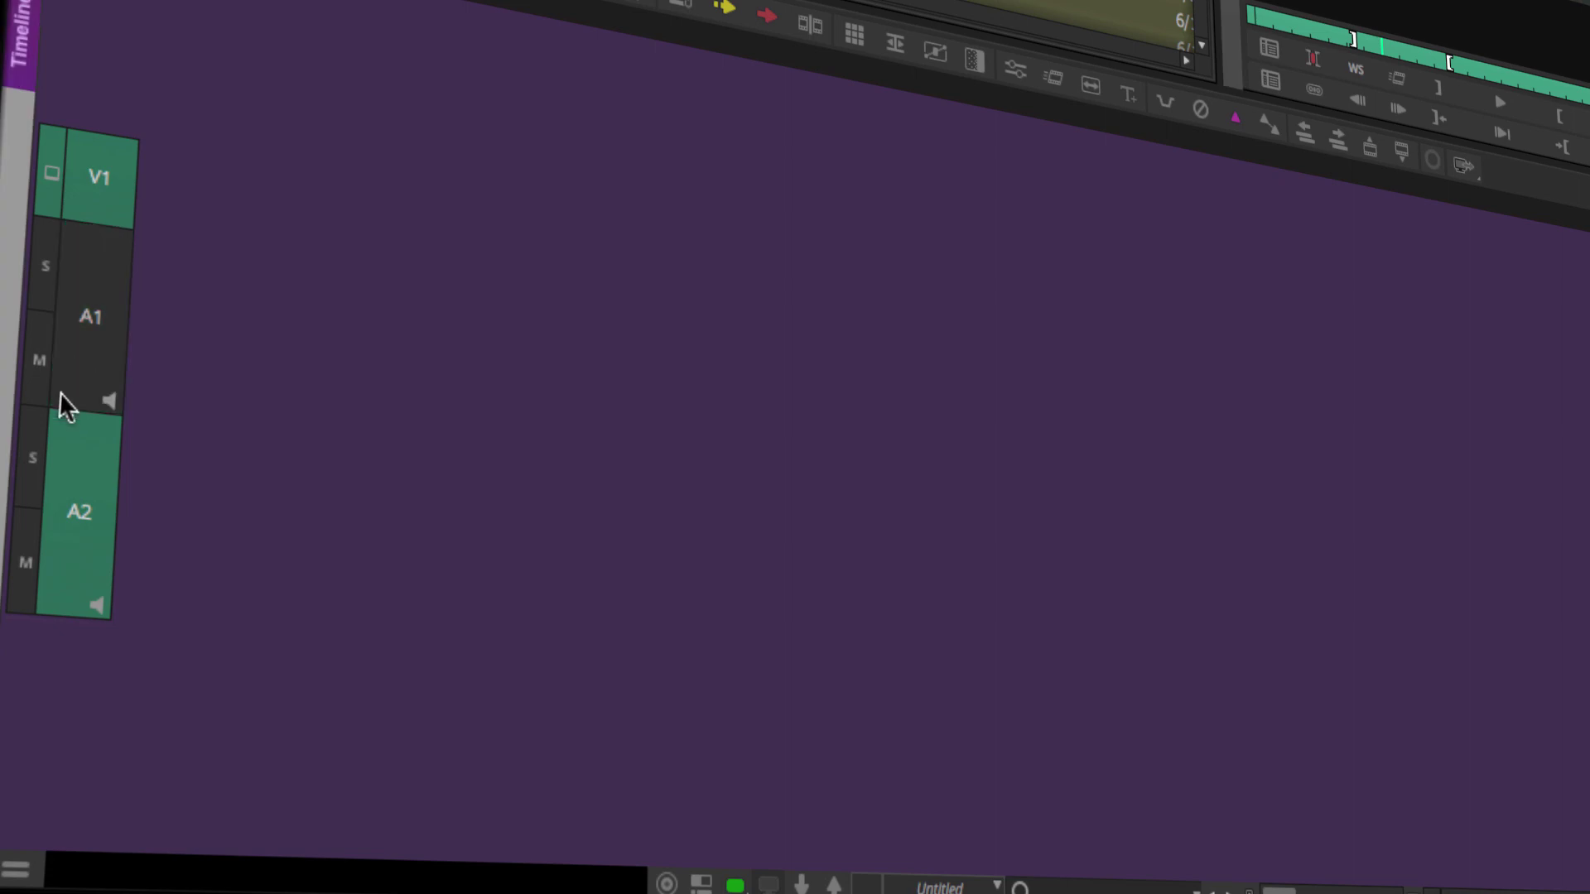
click(76, 514)
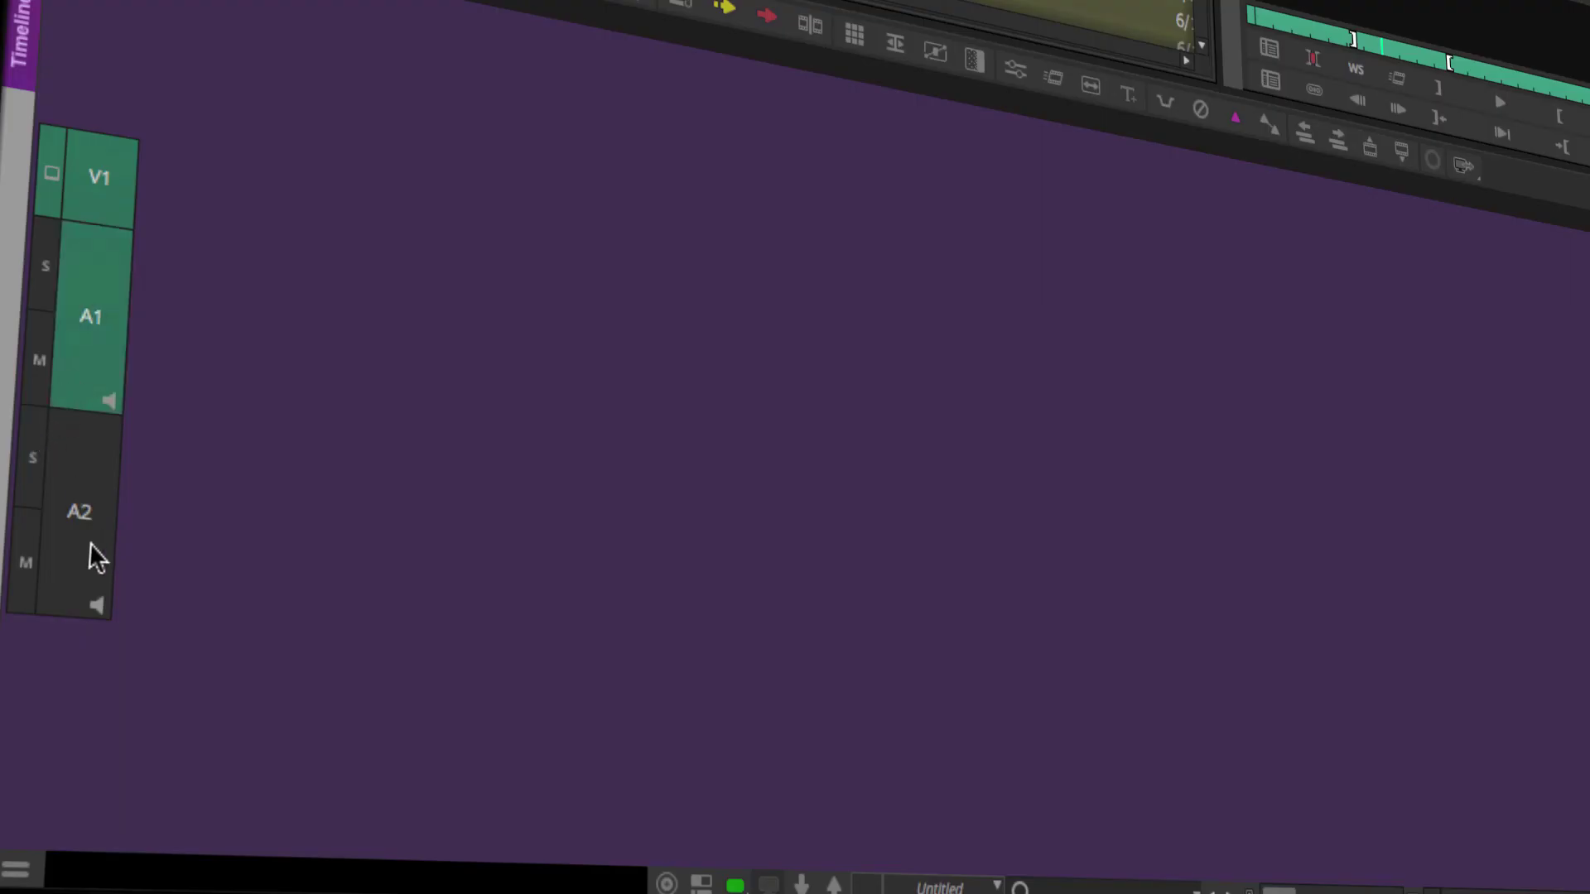
click(79, 530)
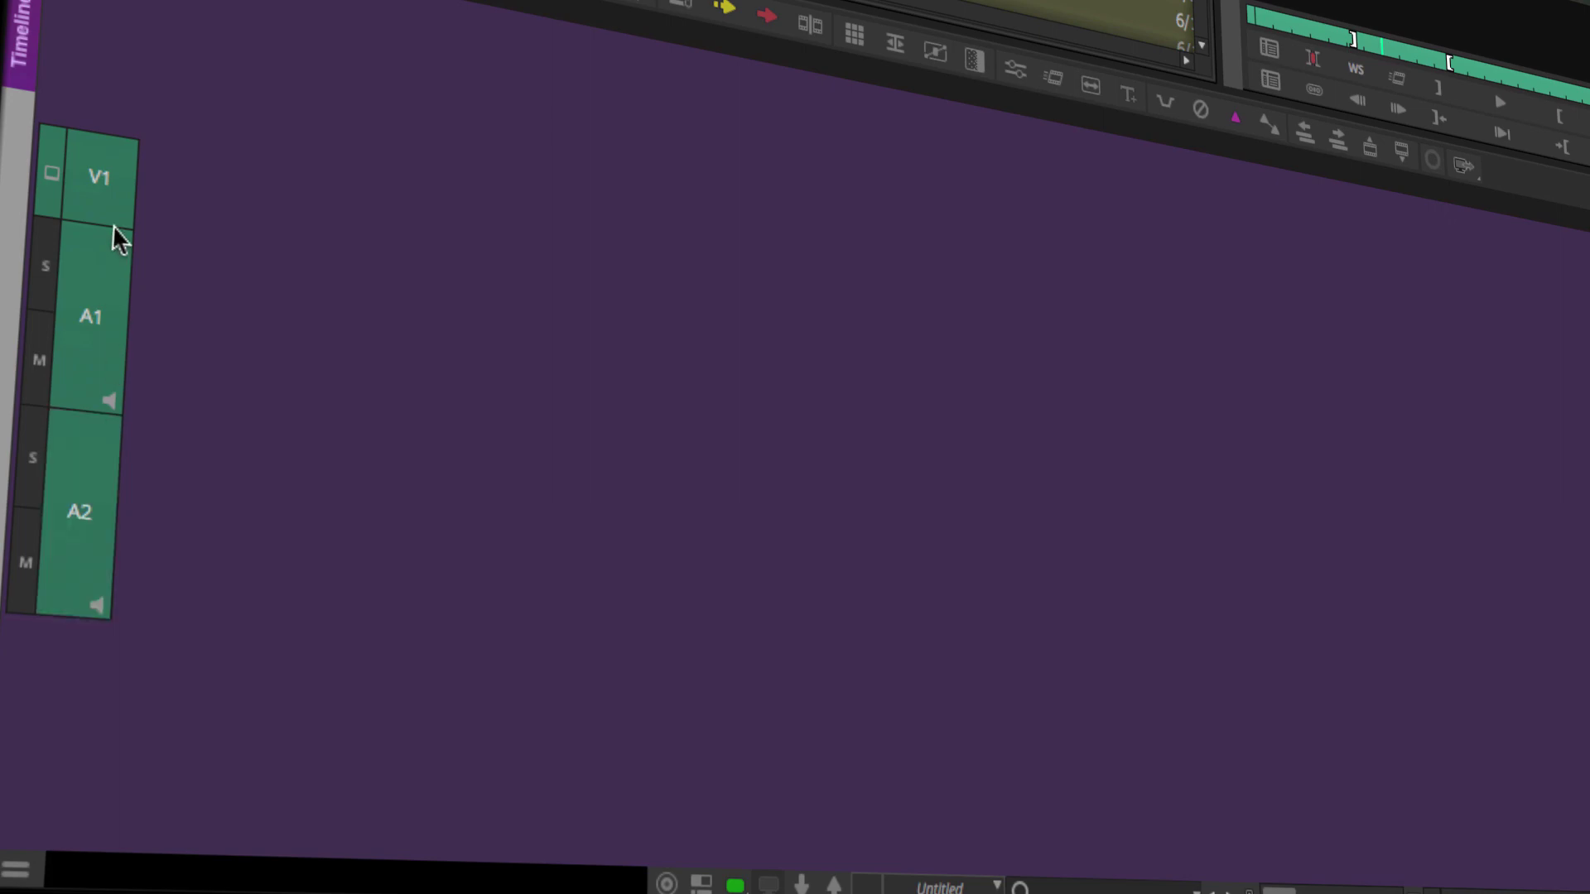
click(115, 178)
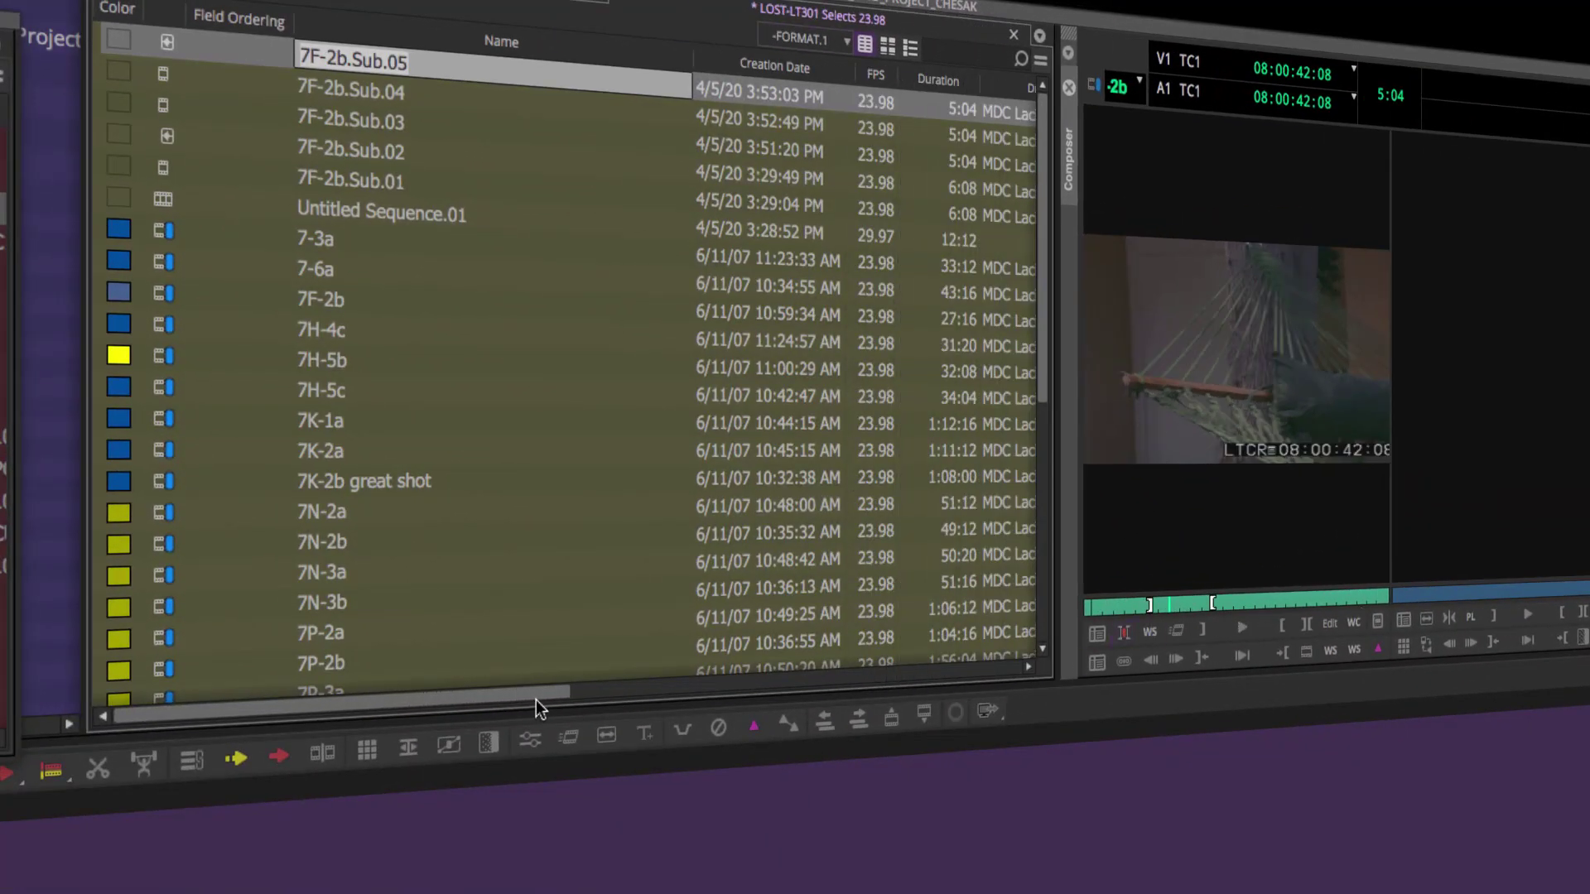
drag(535, 699, 778, 672)
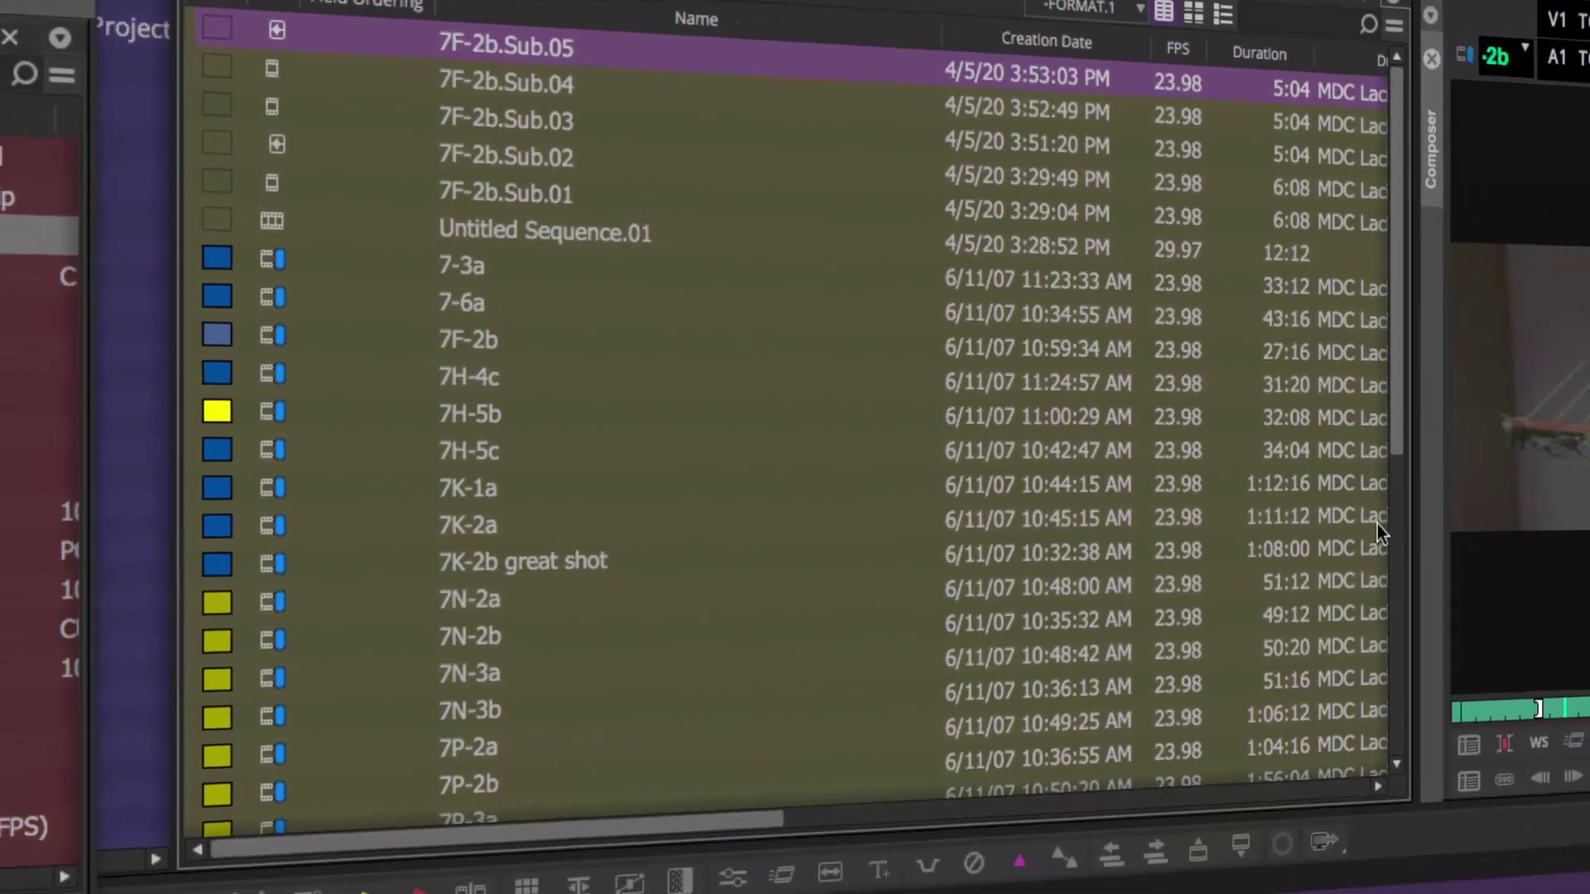
drag(1411, 561, 868, 484)
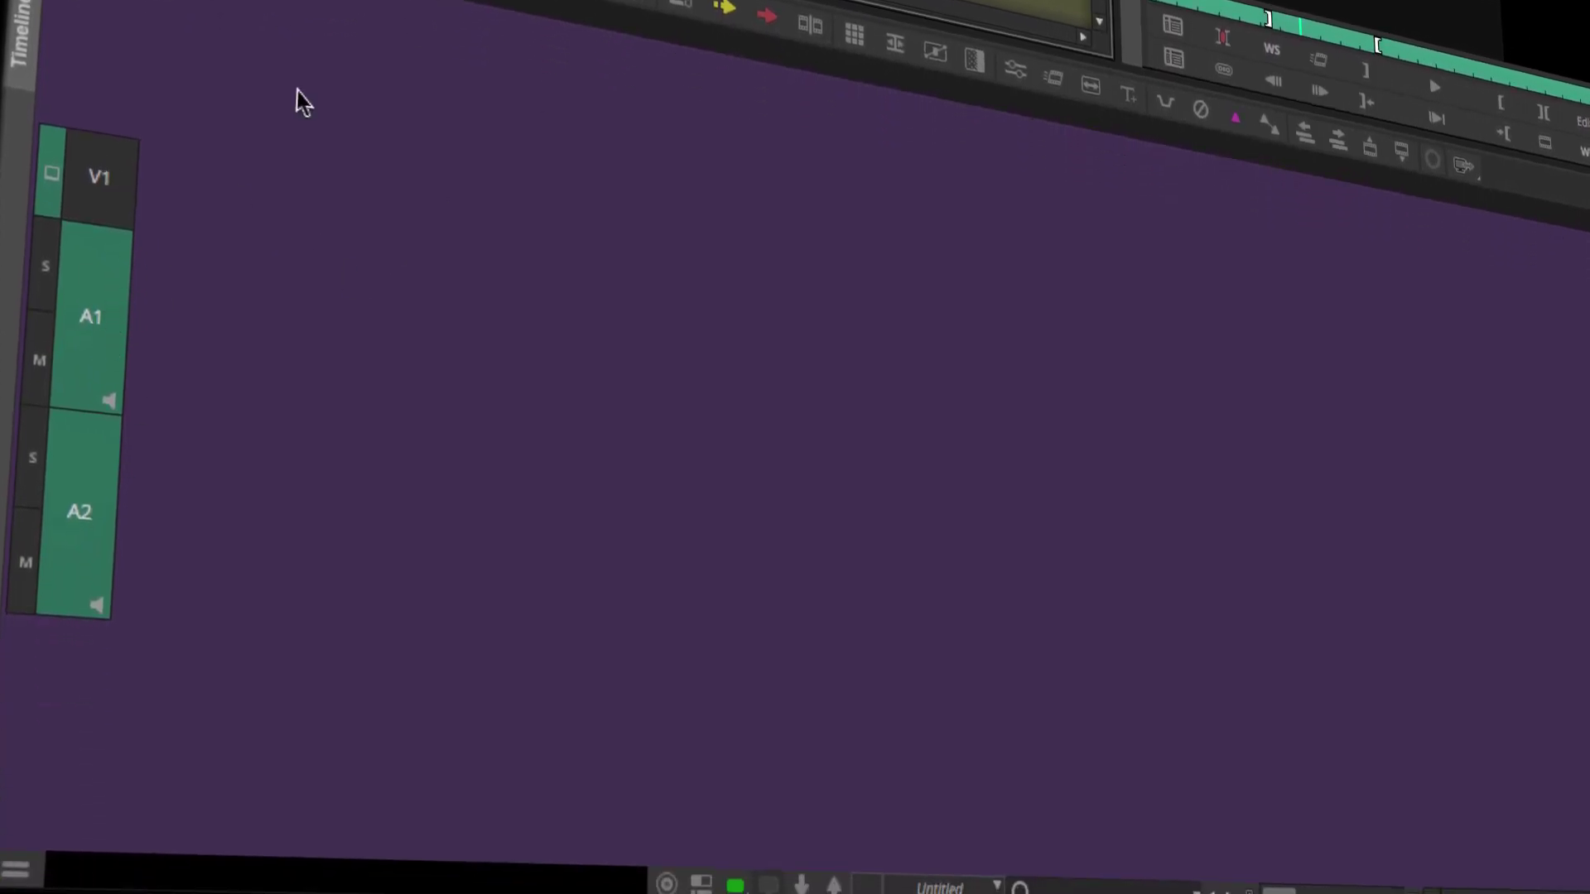
Re-enable source track V1 and toggle its video monitoring off and back on
click(103, 182)
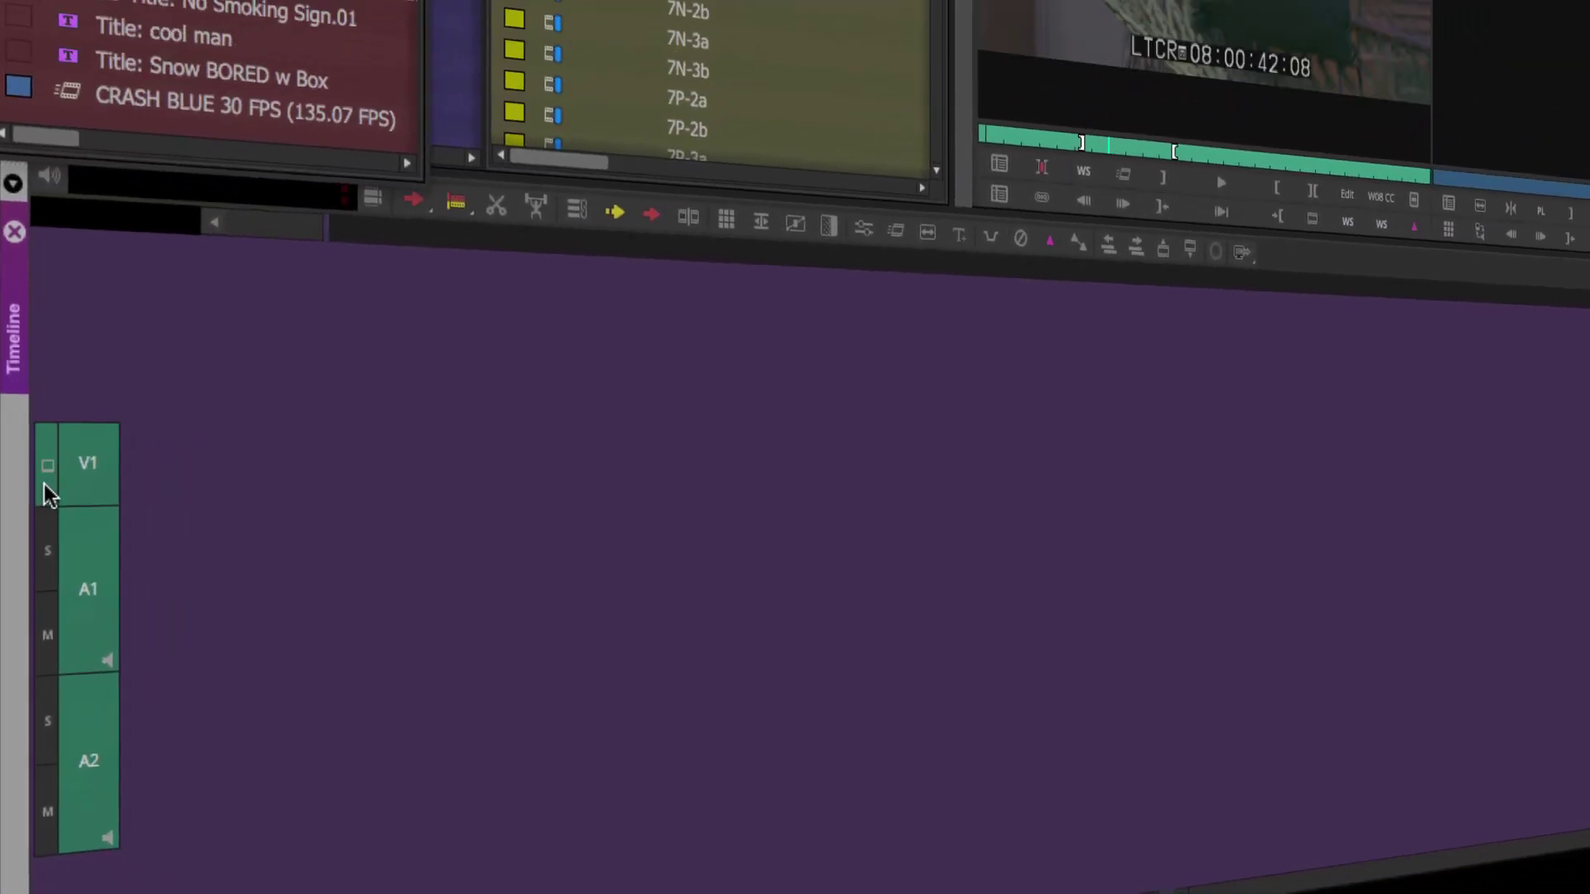
click(43, 483)
click(43, 483)
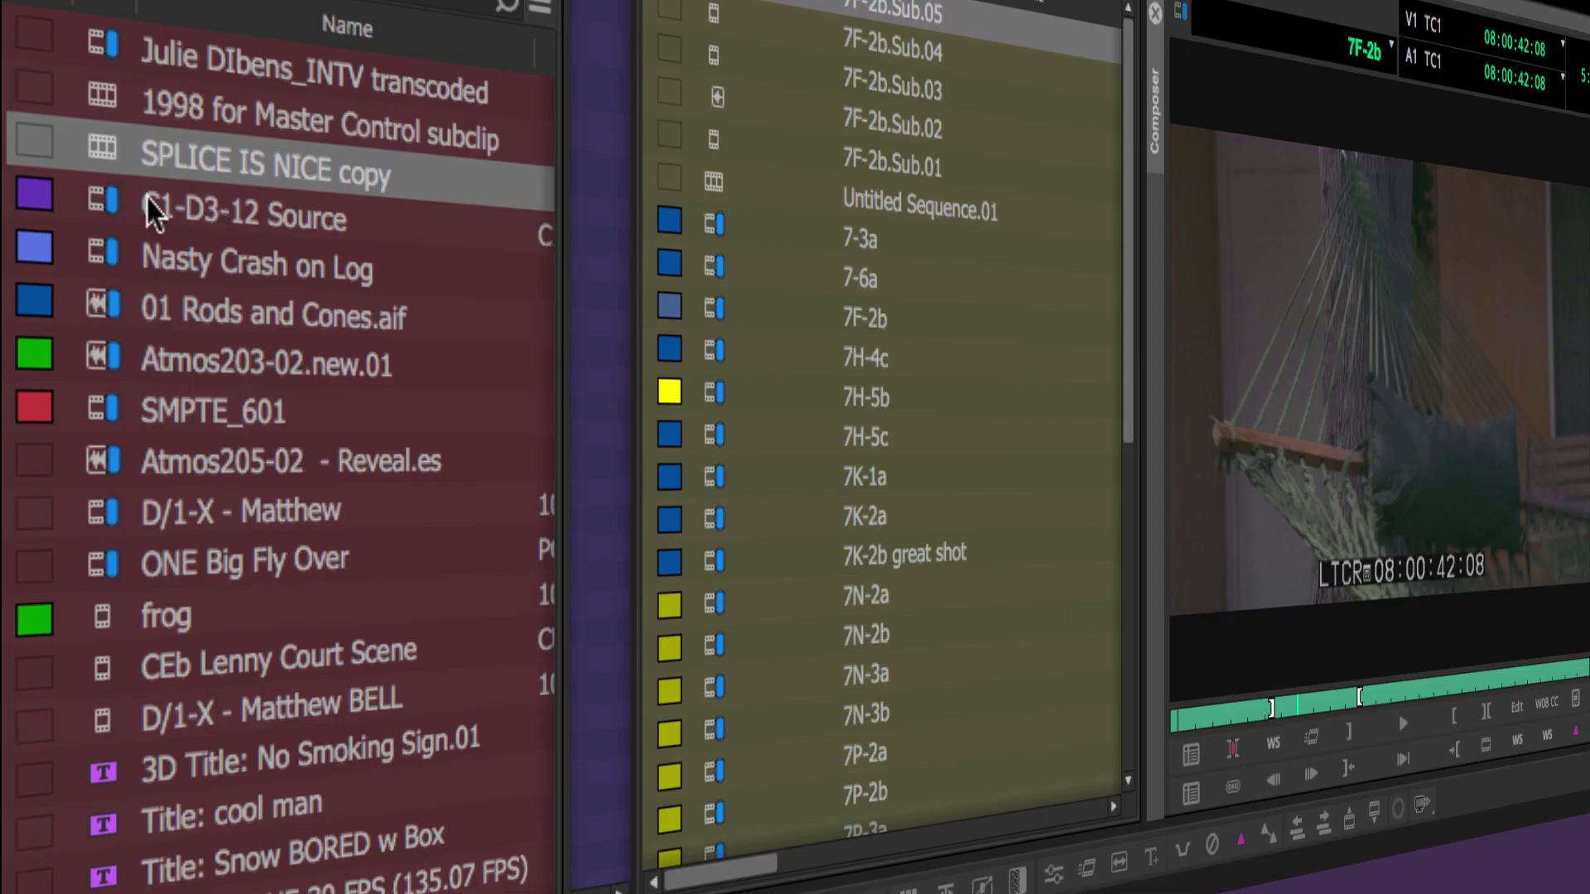
Load C1-D3-12 Source into the source monitor, play it around its IN mark and check the sound output device
click(102, 197)
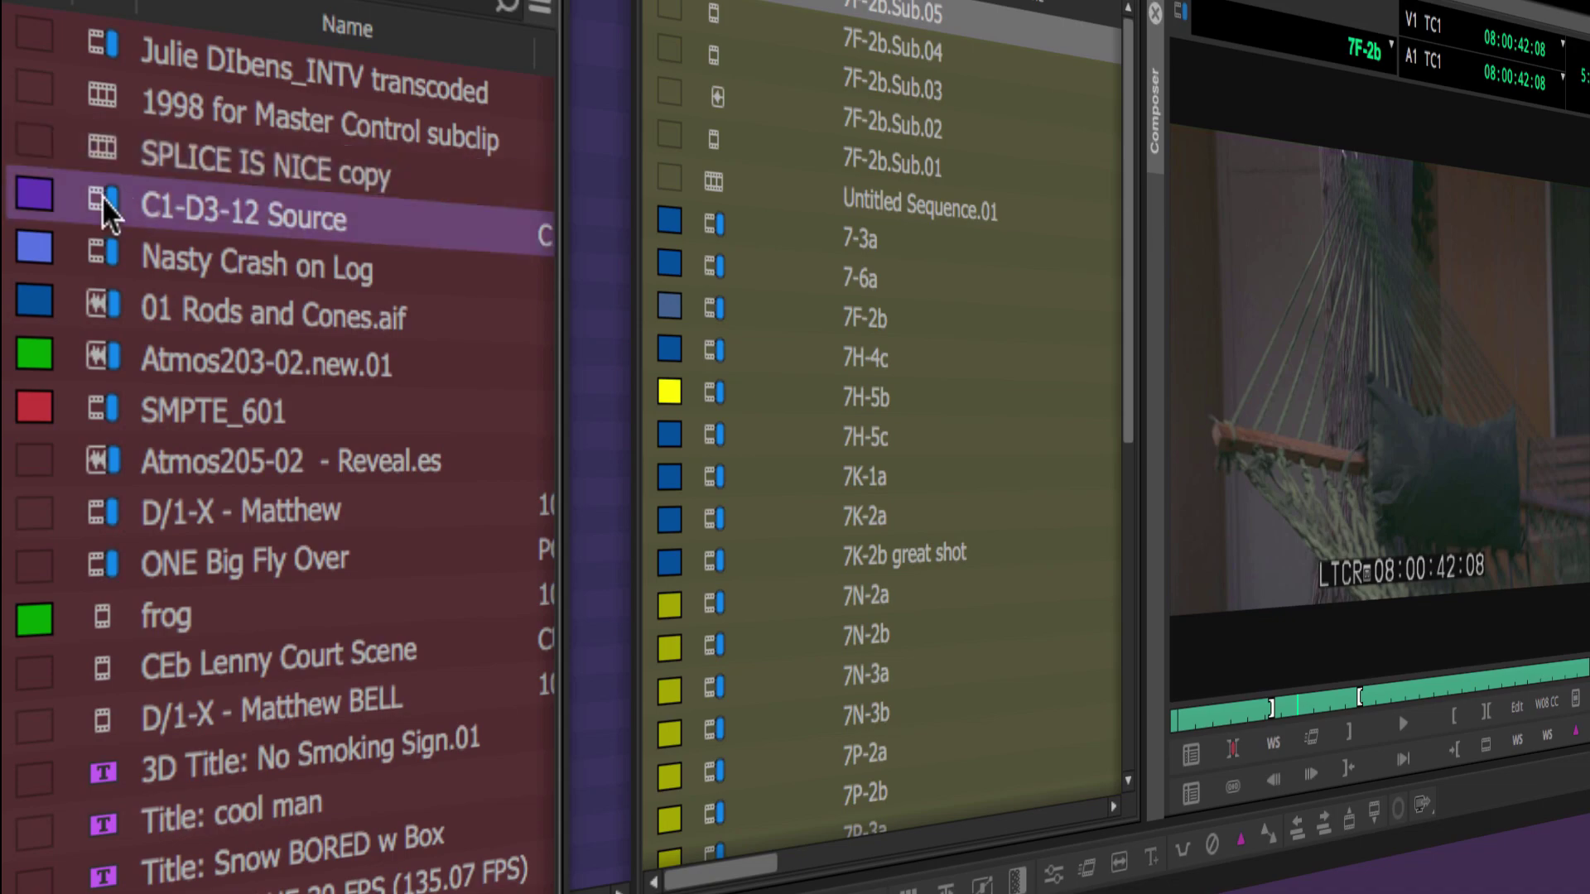
double_click(102, 197)
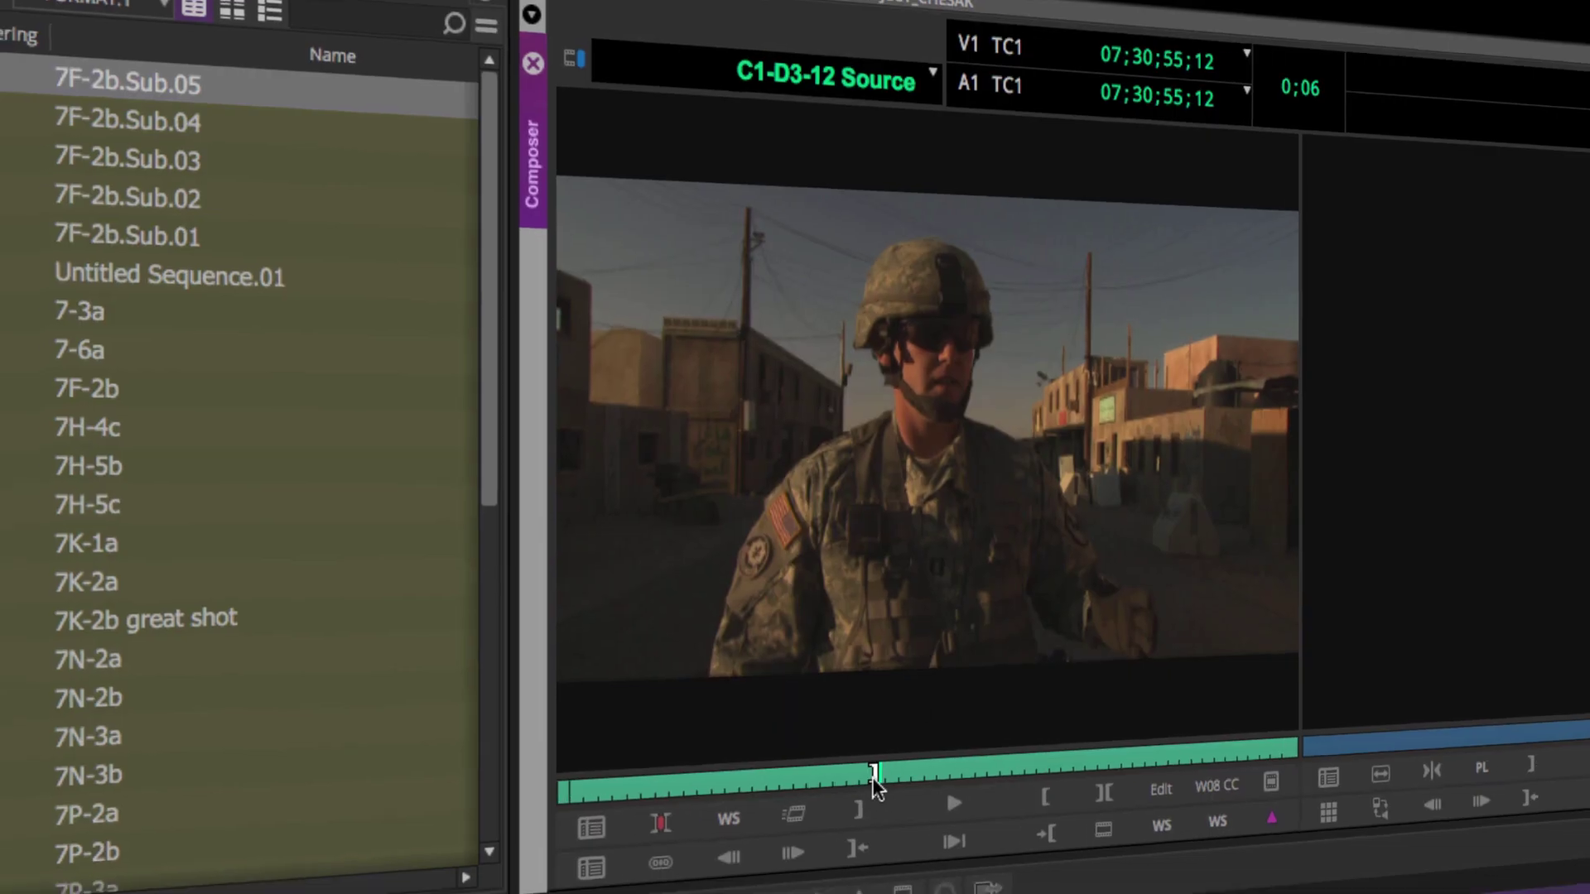
drag(1356, 700, 1348, 702)
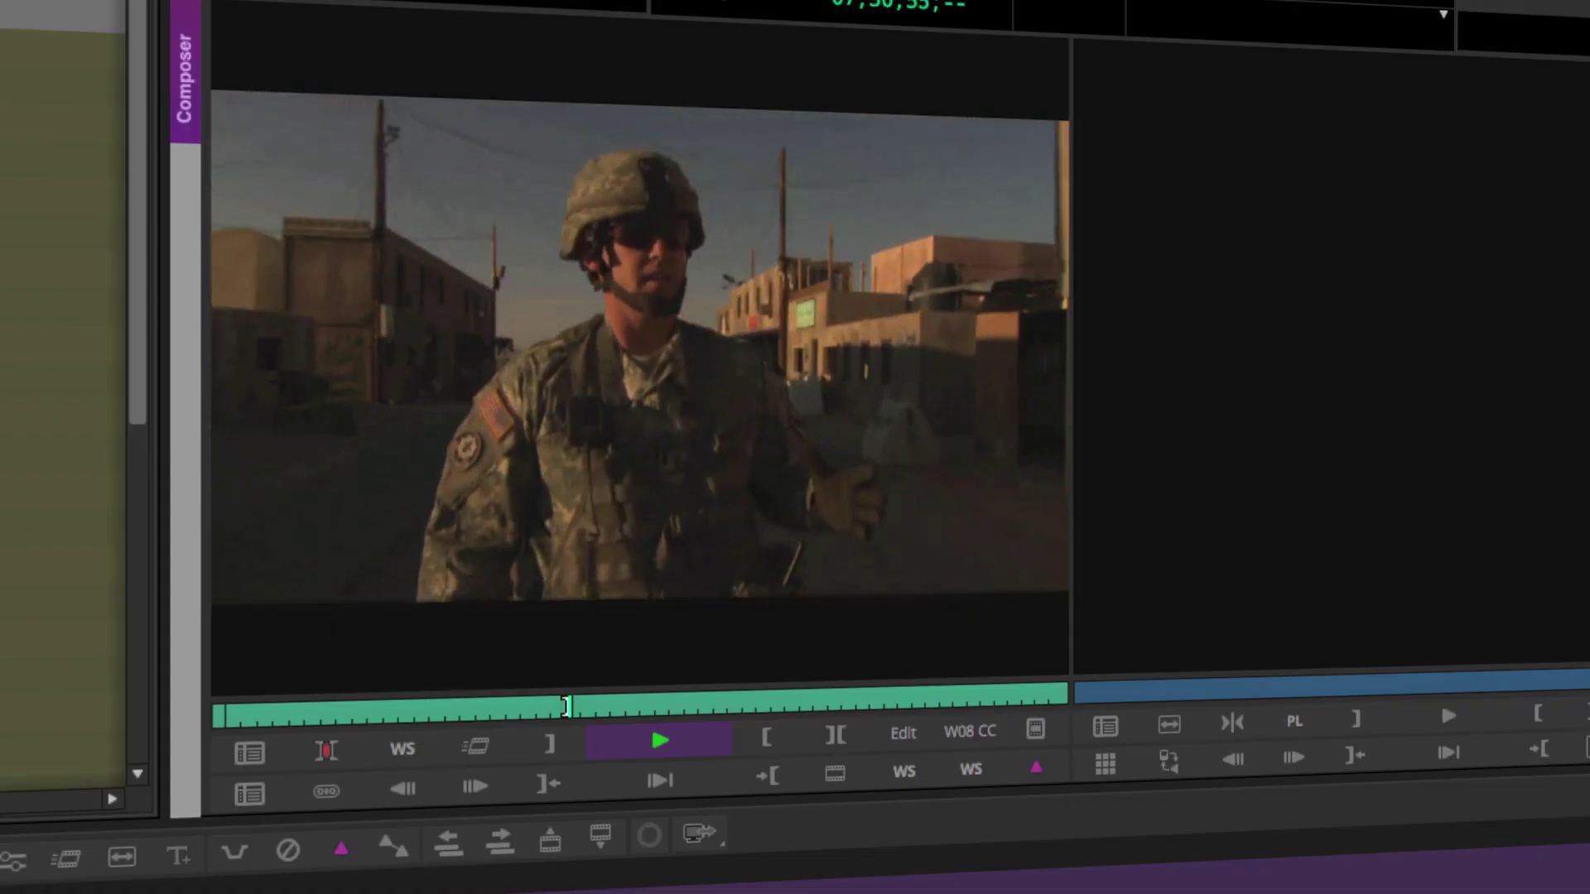
click(1377, 1)
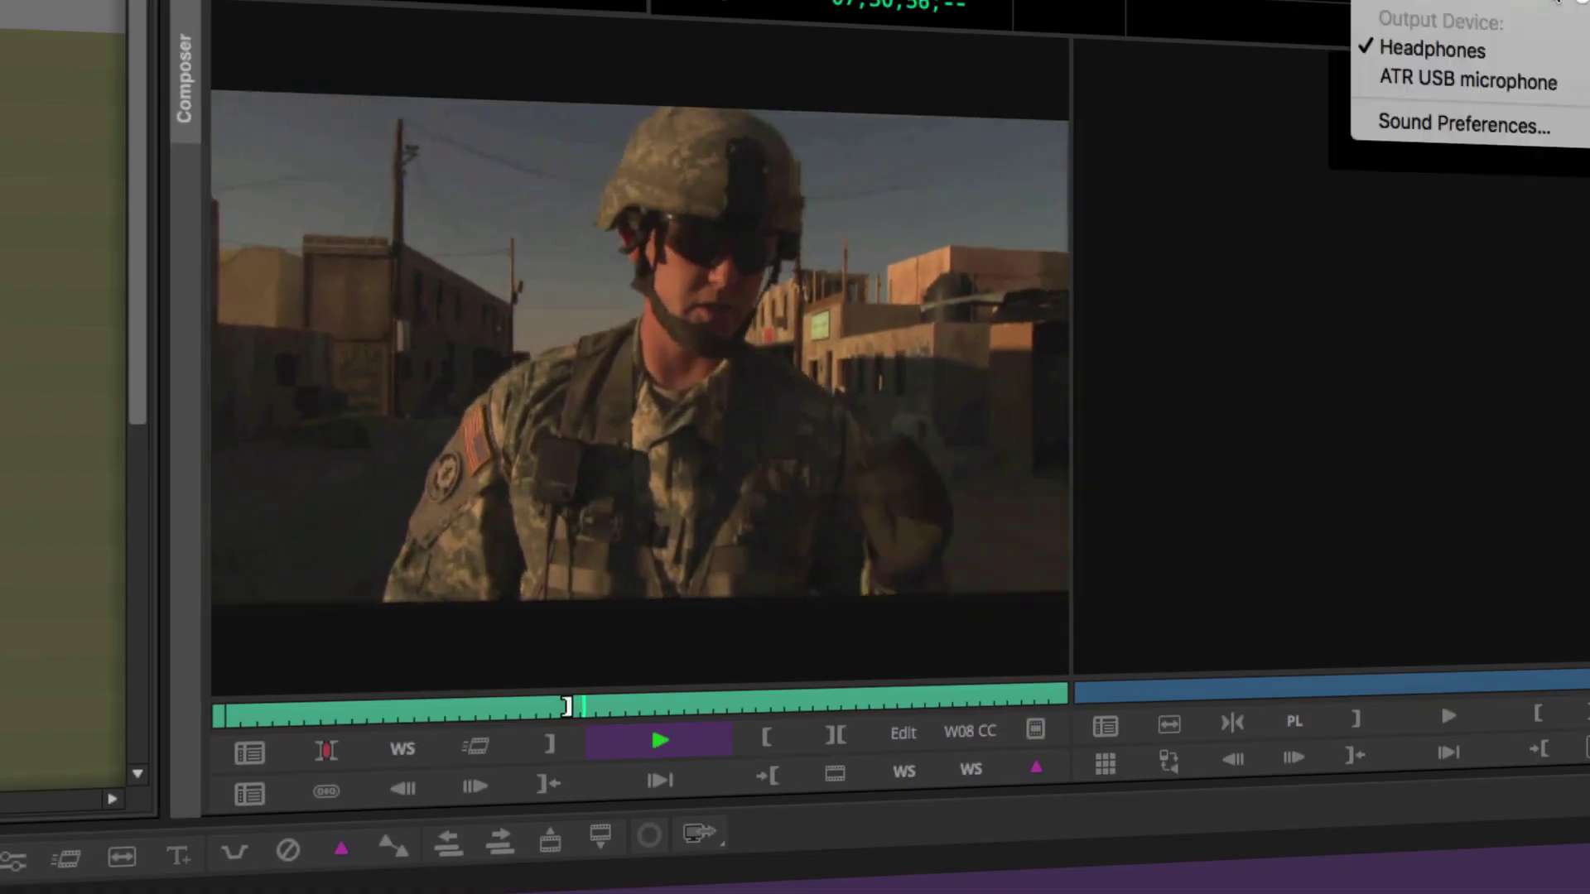
click(610, 708)
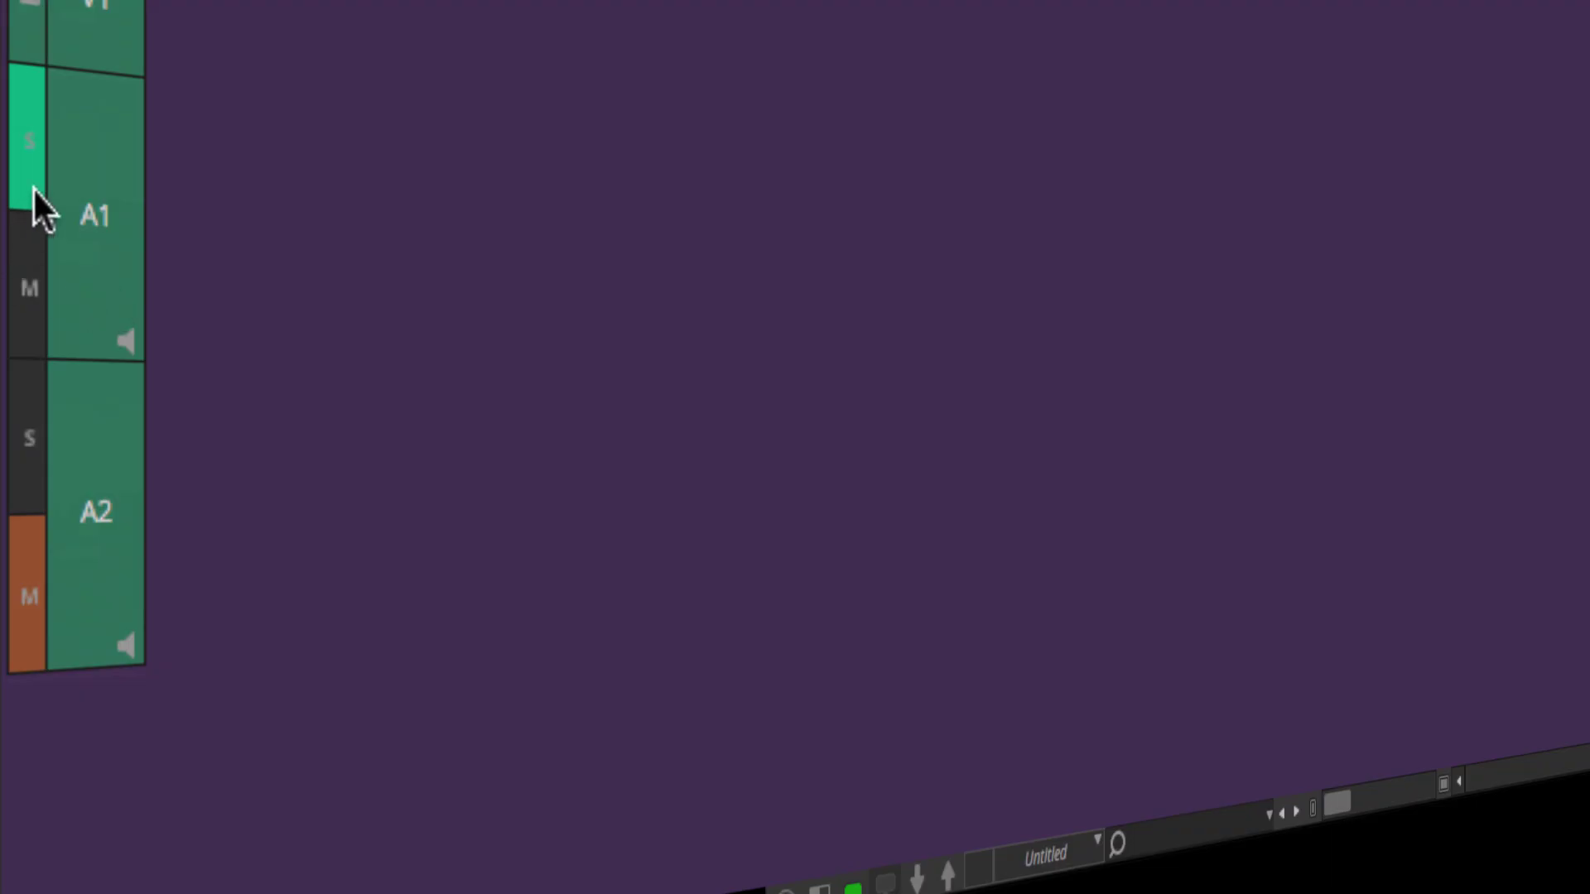
Switch the solo state of source tracks A1 and A2 to compare their audio around the IN mark of C1-D3-12 Source
click(26, 193)
click(37, 462)
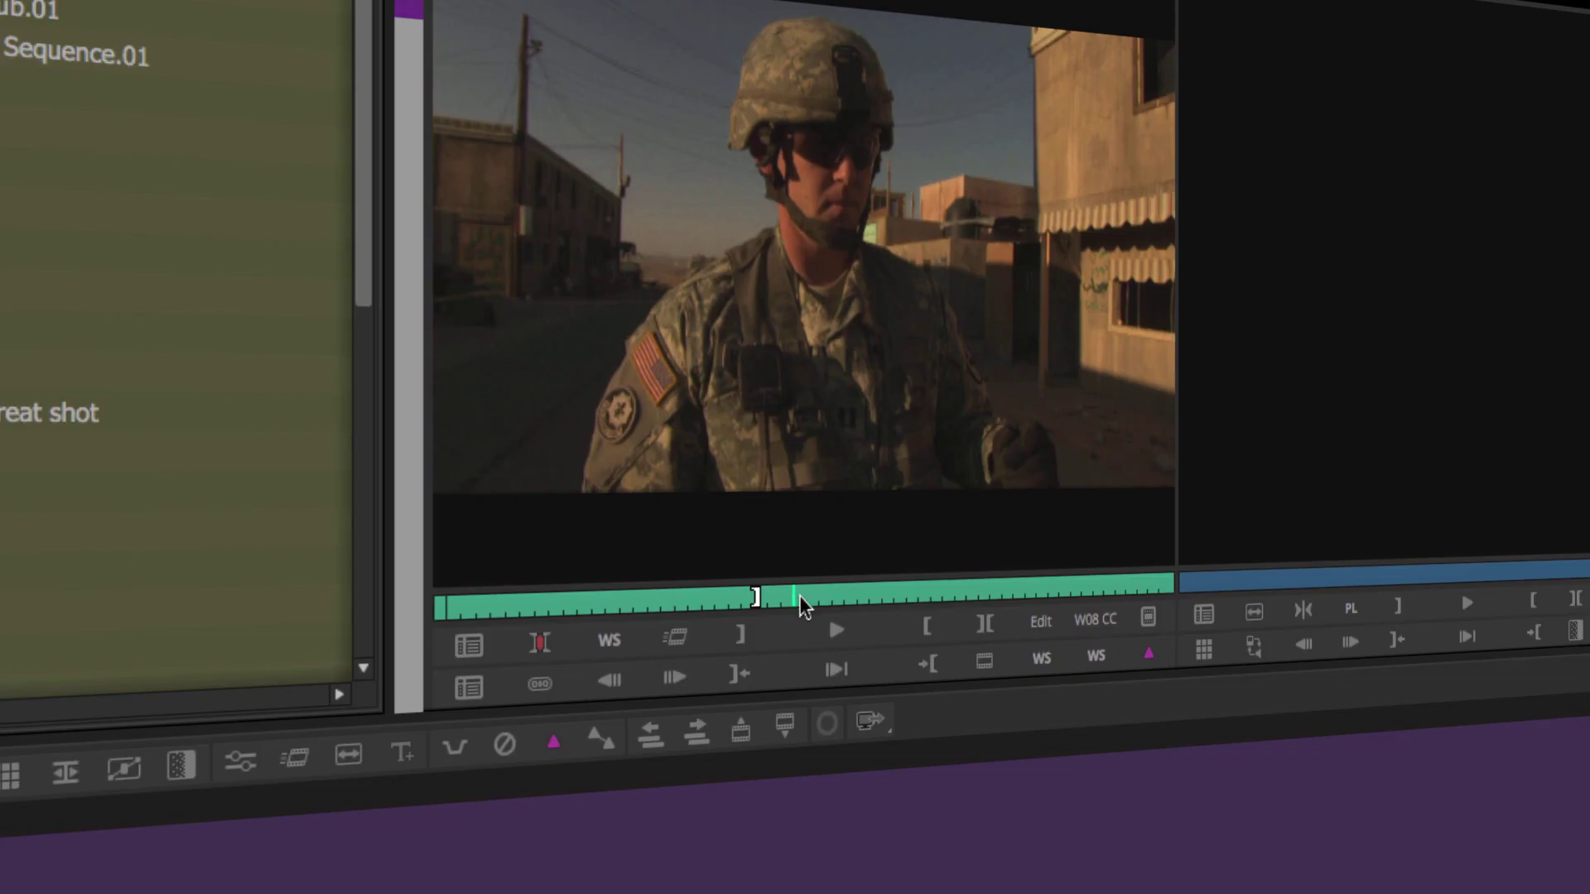
key(q)
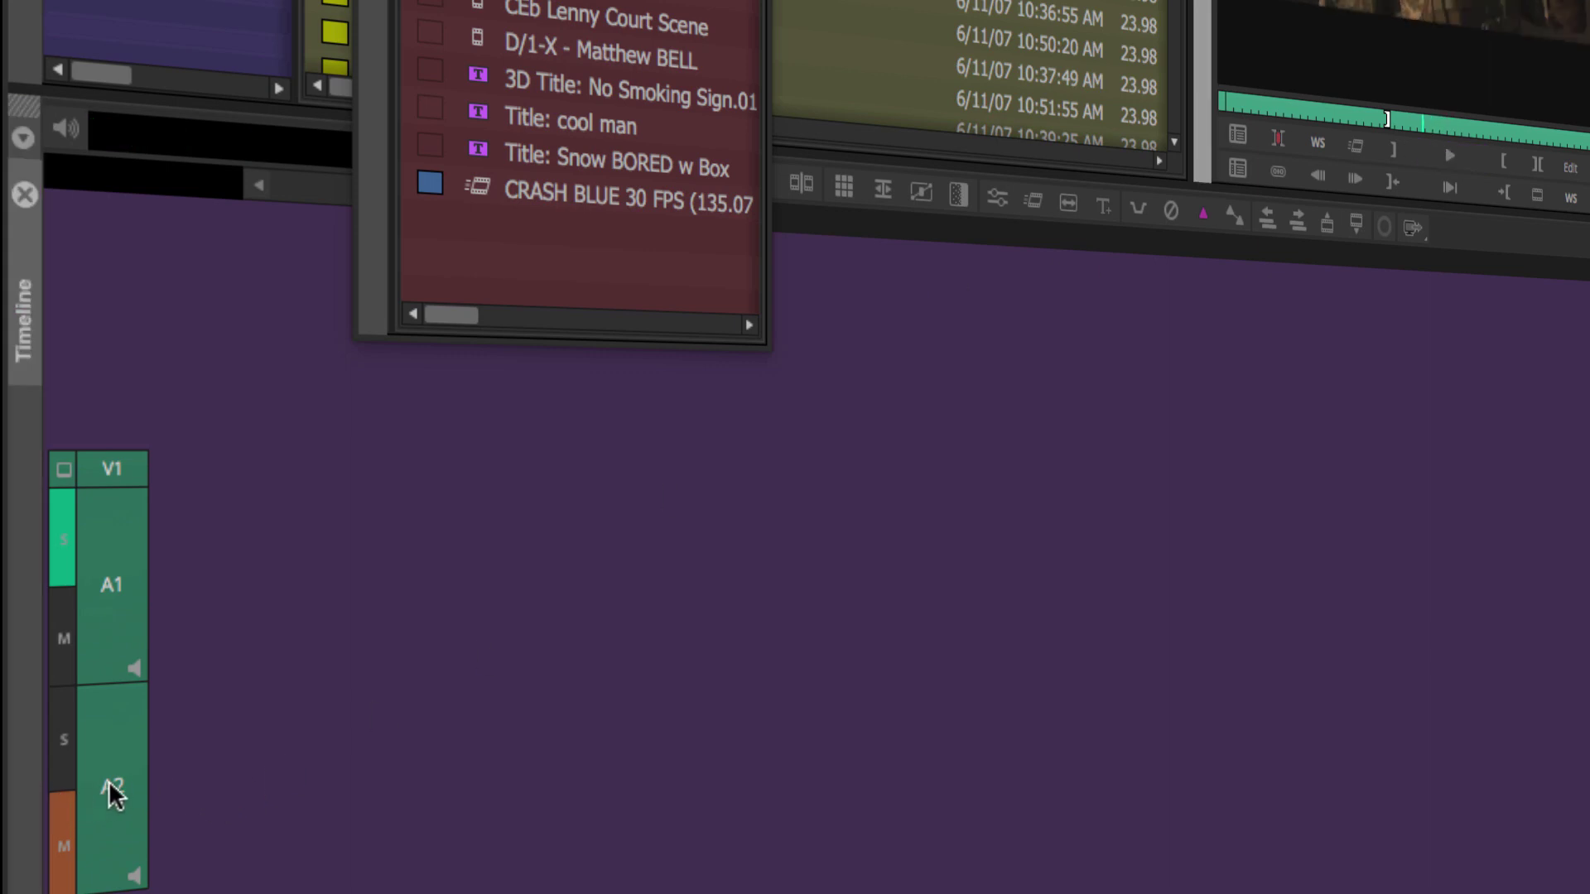
Deselect source track A2, mark a 3;07 range of C1-D3-12 Source from 07;30;54;18 and save it as a subclip in the source bin
click(115, 795)
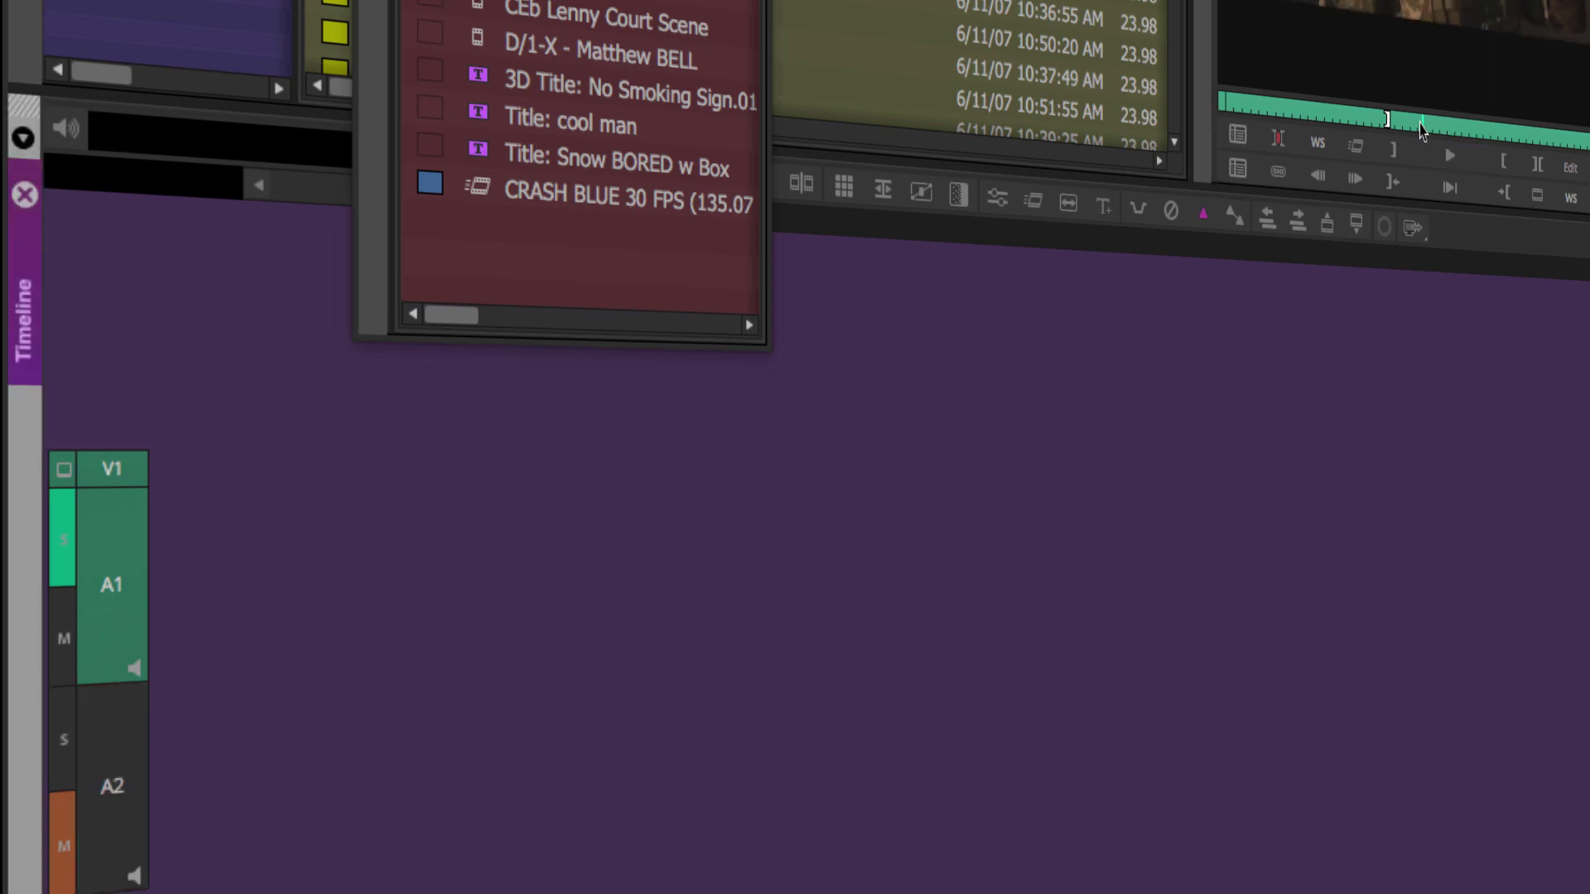
click(1399, 124)
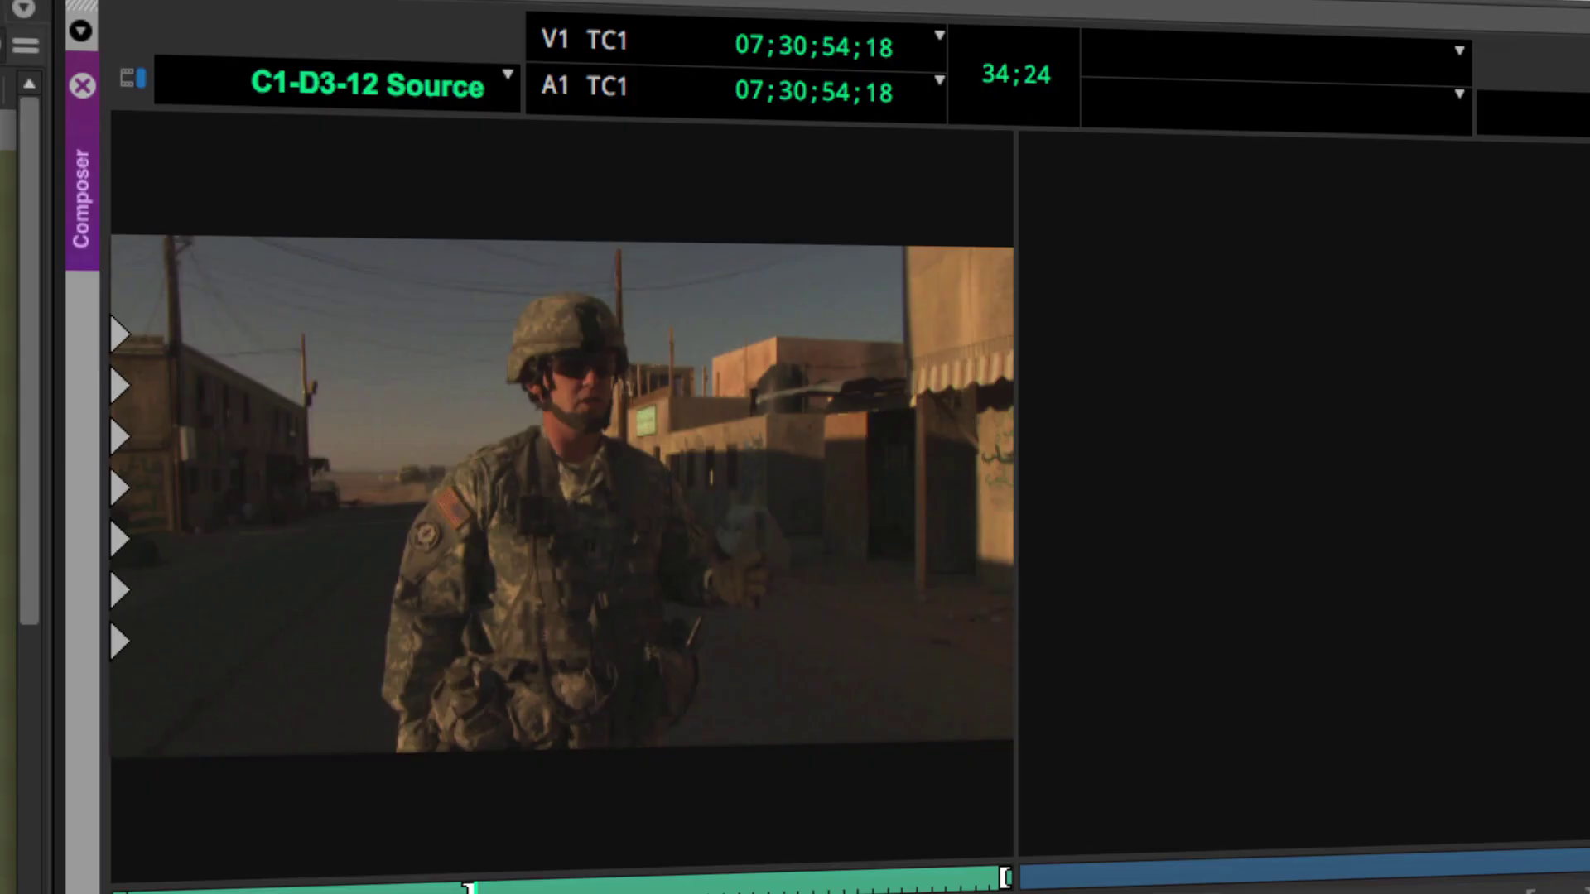
click(1451, 159)
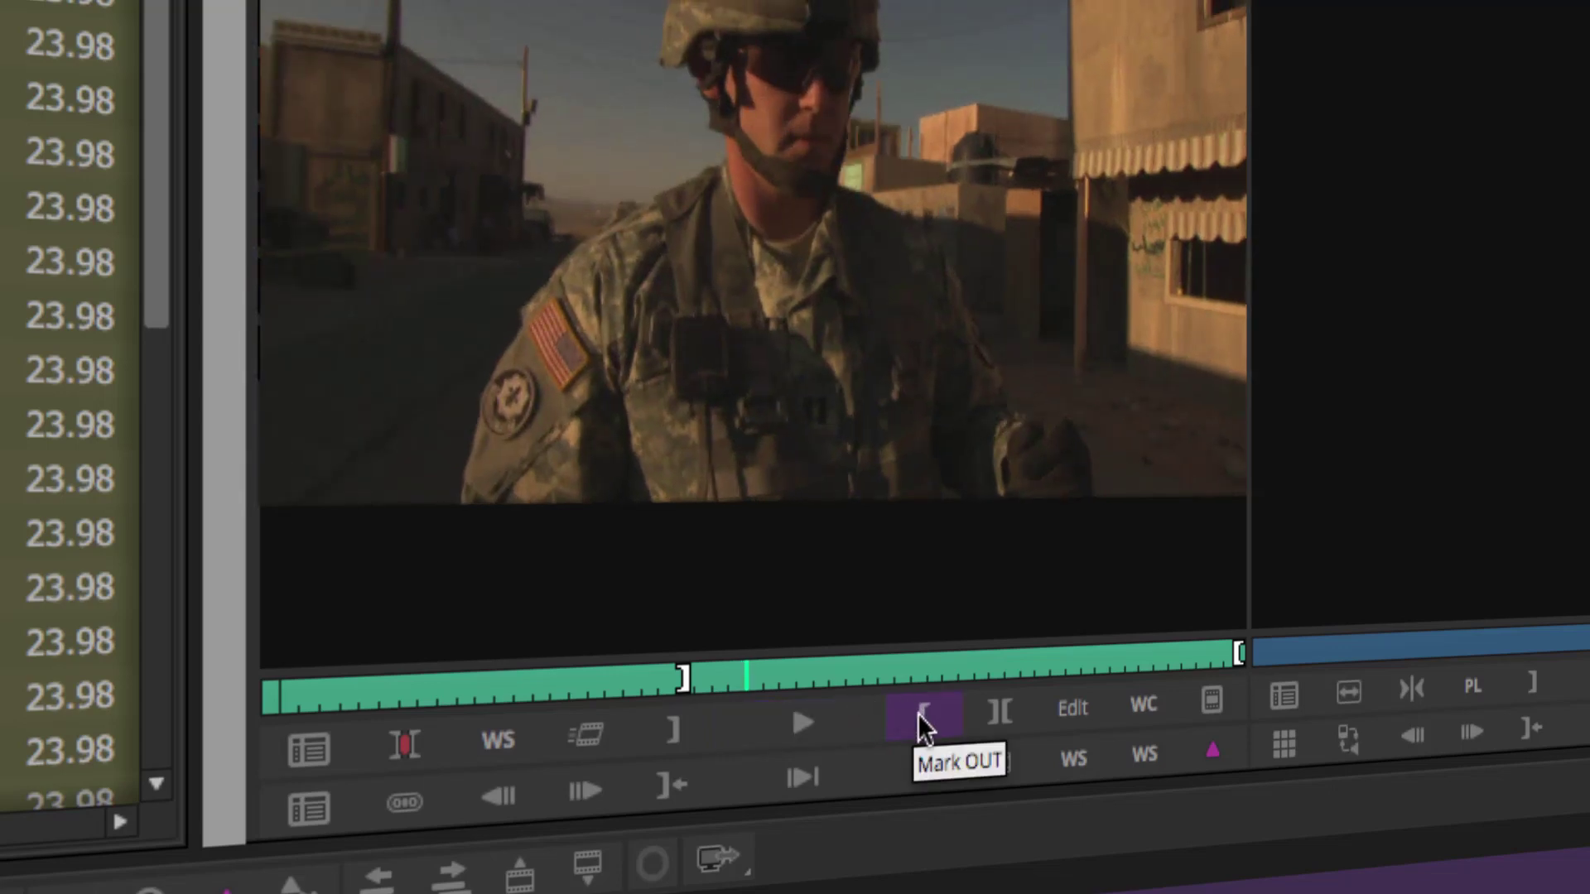
click(918, 715)
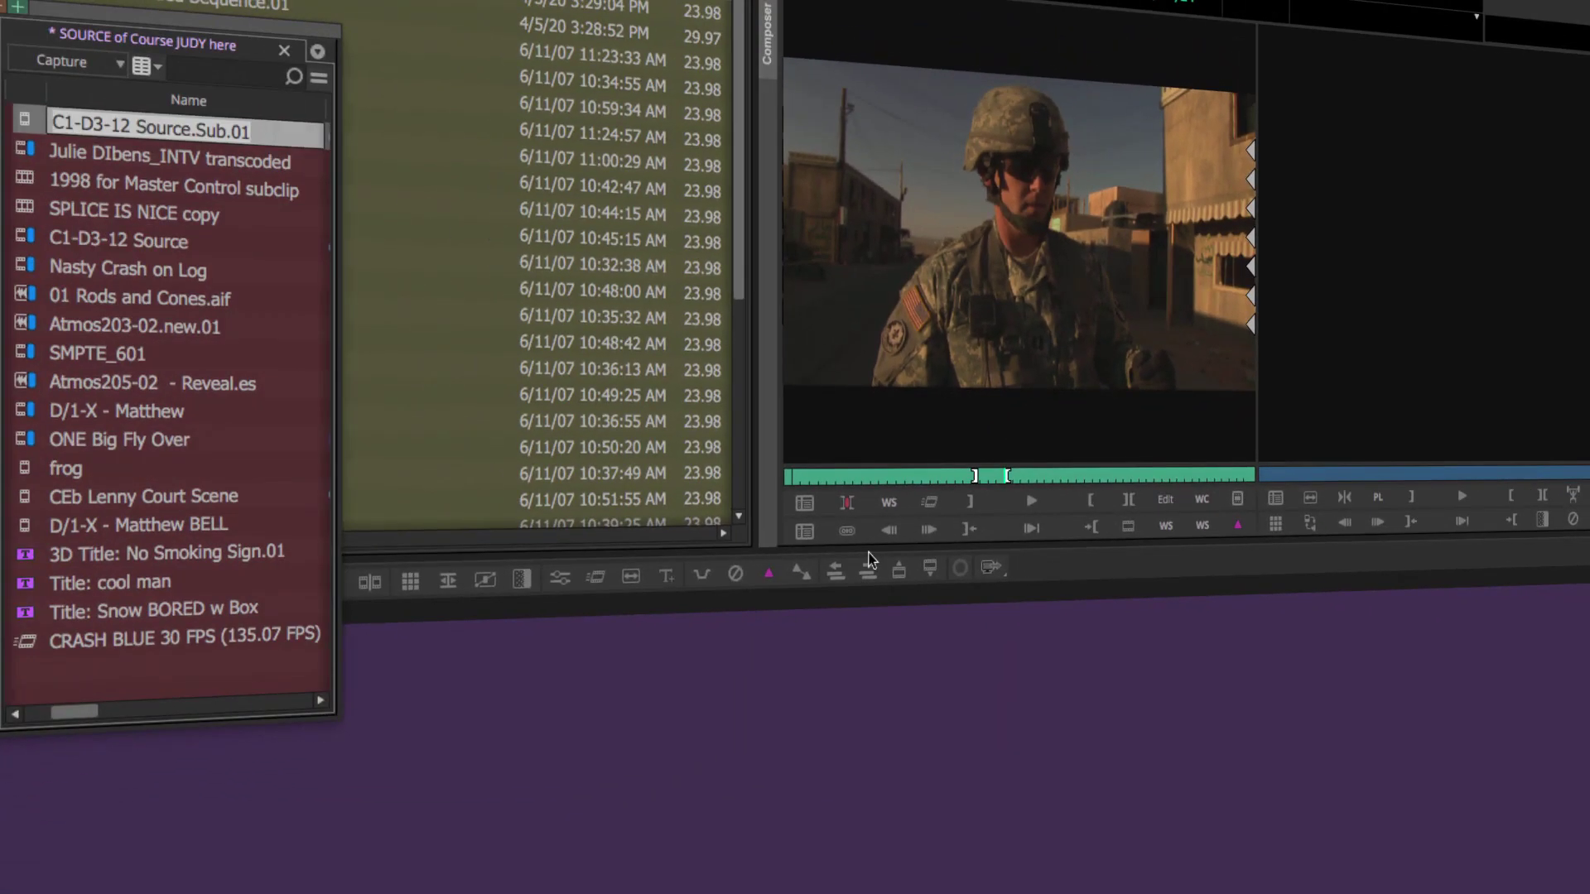
Load the transcoded interview clip into the source monitor to view its source tracks, and shrink the enlarged bin window
double_click(25, 153)
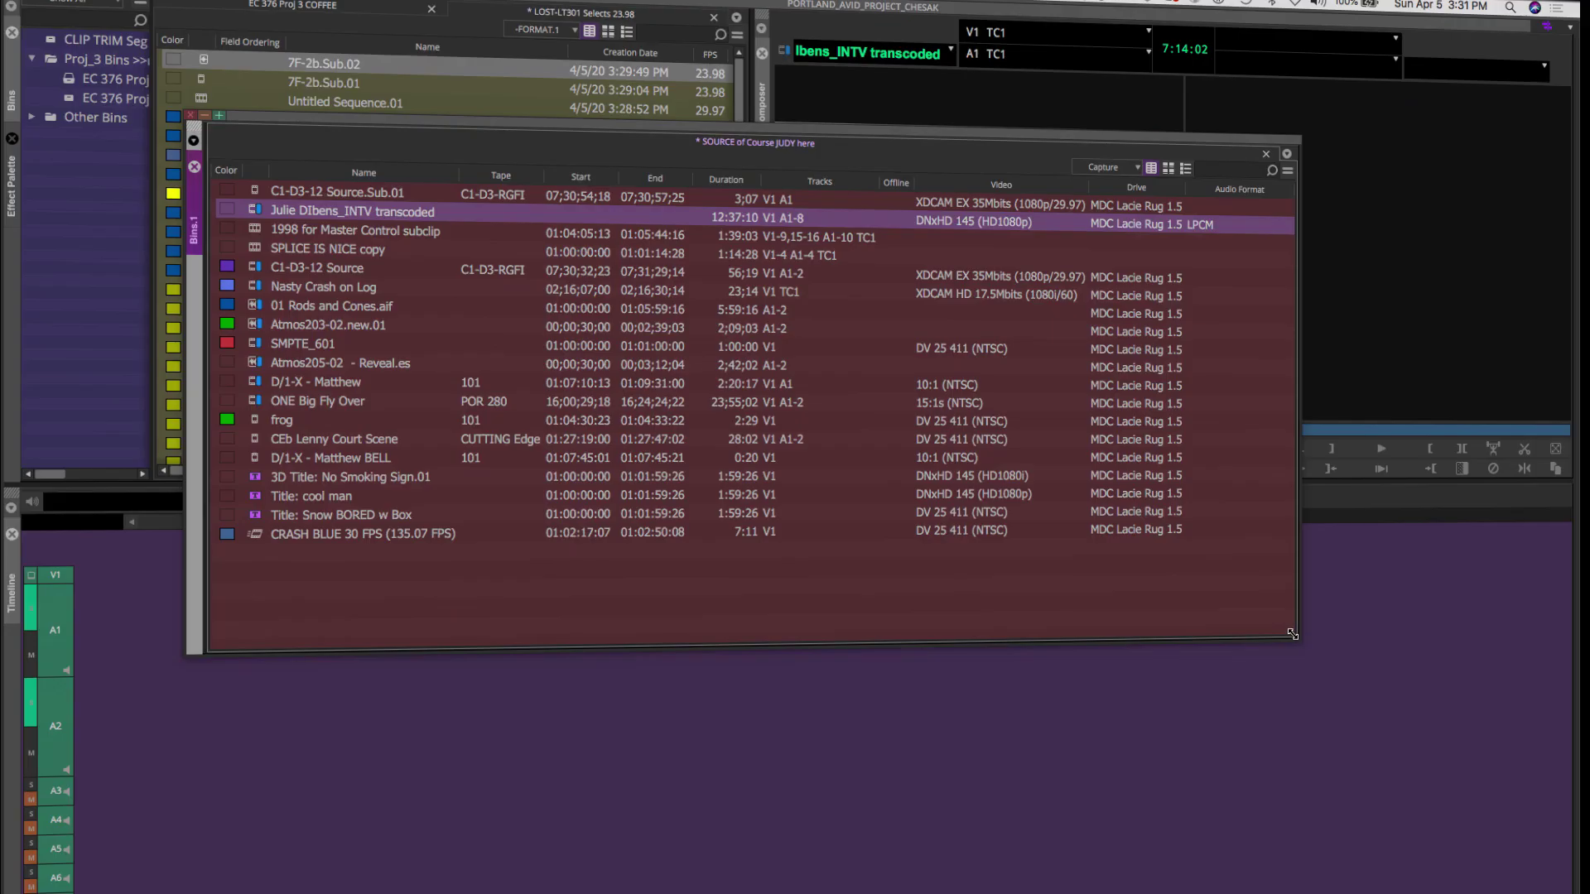
drag(1296, 636, 526, 513)
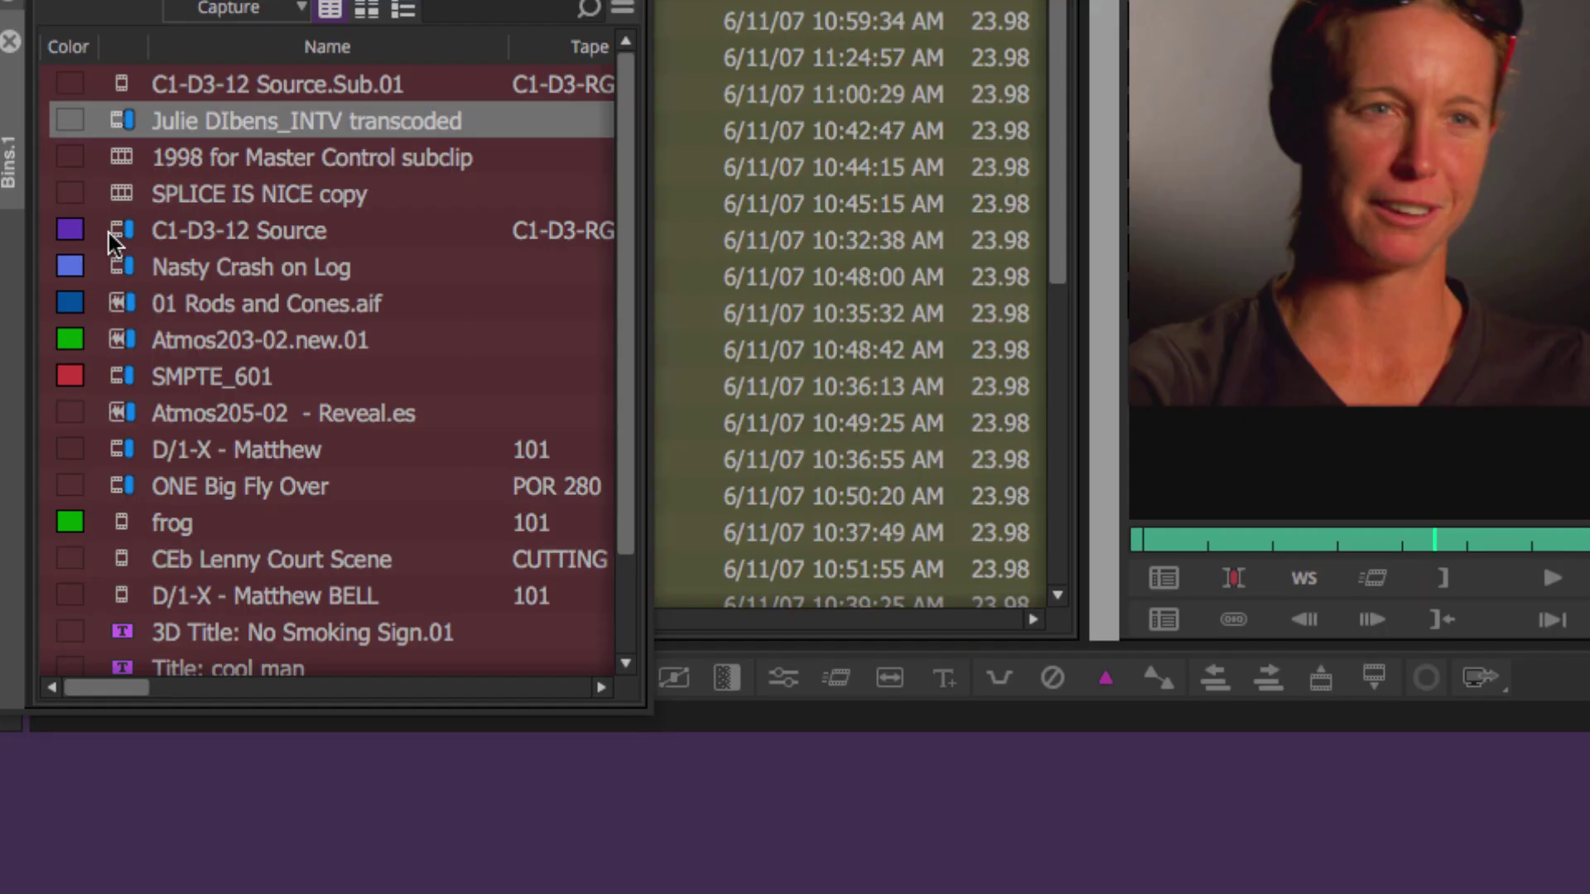
Reload C1-D3-12 Source, switch the timeline to its source tracks and scrub the marked range in both the timeline and source monitor
double_click(117, 231)
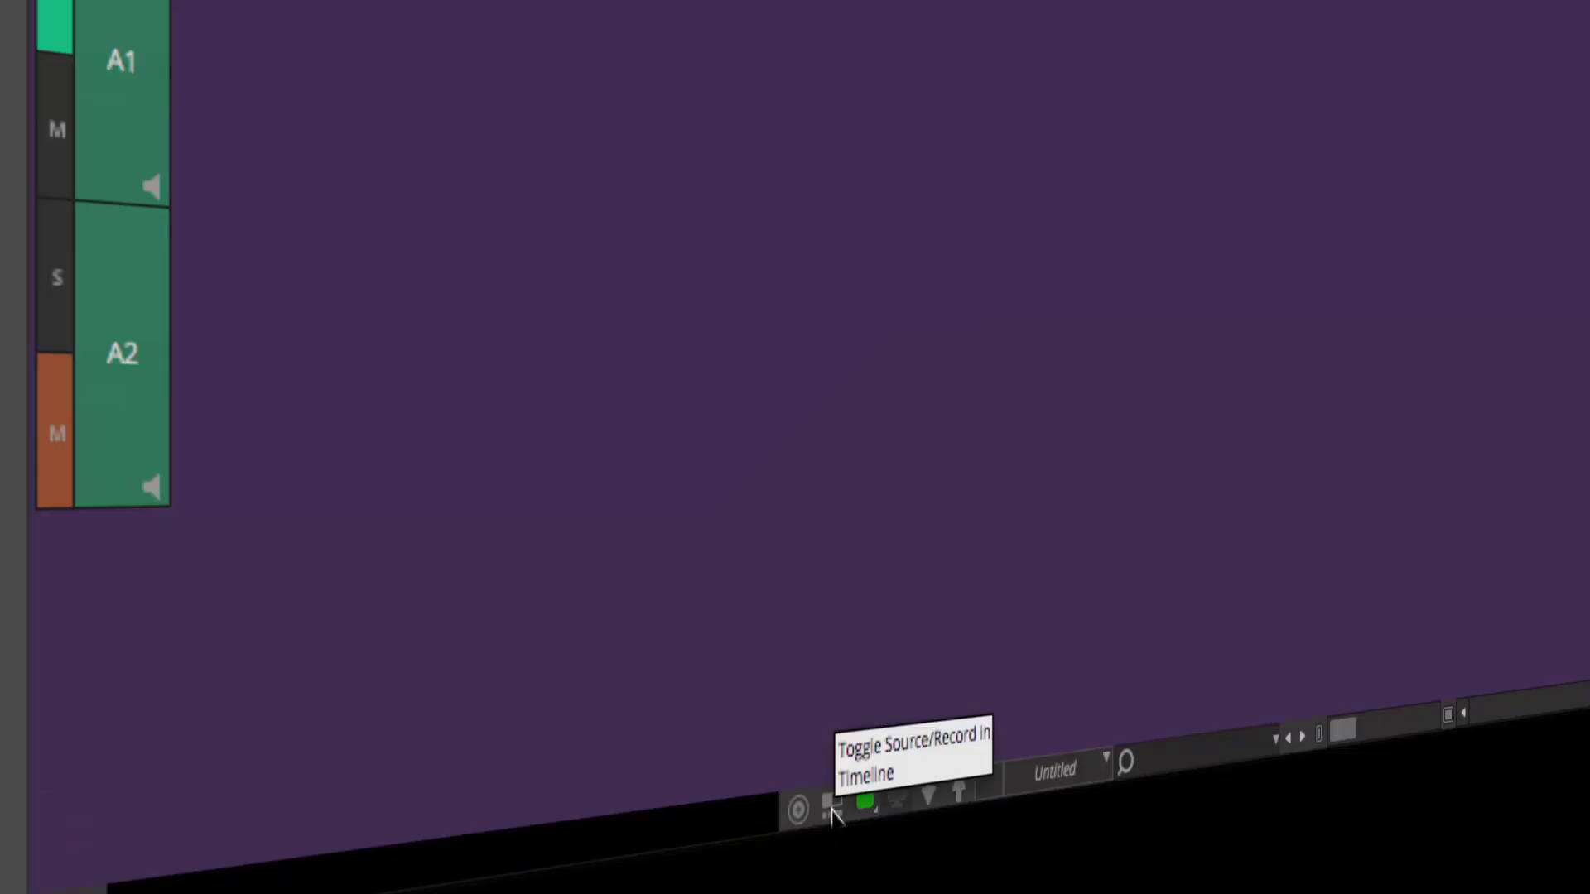
click(830, 807)
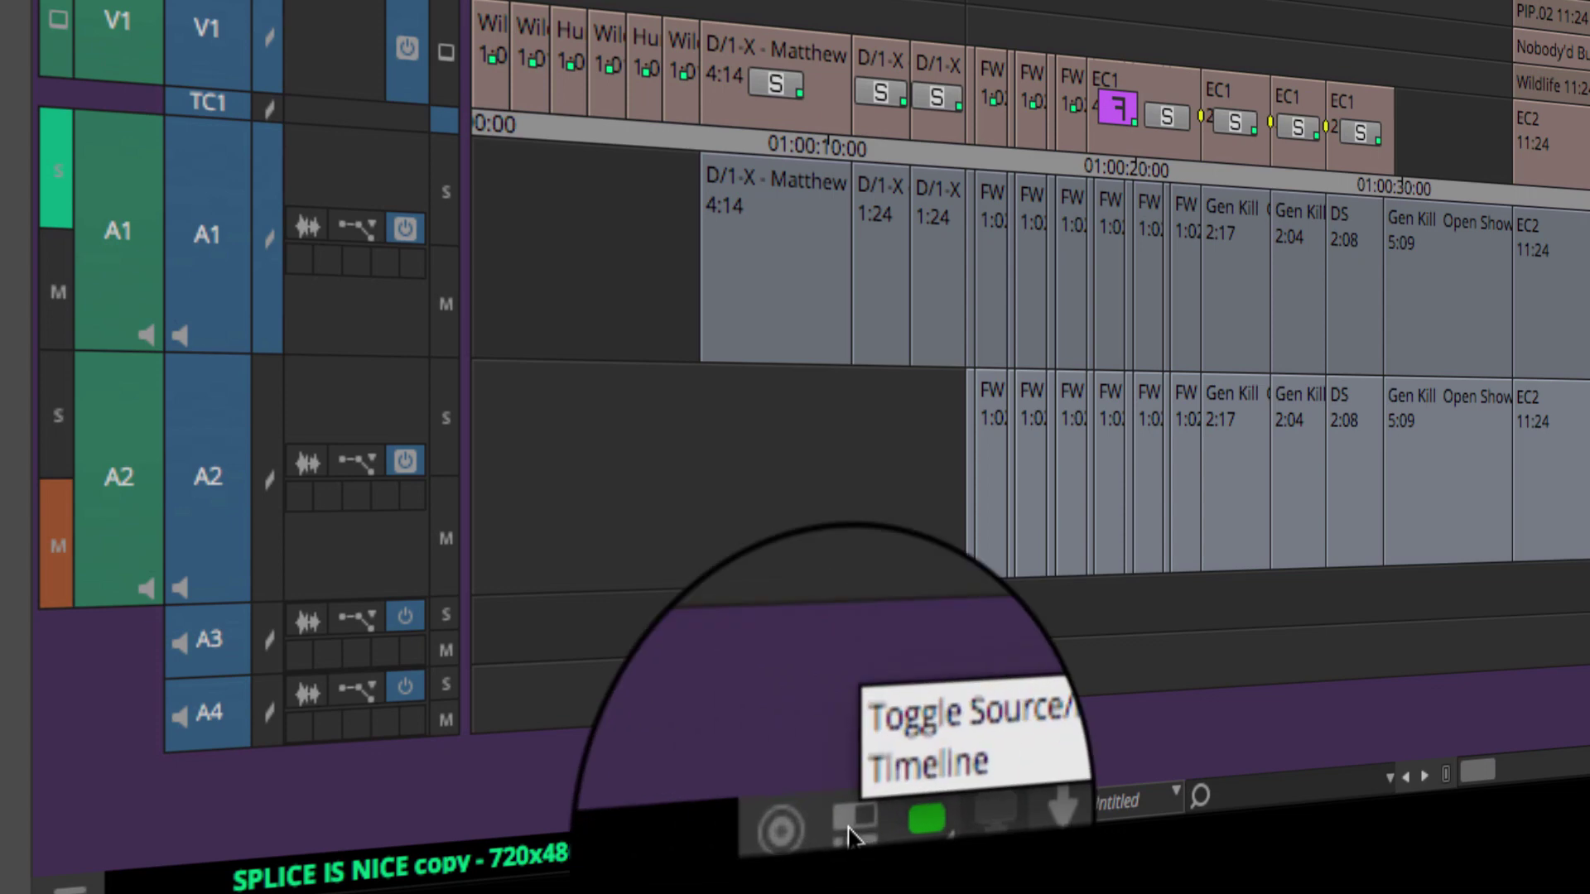
click(851, 830)
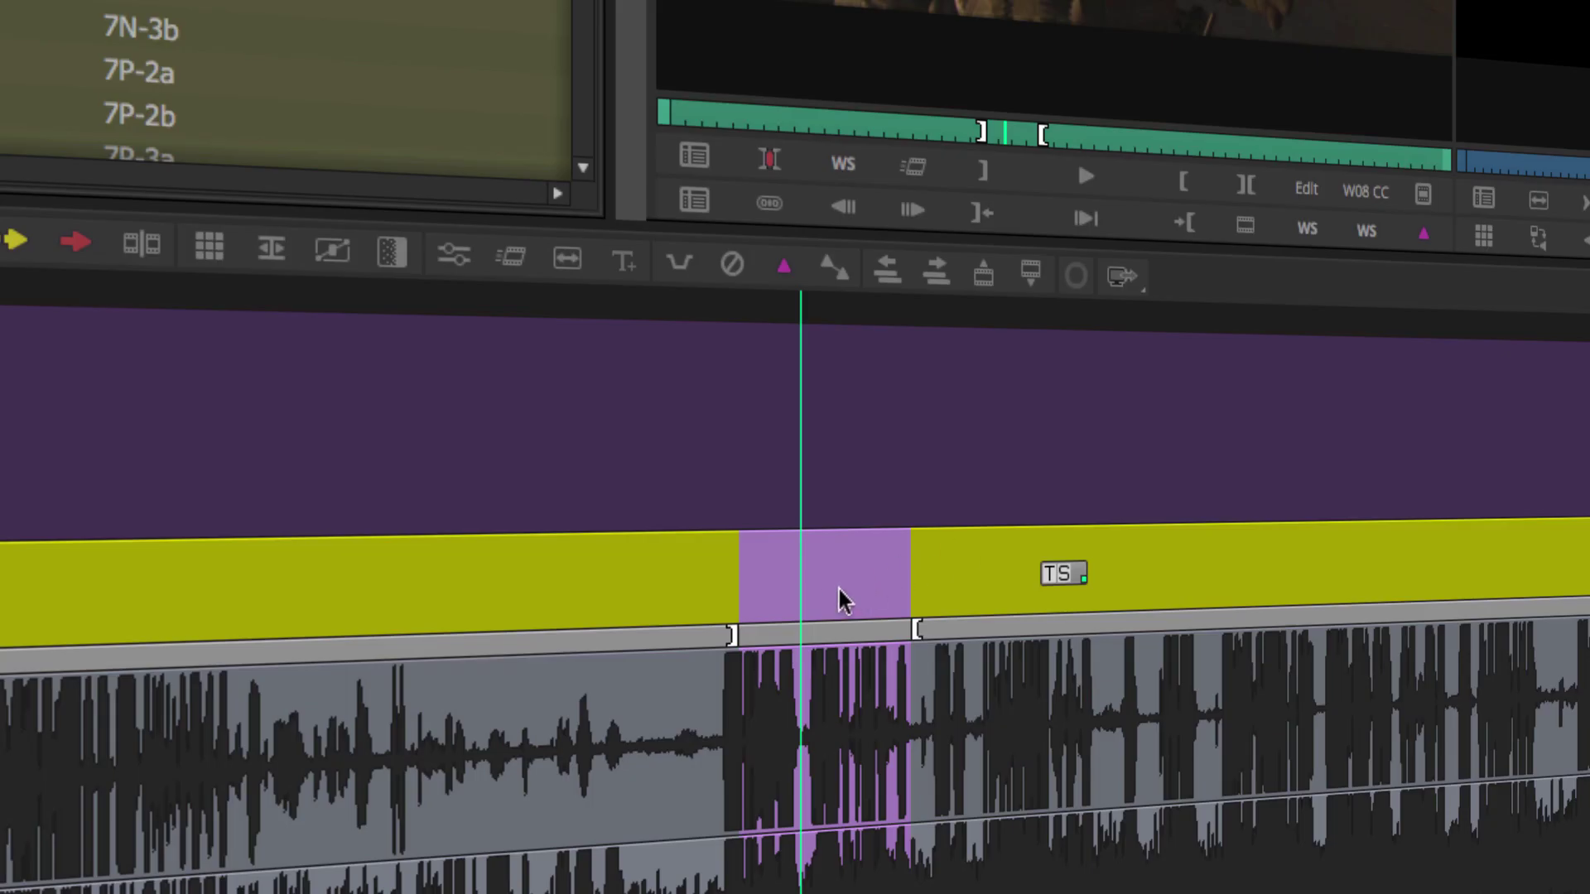
drag(797, 626, 831, 633)
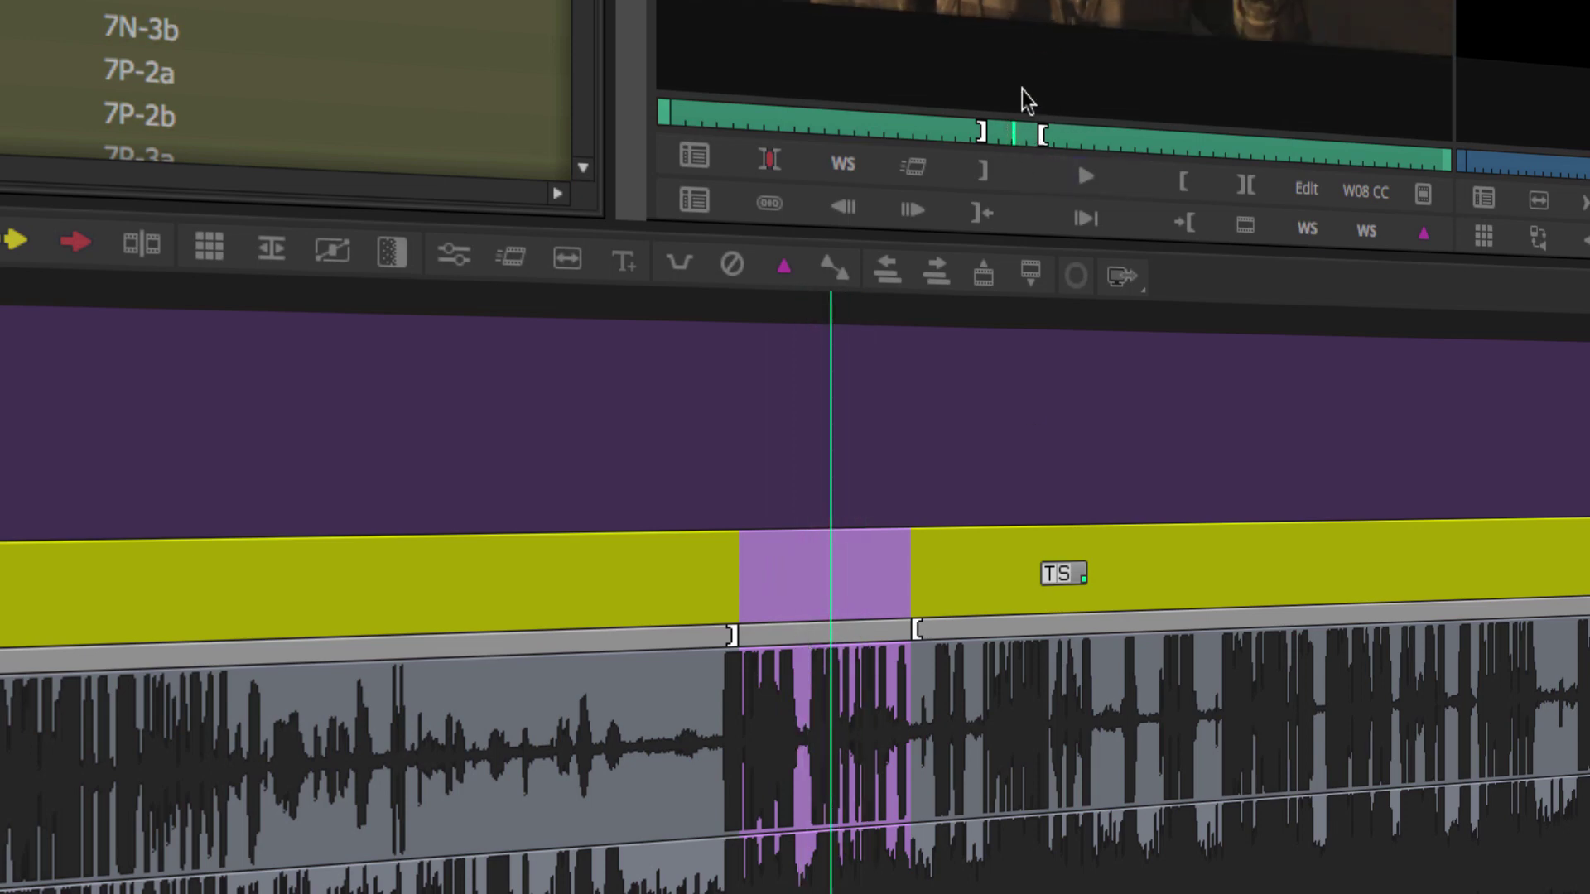
drag(1017, 134, 1005, 144)
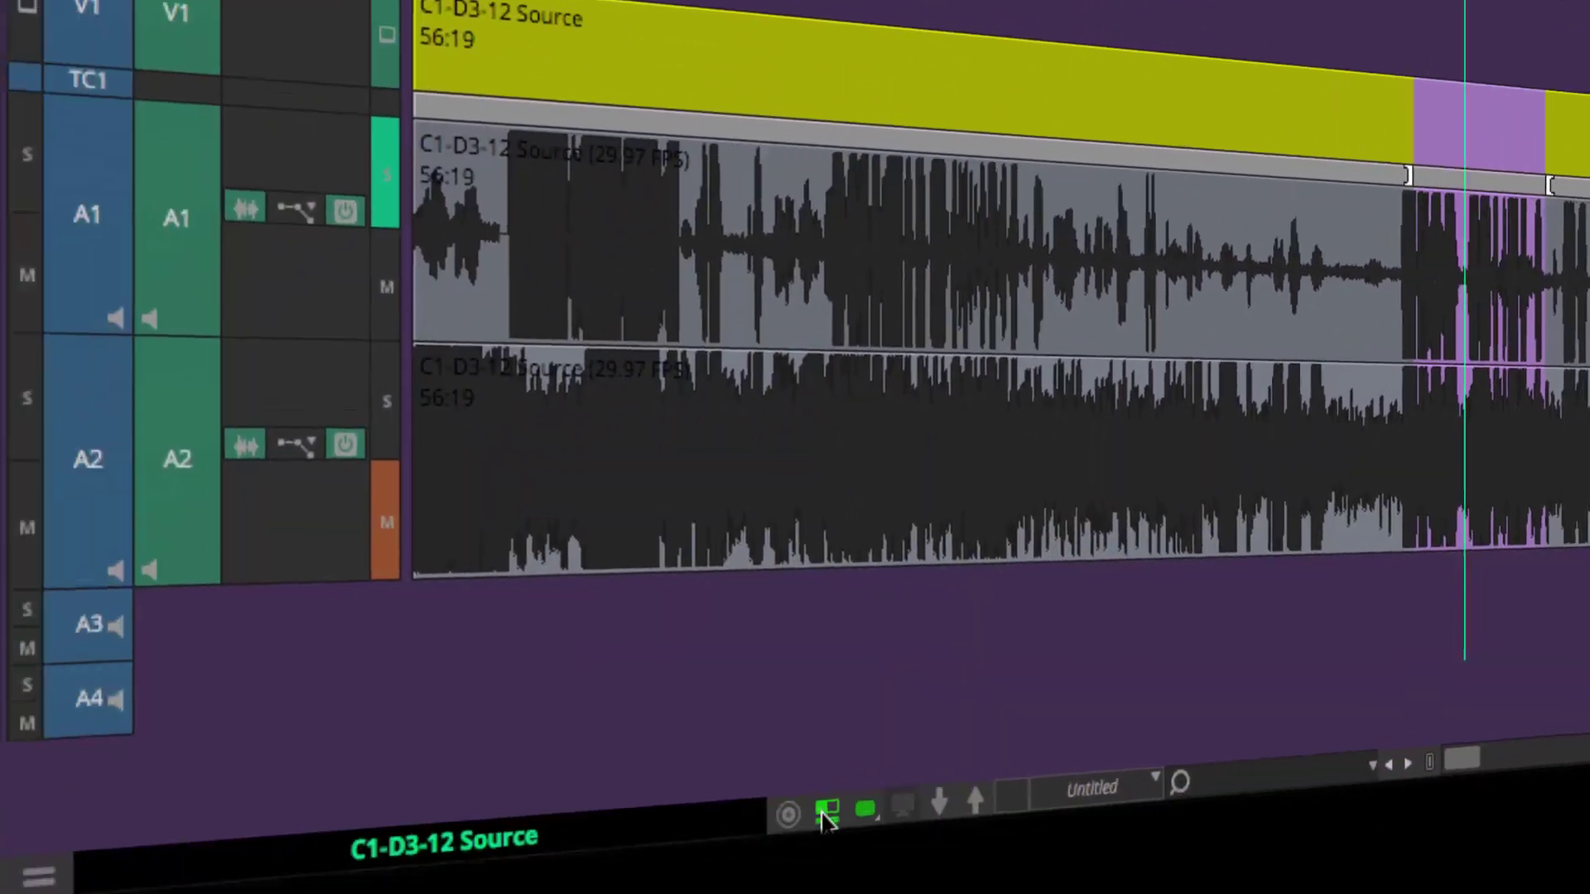
Switch the timeline back to the SPLICE IS NICE copy sequence and scrub through it
click(822, 814)
drag(904, 515, 953, 519)
mouse_move(1549, 177)
mouse_down()
mouse_move(1511, 180)
mouse_move(1537, 182)
mouse_up()
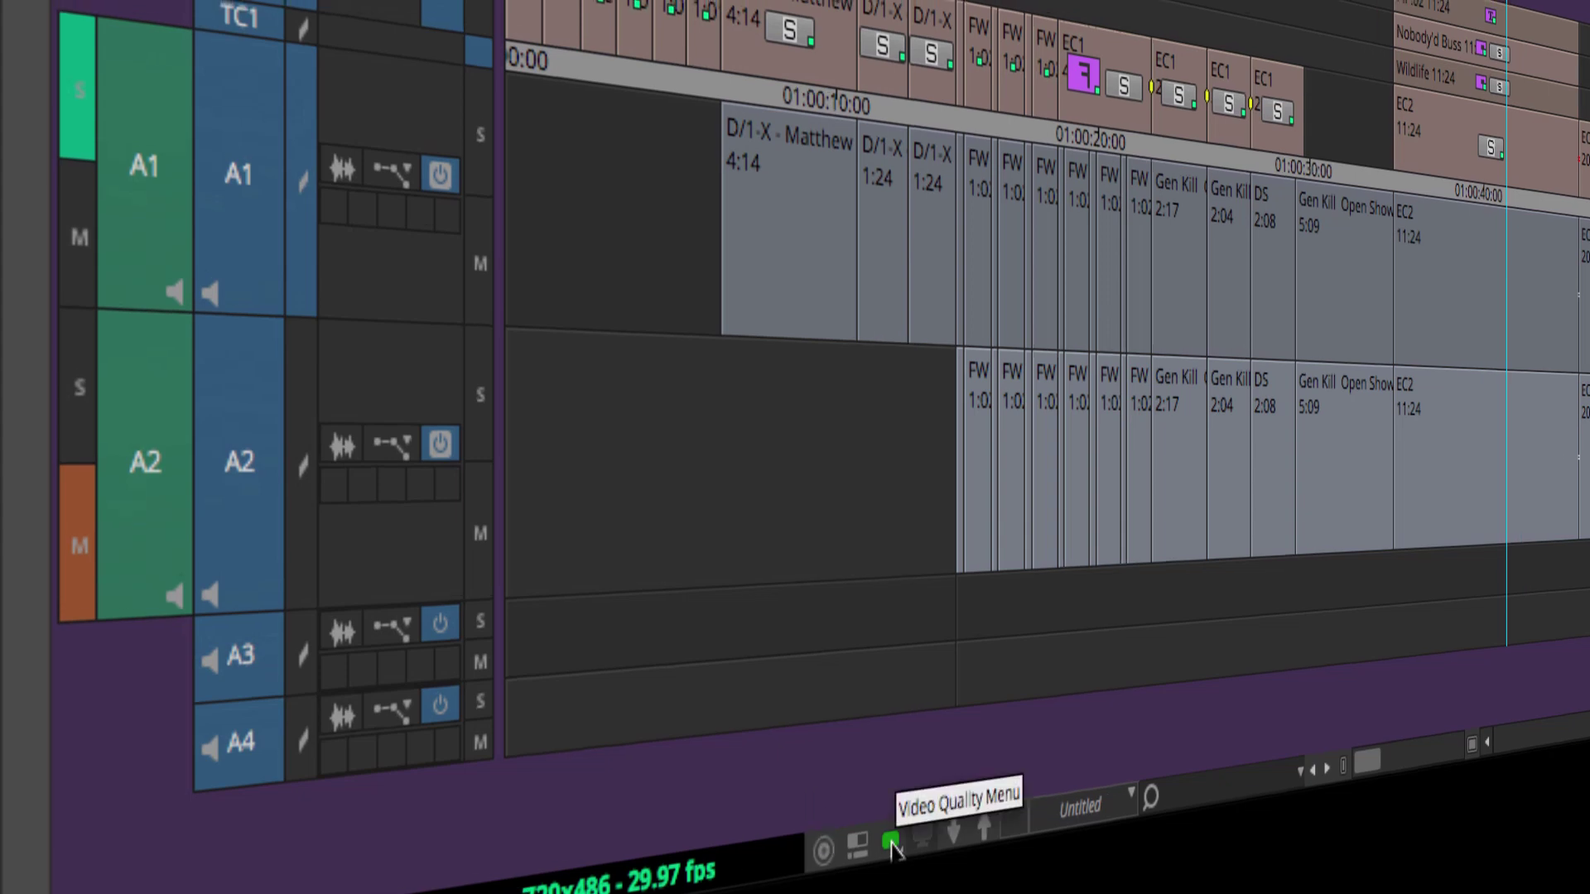
Display the C1-D3-12 Source tracks in the timeline again and scrub the waveforms just before the IN mark
click(857, 839)
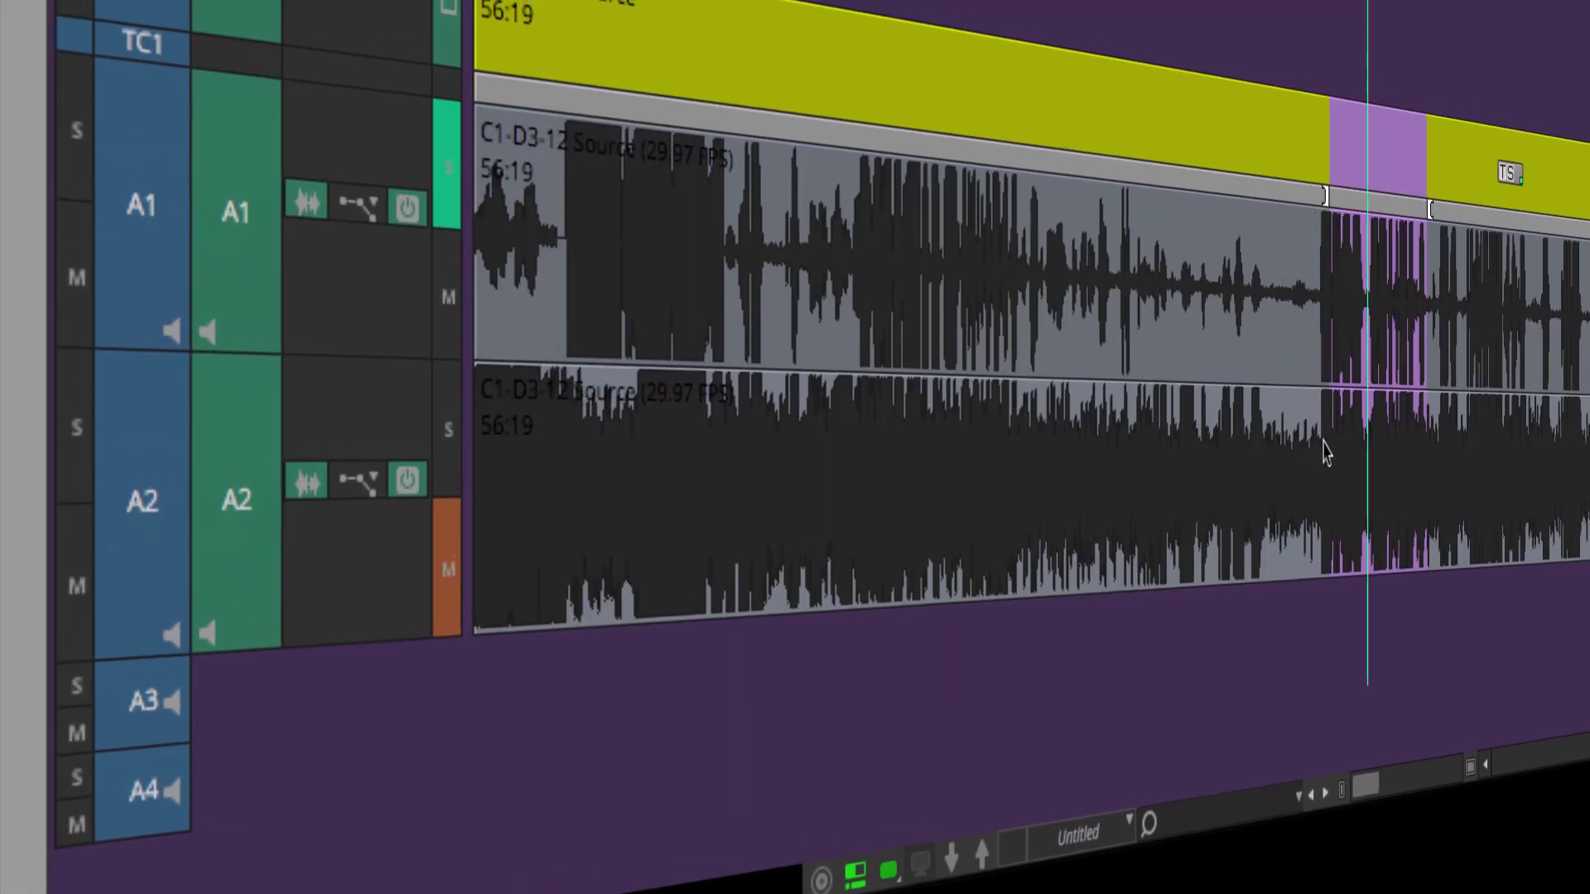
click(1303, 404)
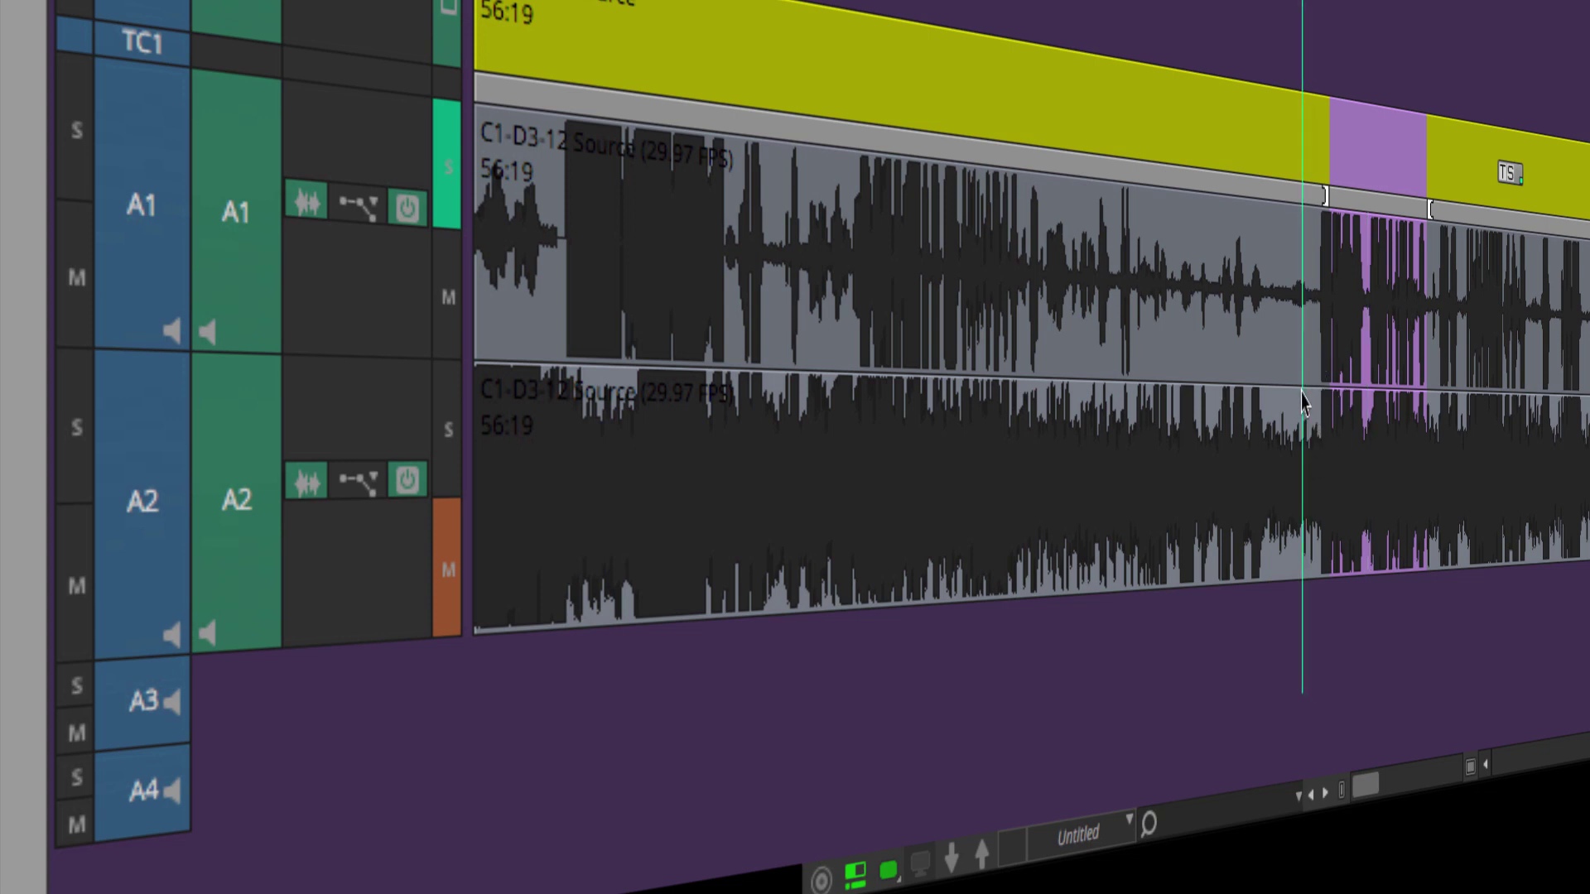
drag(1299, 474, 1273, 449)
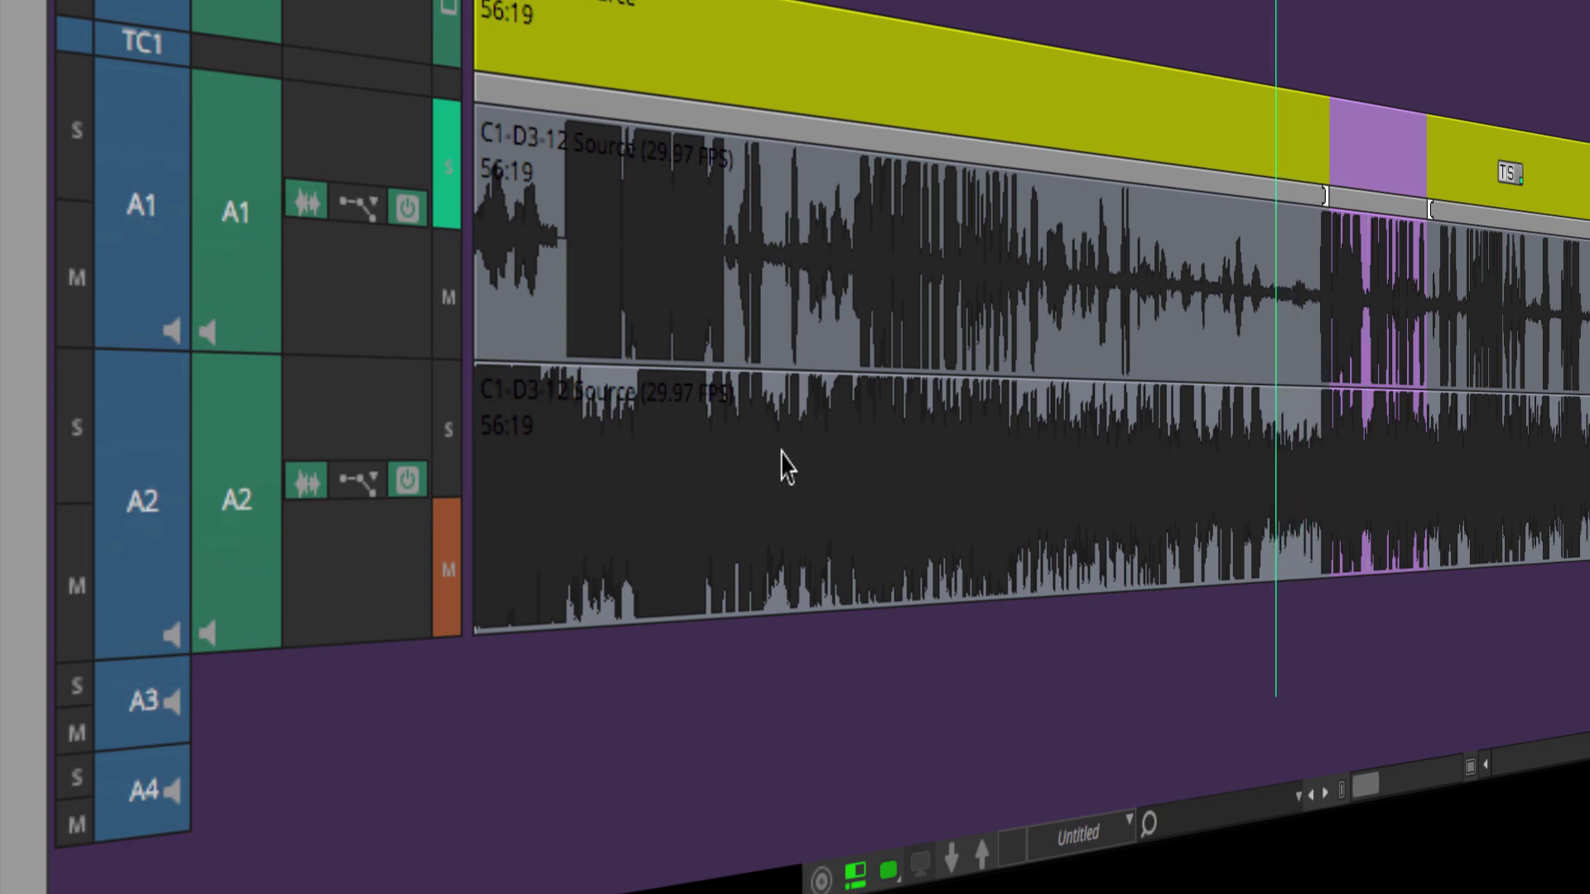
Solo source track A2 and toggle the mute of source track A1 for monitoring
click(444, 443)
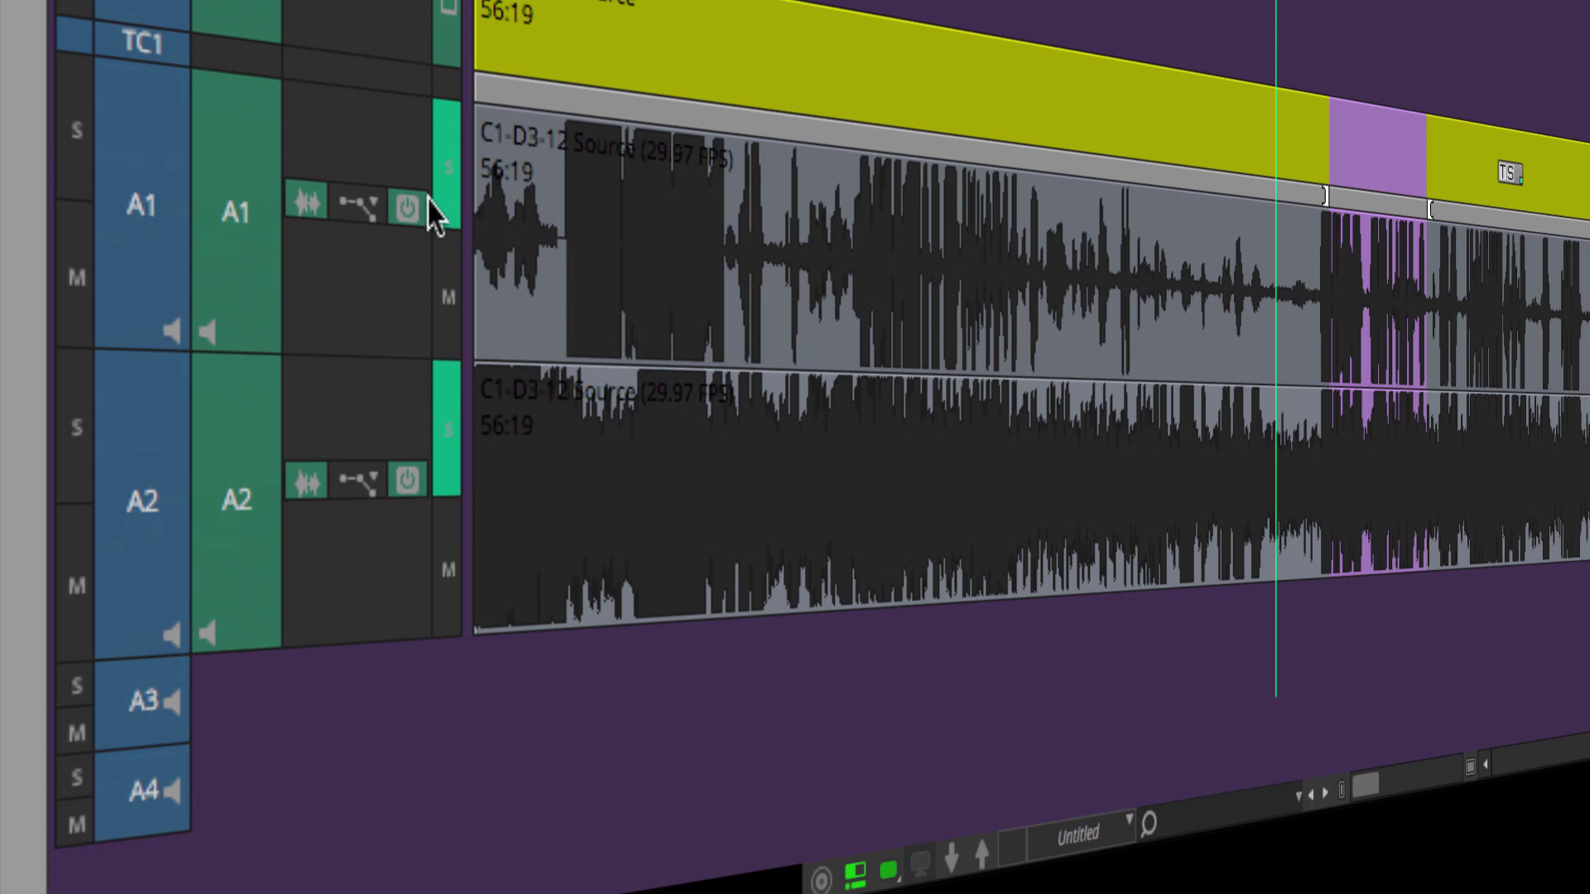
click(448, 295)
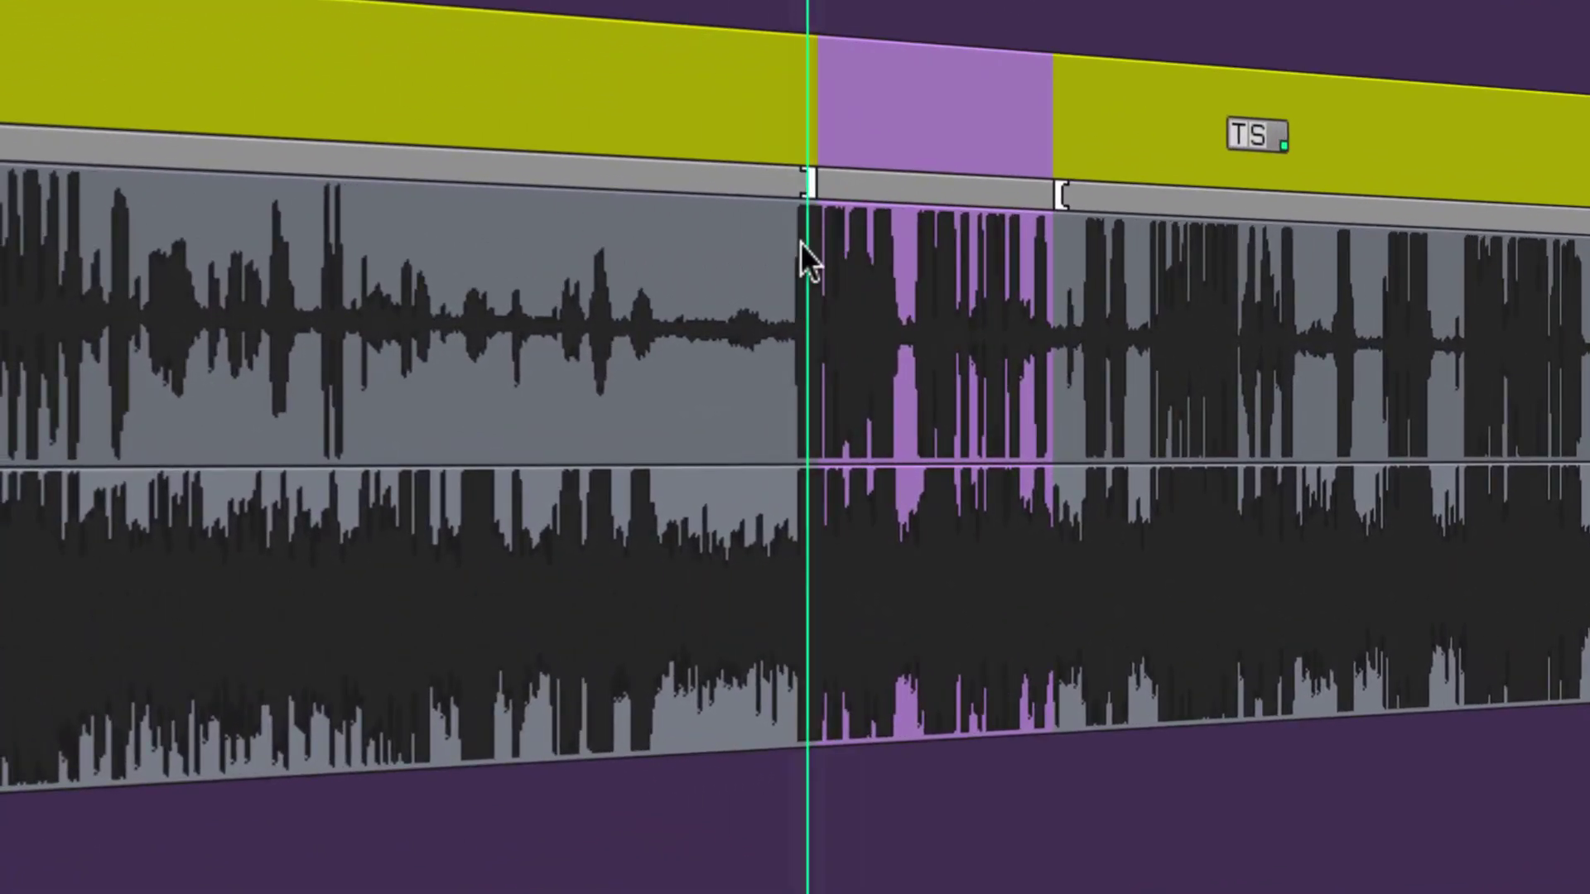
Move the source clip's IN mark to just before the marked burst in the A1 waveform and scrub to the OUT mark
drag(800, 242, 783, 246)
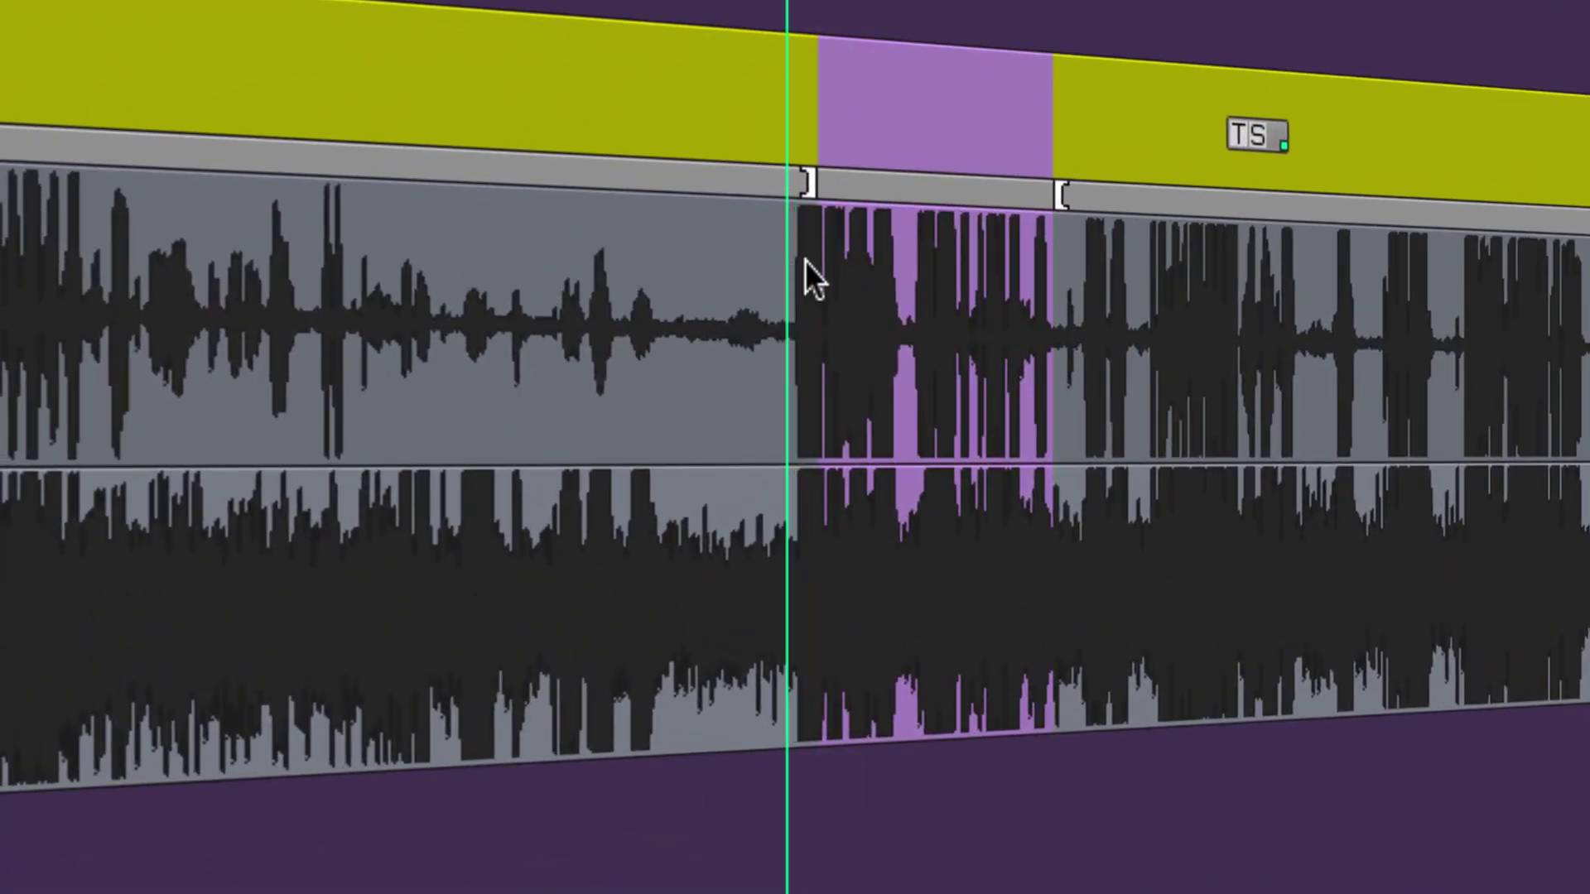
key(i)
drag(805, 260, 1011, 278)
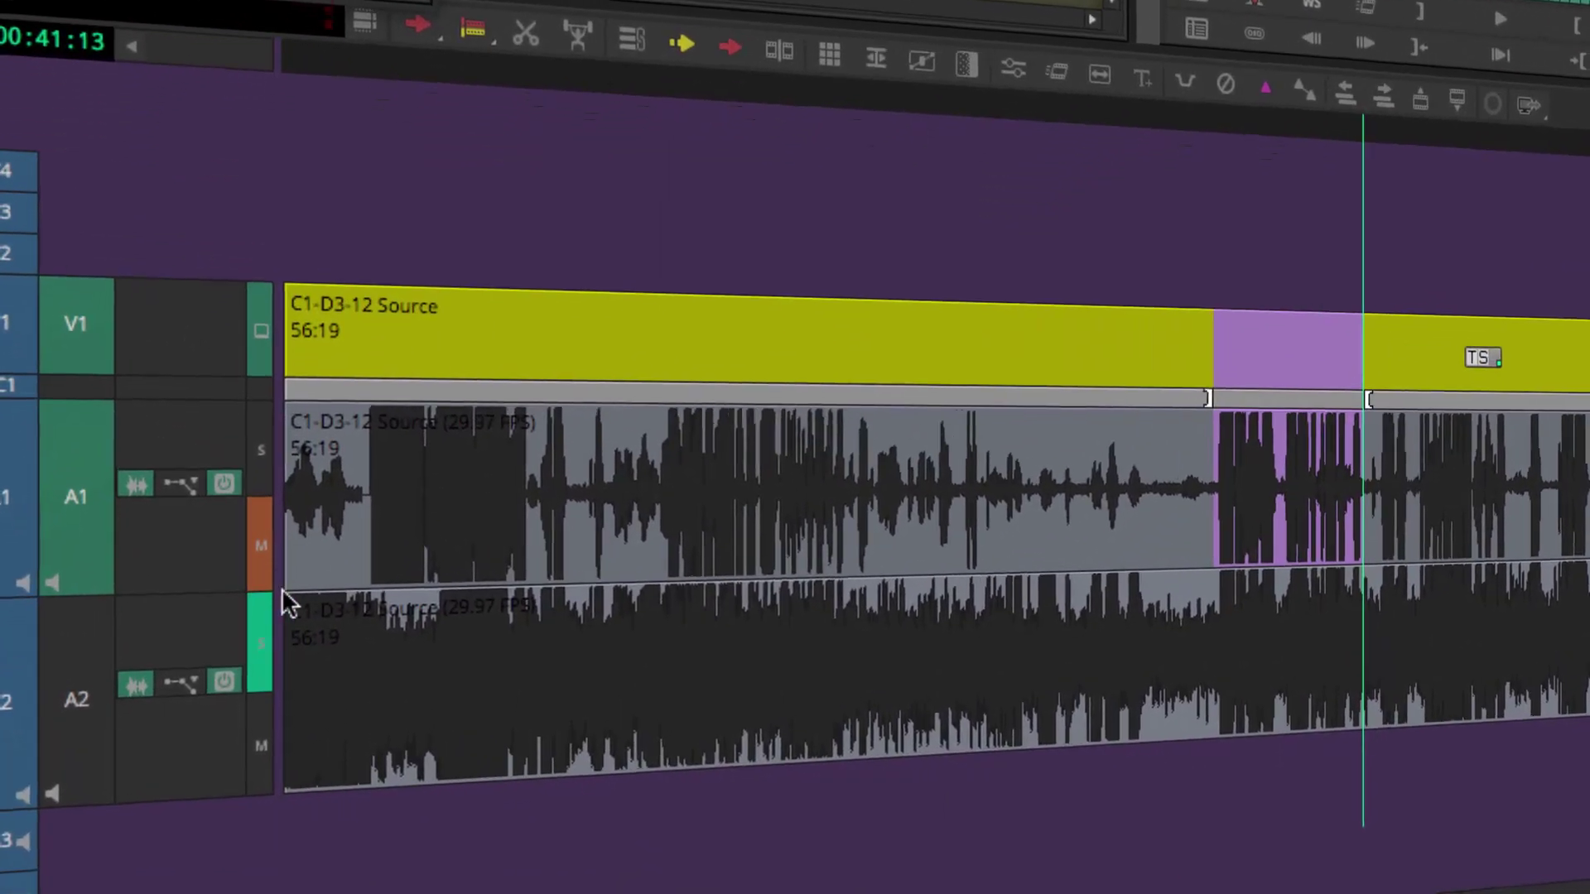
Unsolo source track A2, unmute A1 and toggle the video monitoring of V1 on and off
click(254, 627)
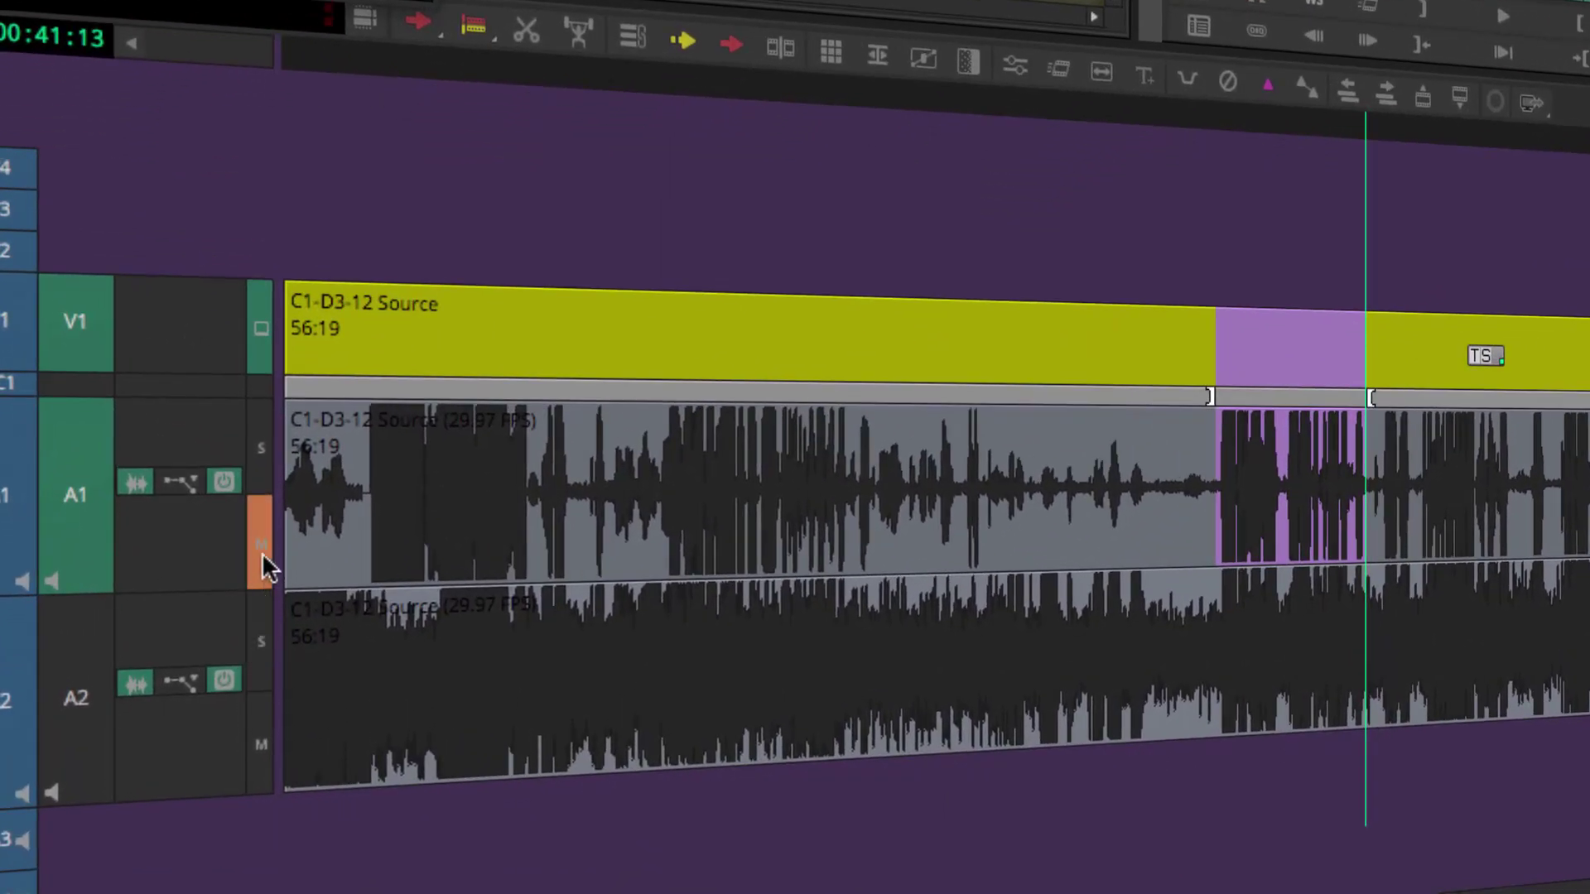
click(261, 550)
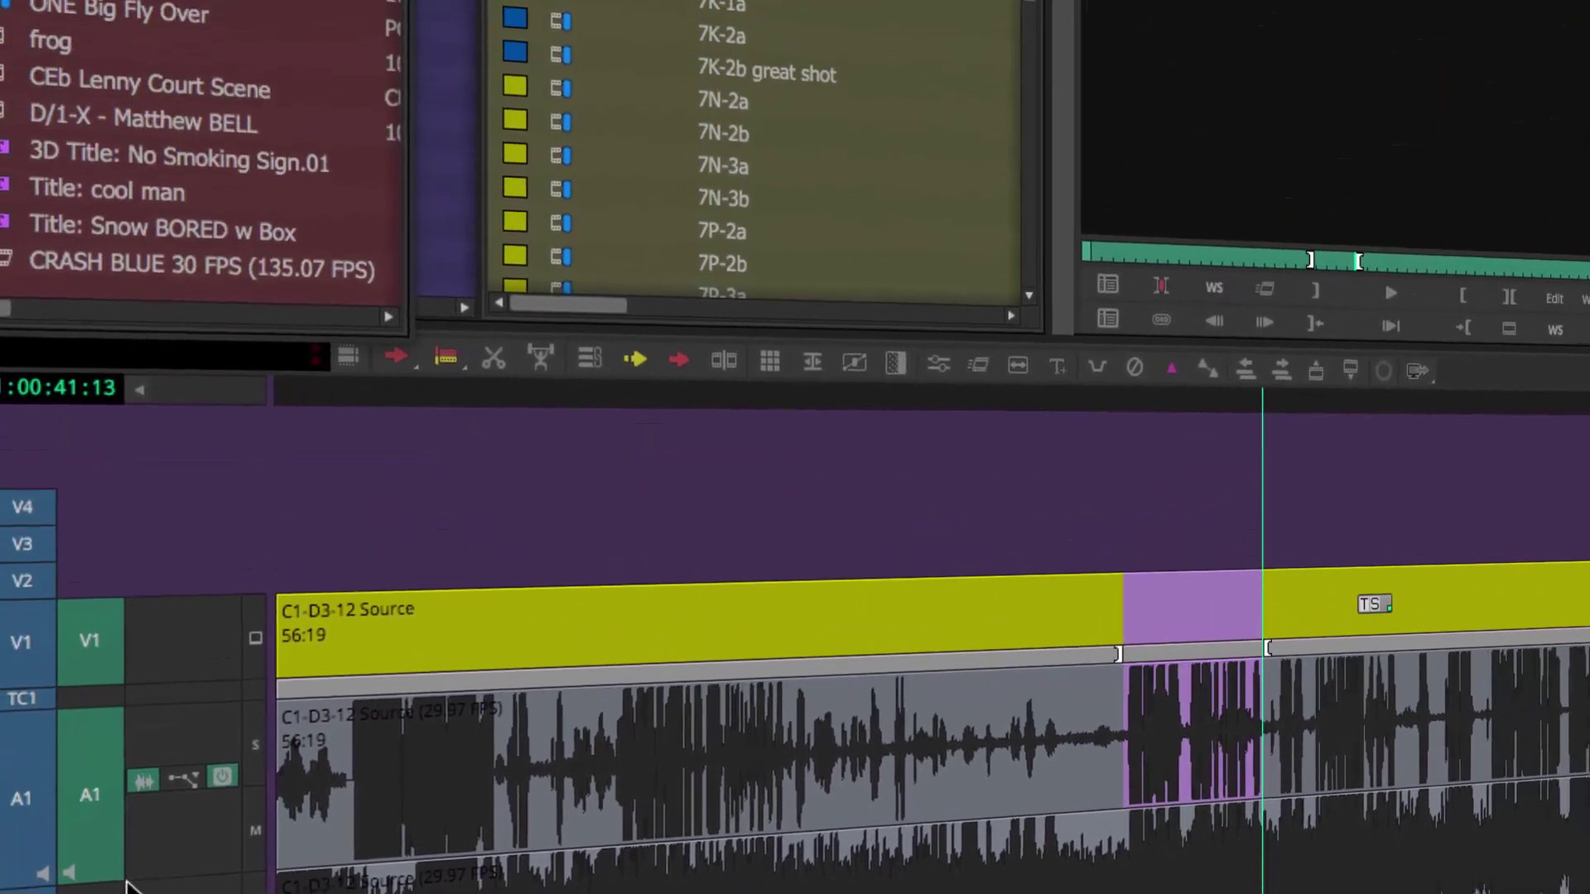
click(256, 650)
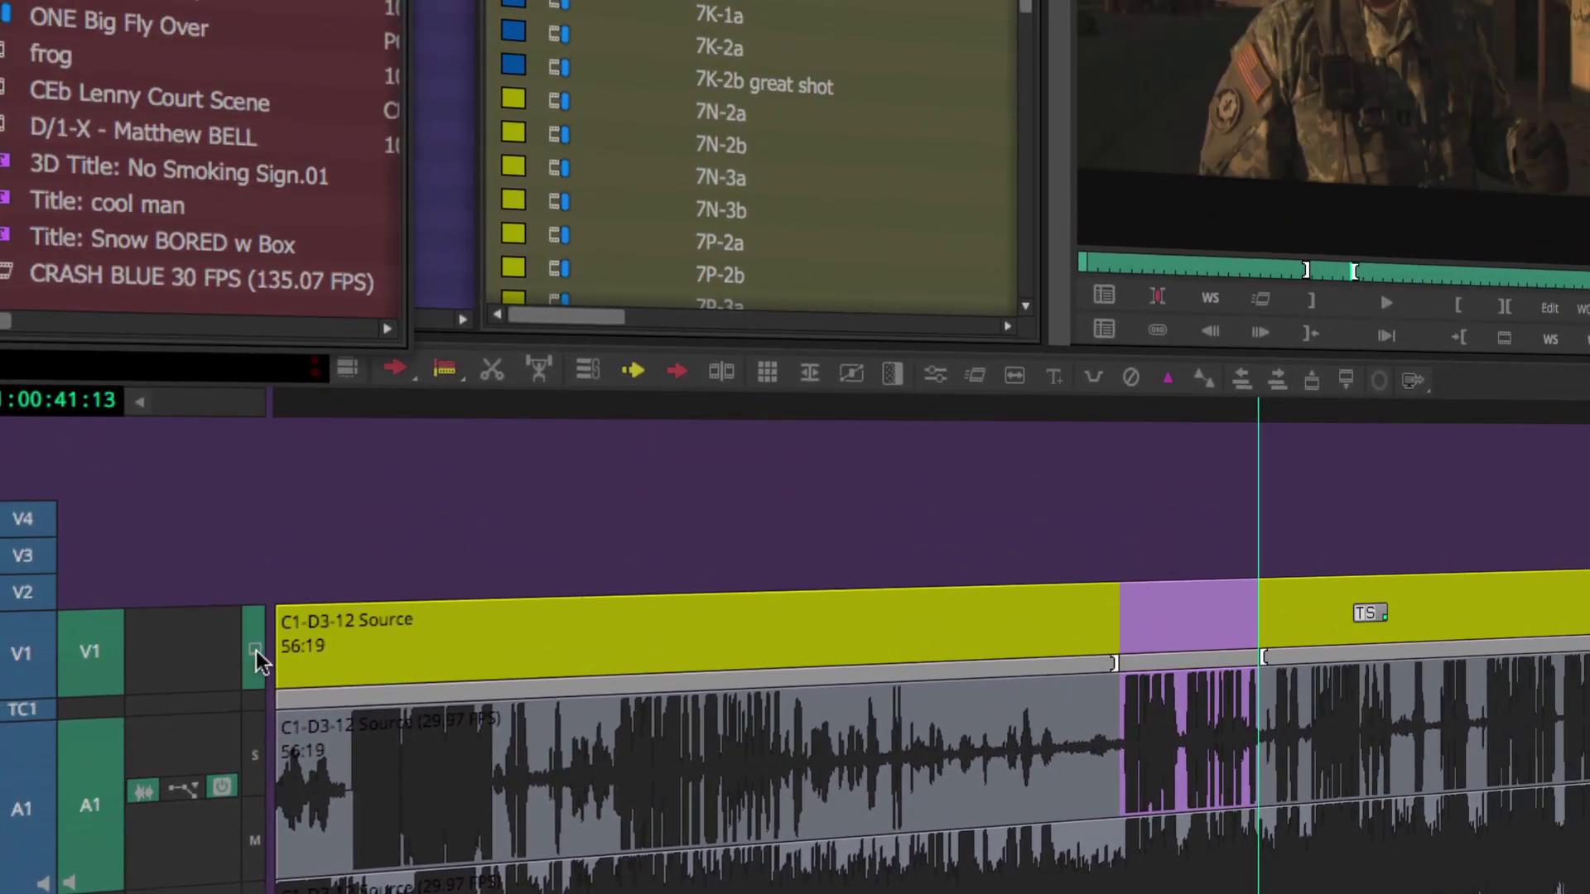
click(256, 650)
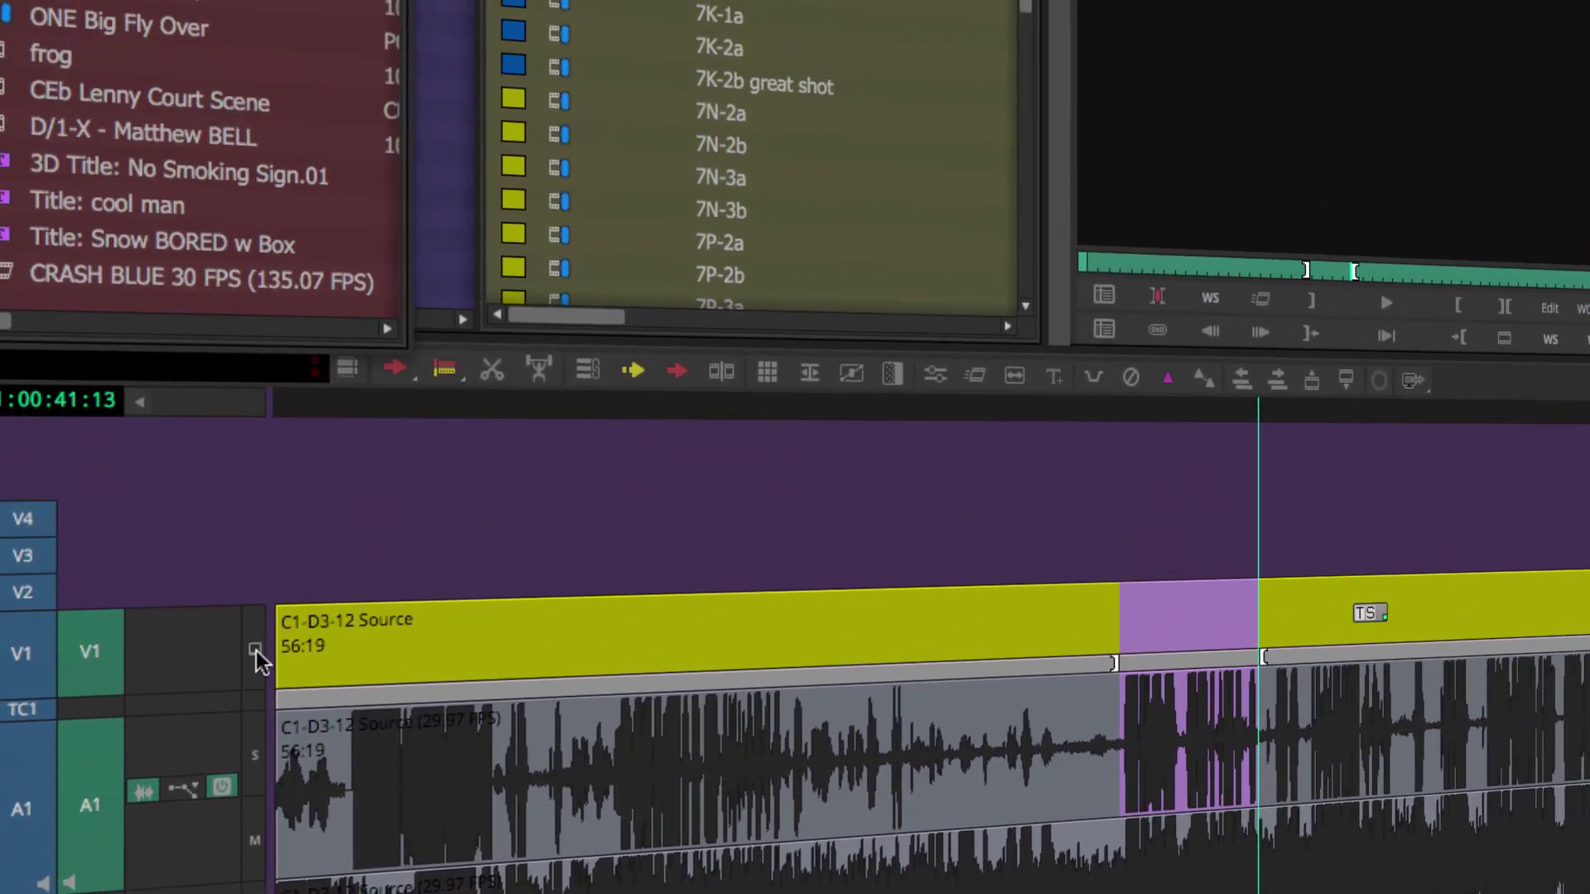
Toggle source tracks V1 and A1 out of the marked selection and back, and enable A2 so all three are selected
click(88, 652)
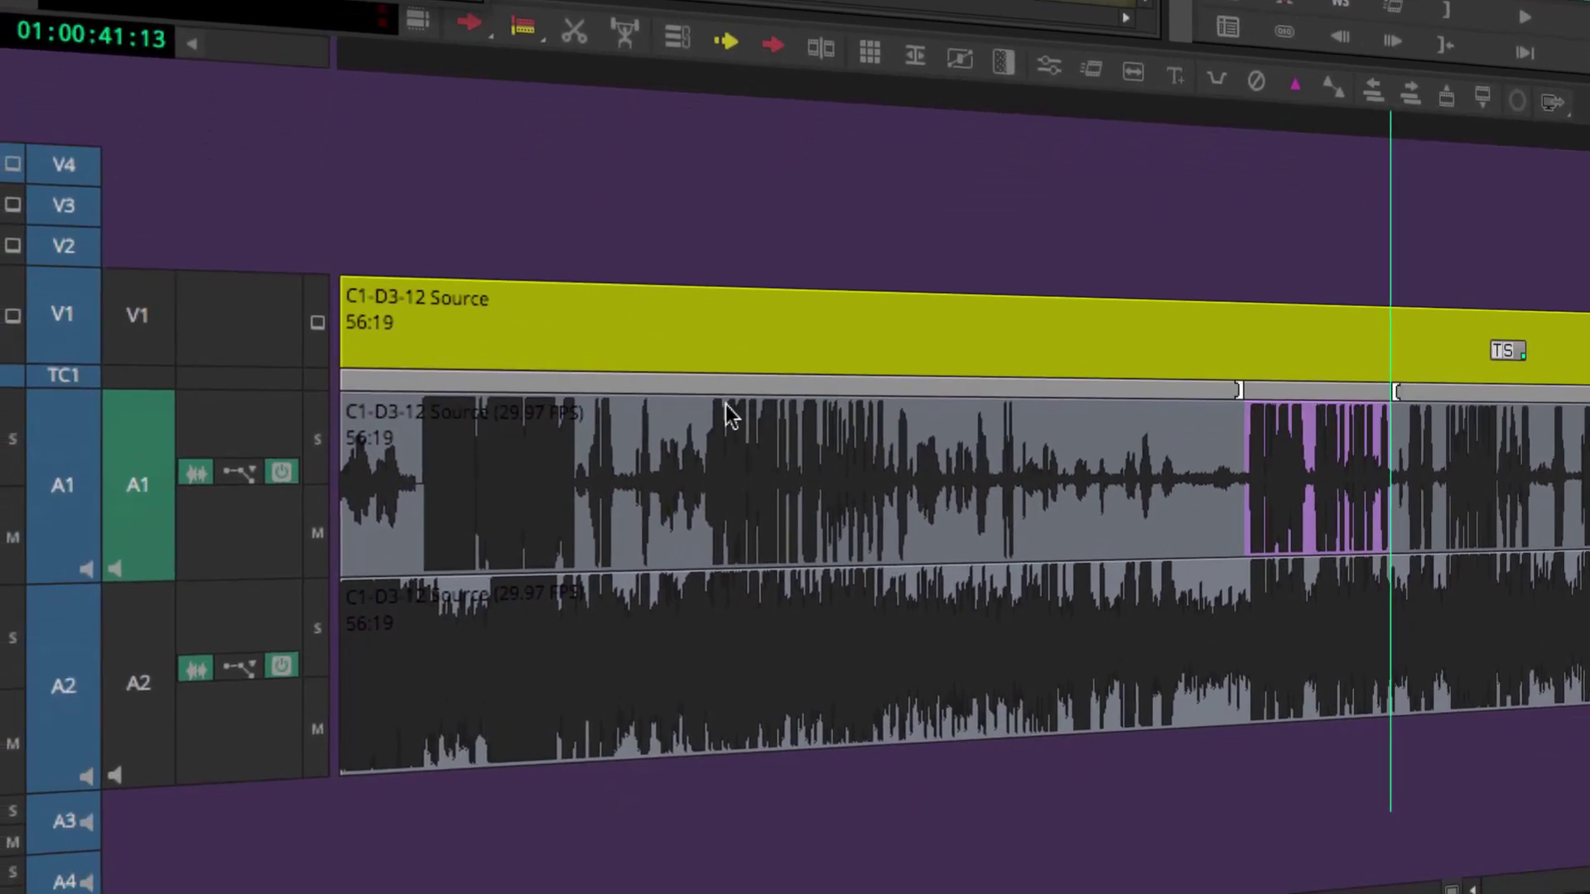
click(139, 327)
click(139, 687)
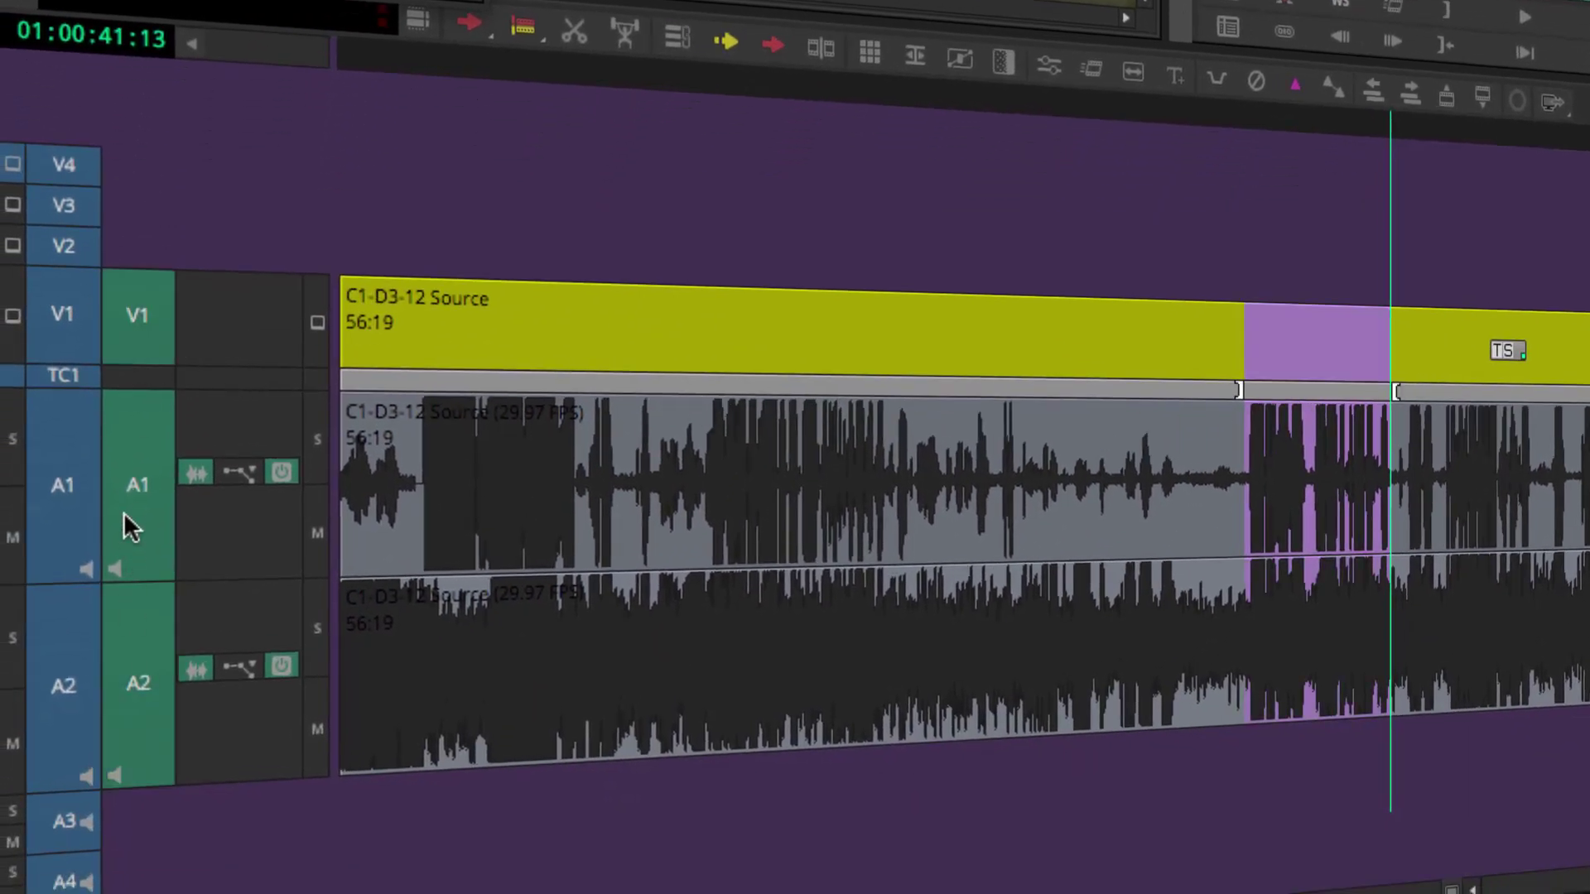
click(126, 518)
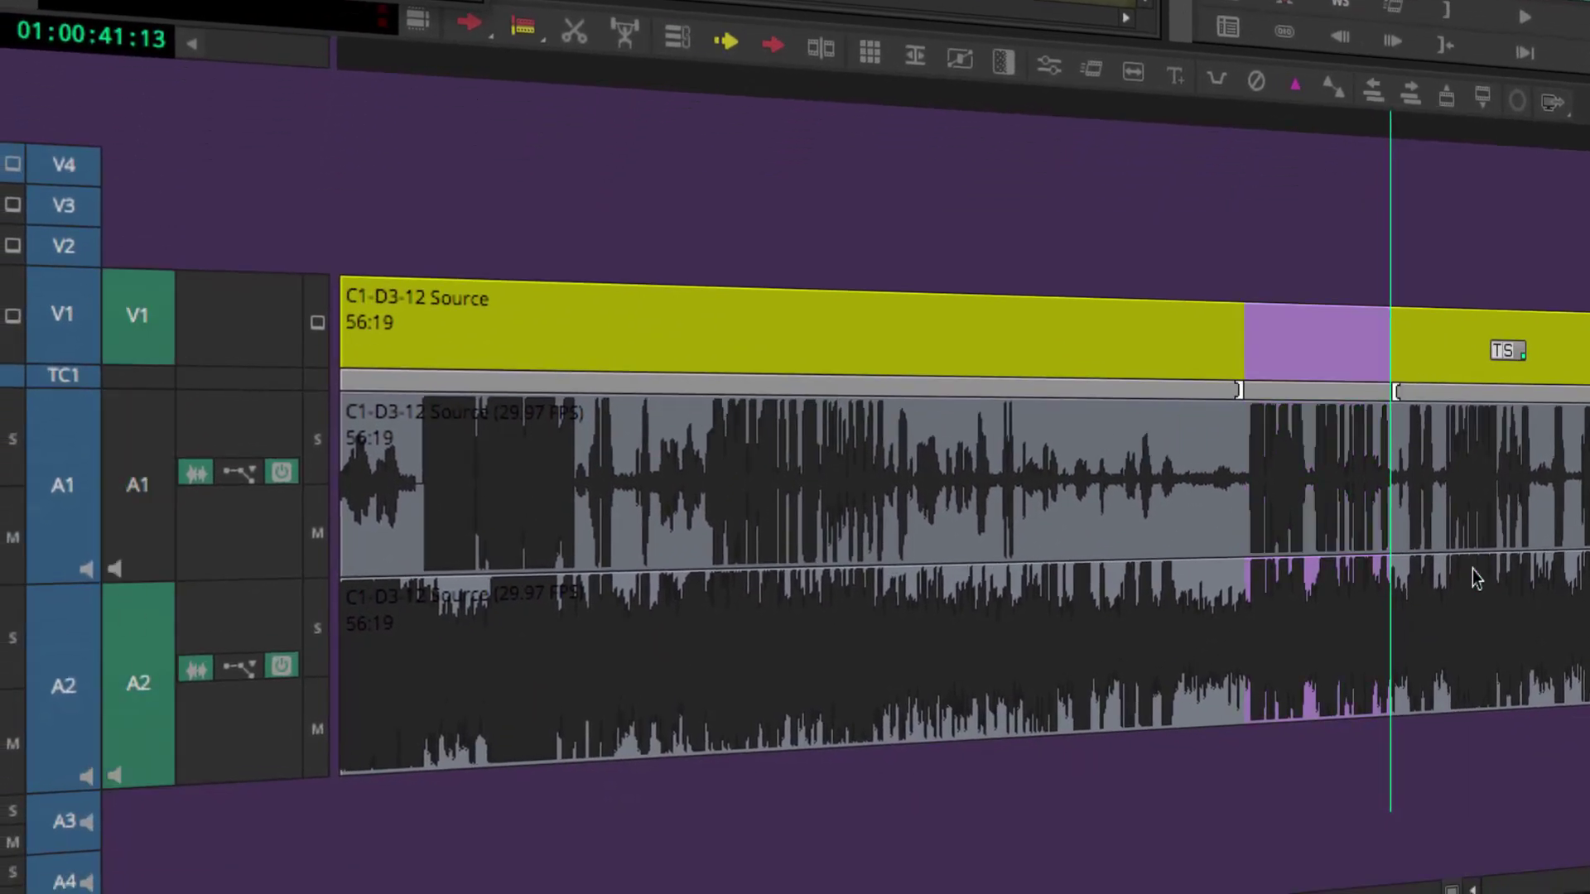
click(137, 487)
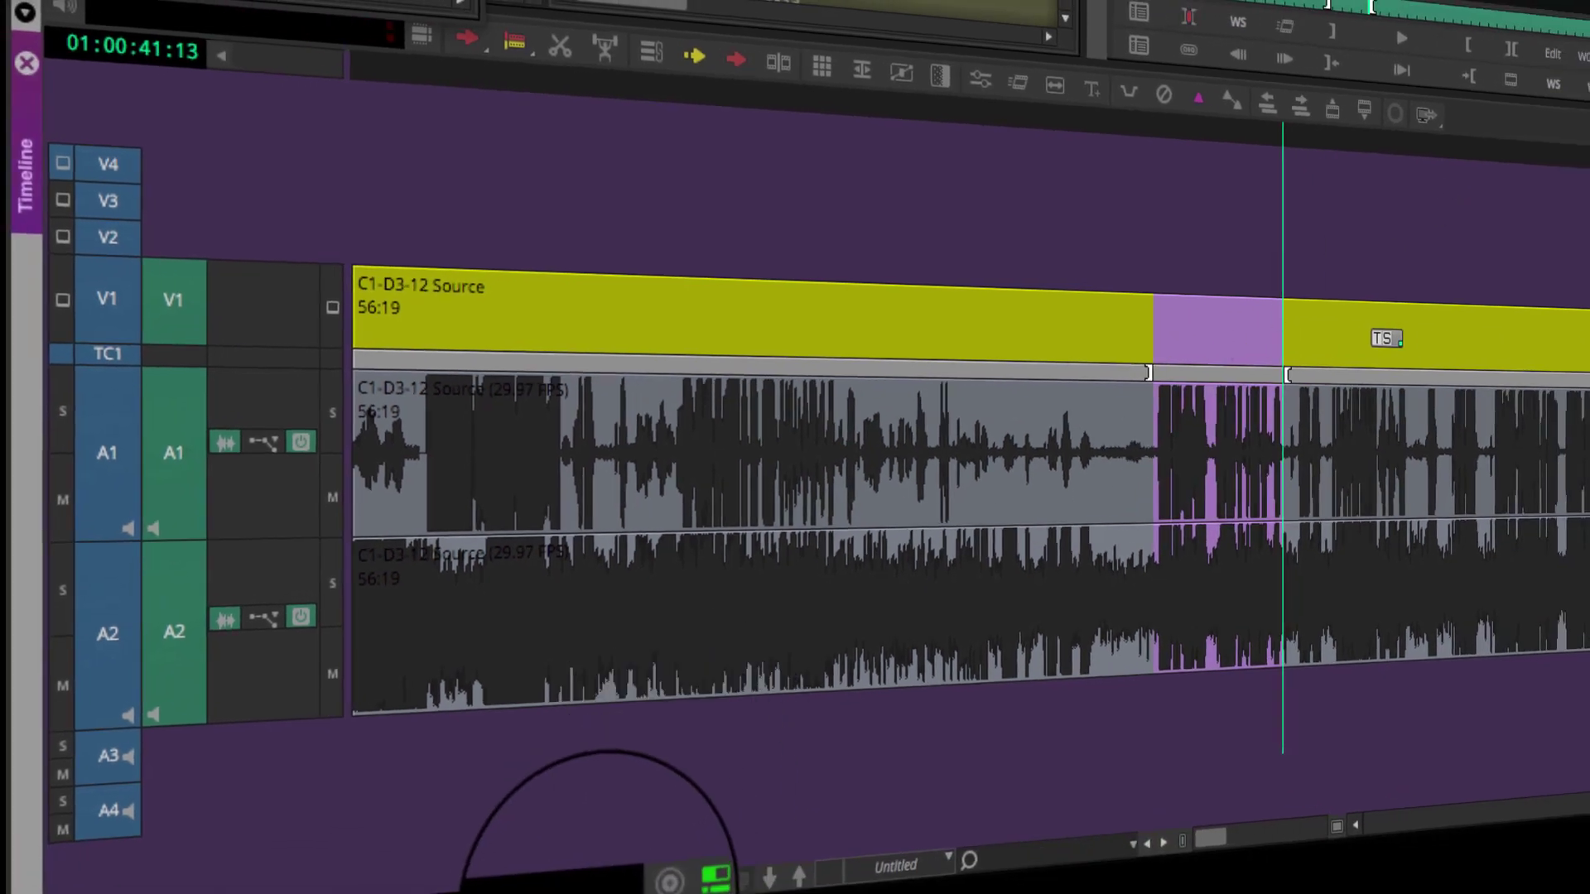
Return the timeline to the sequence and create a subclip of the marked C1-D3-12 Source range in its bin
click(679, 884)
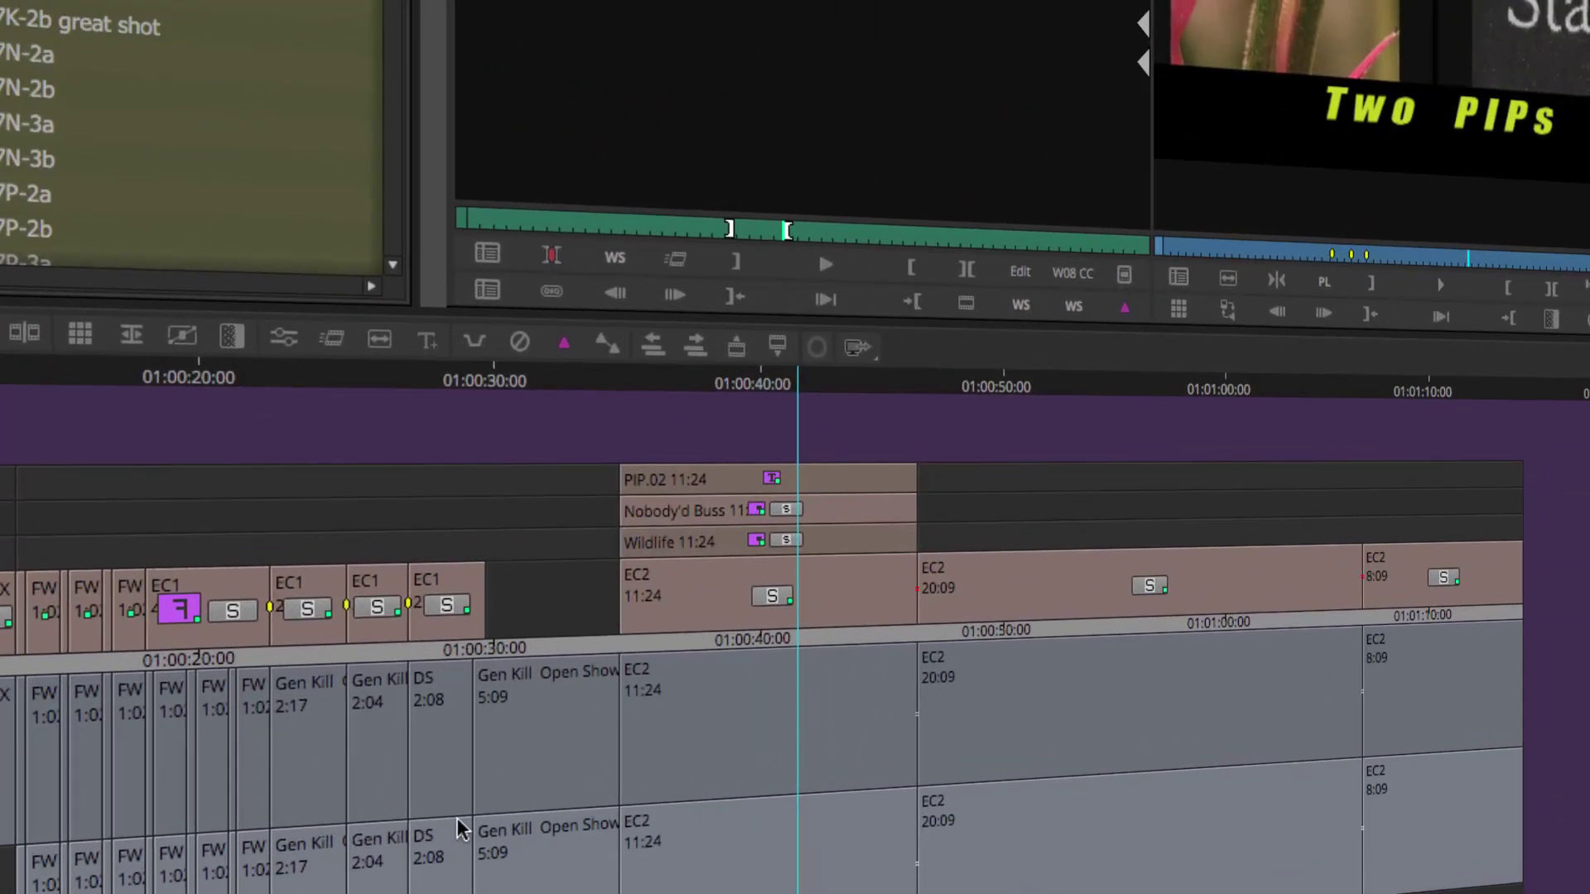
click(1368, 69)
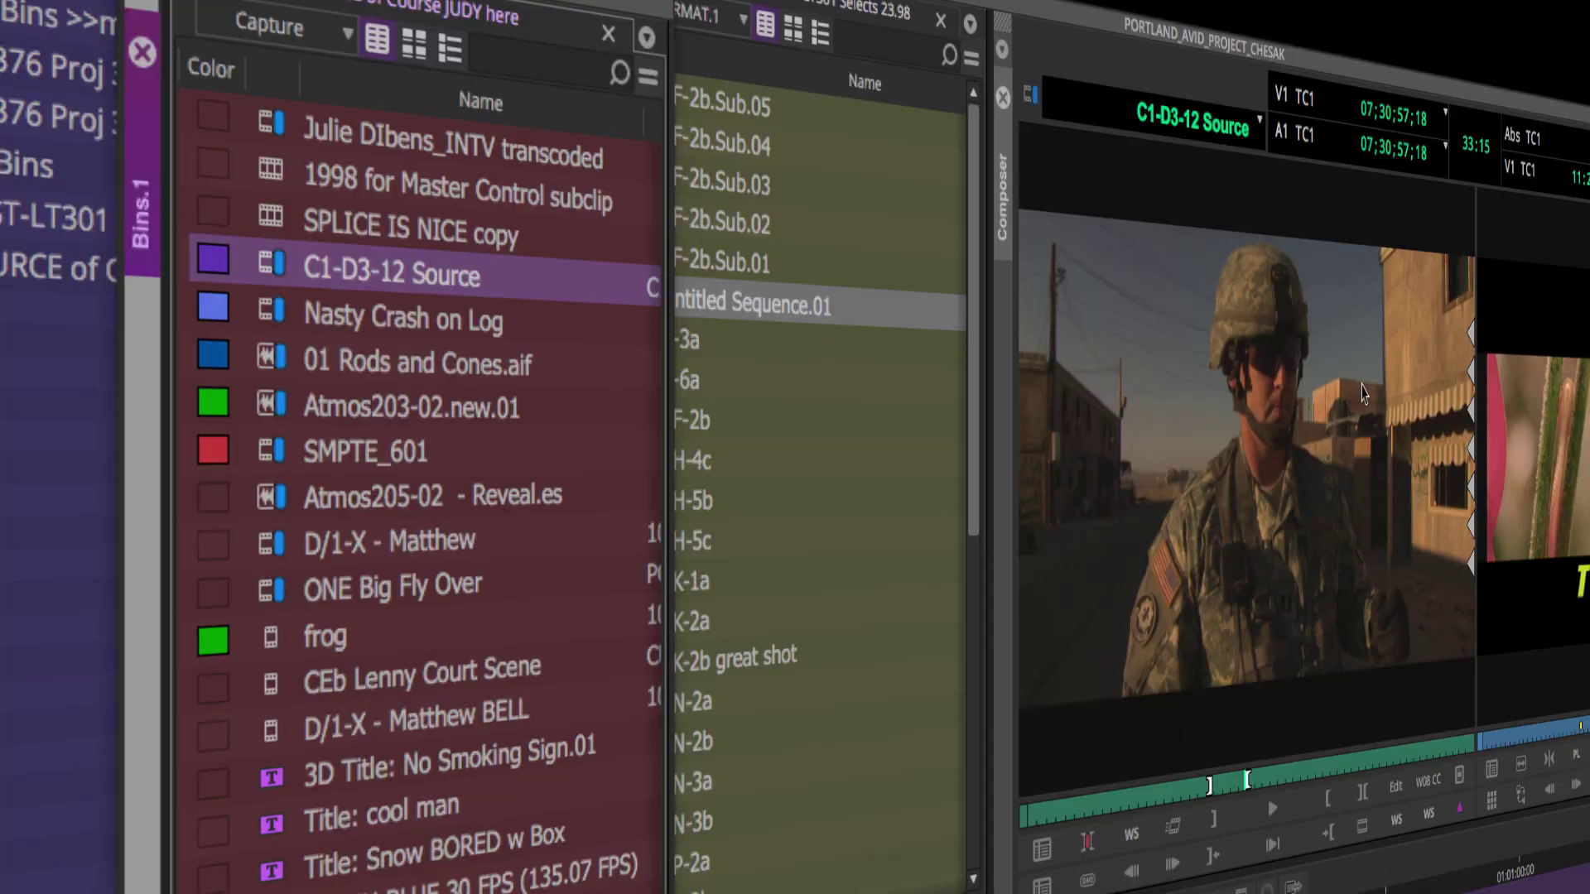
drag(1364, 394, 485, 203)
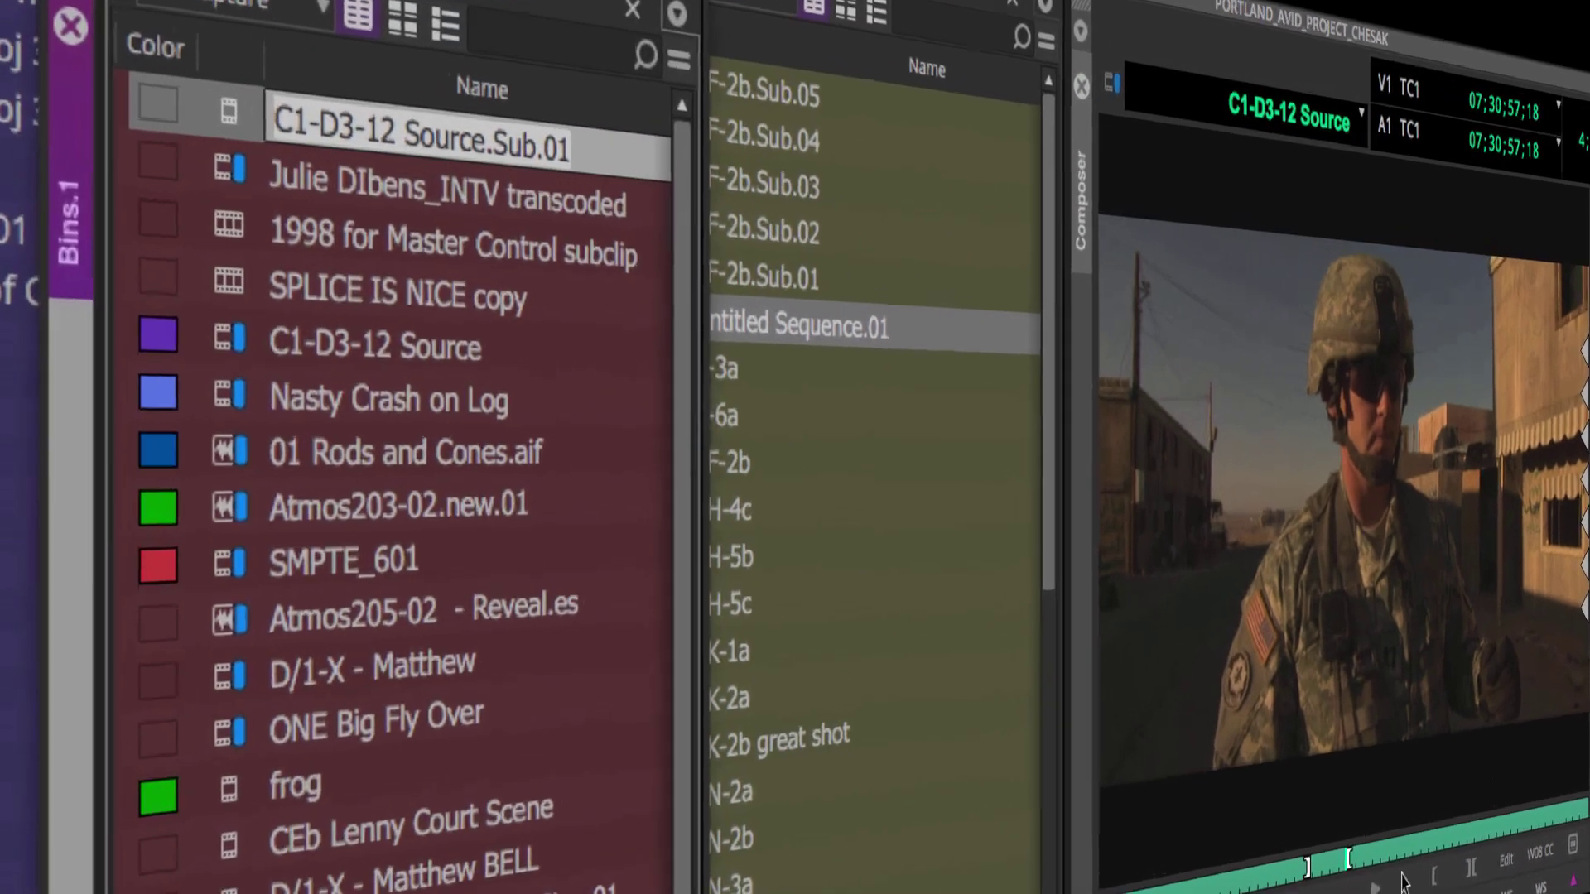
click(1292, 778)
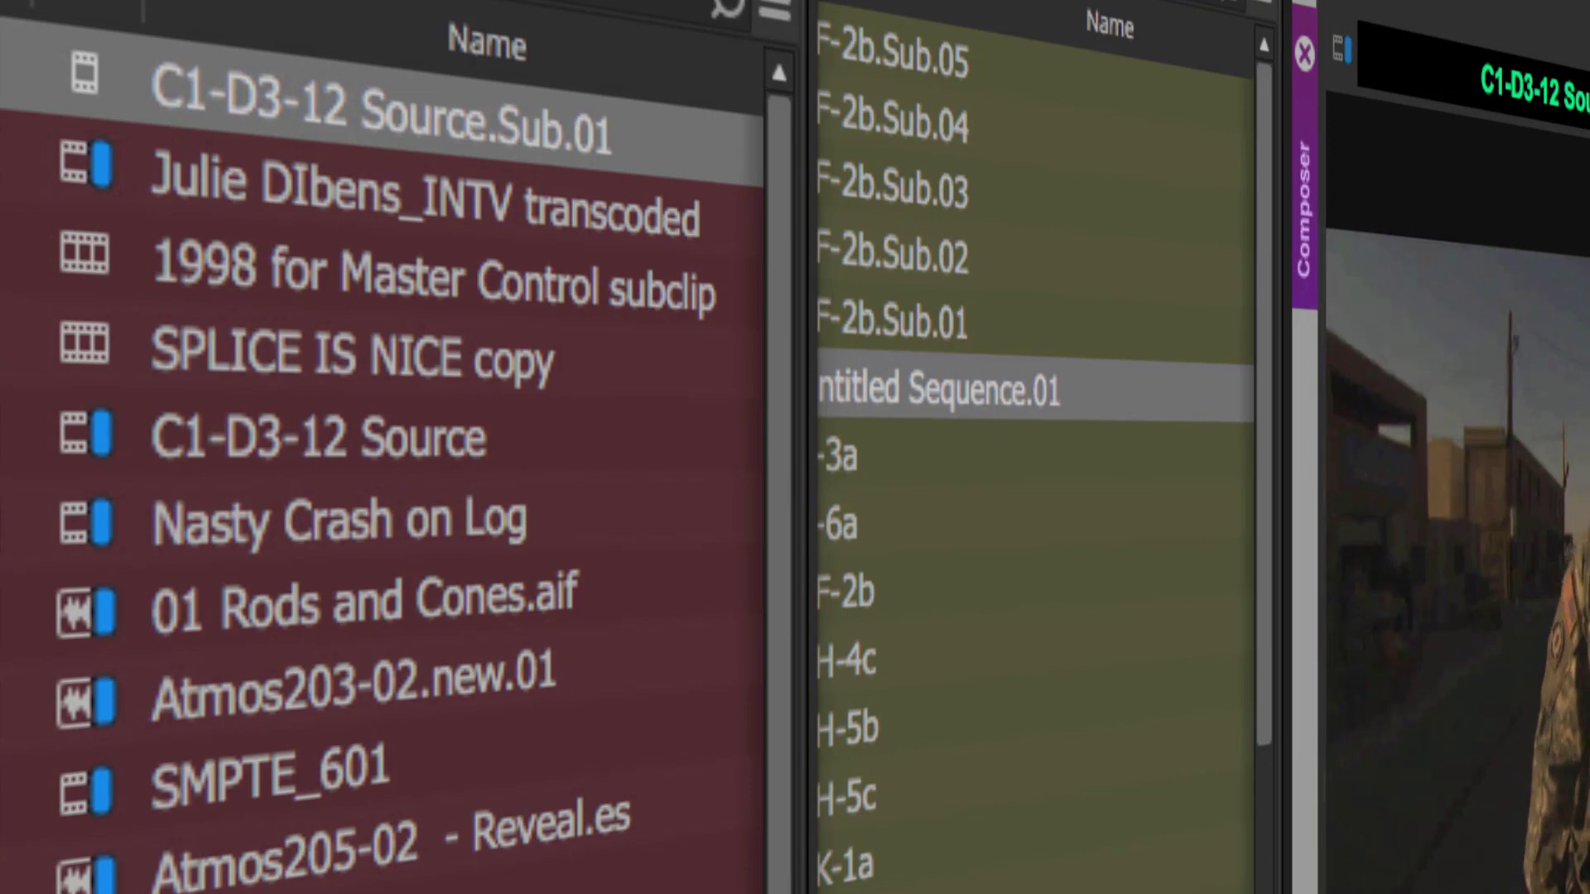
click(81, 61)
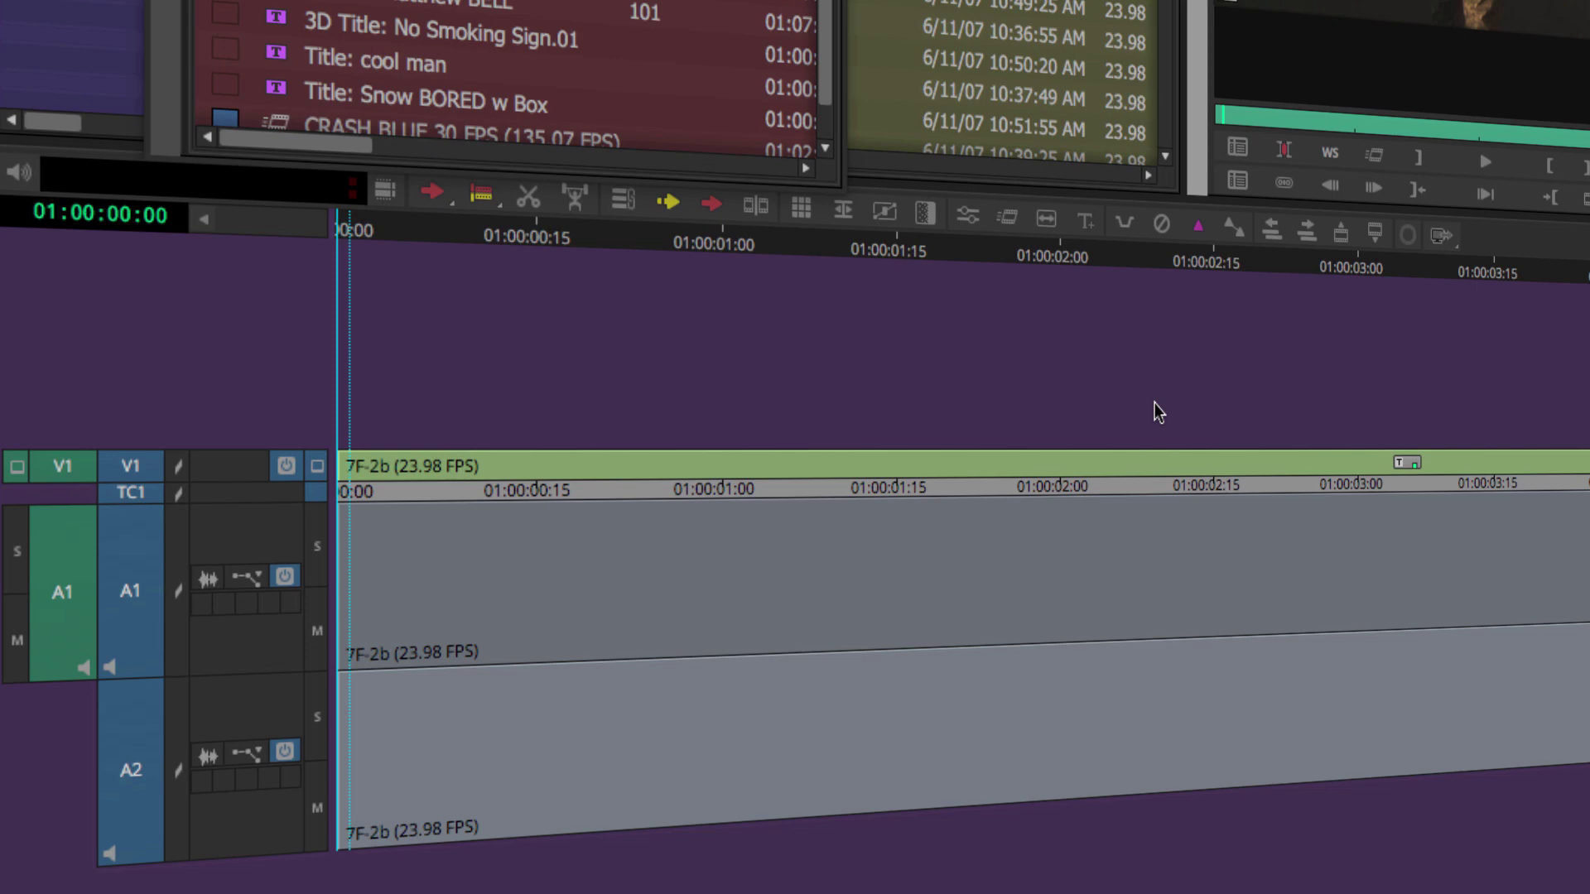
Splice C1-D3-12 Source.Sub.02 in ahead of 7F-2b in the sequence and add clip durations to the timeline's clip text
key(v)
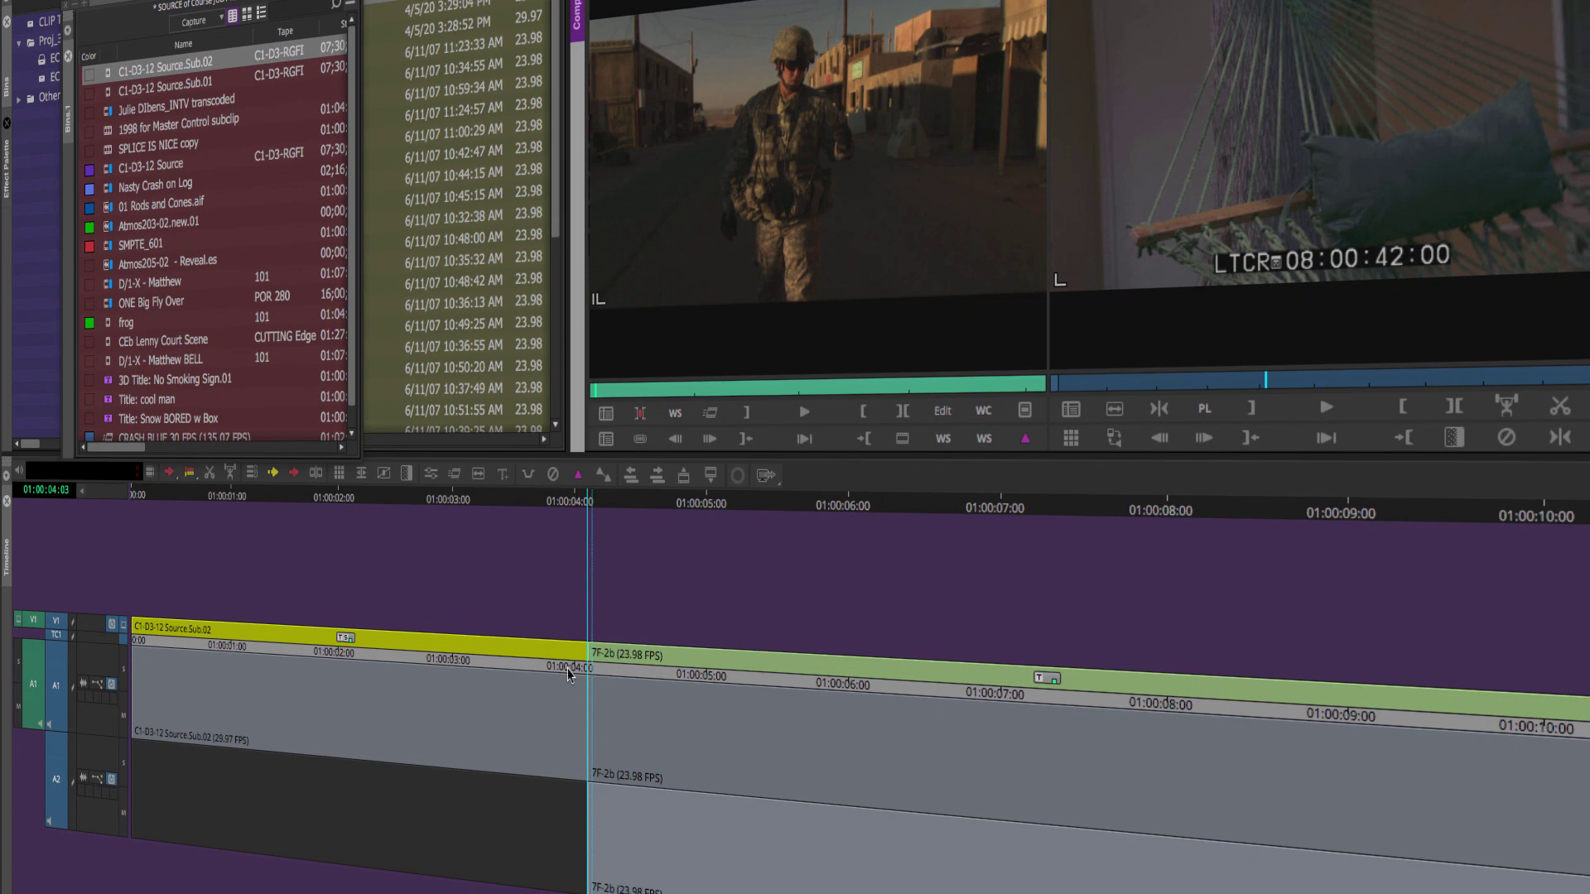
drag(565, 668, 411, 650)
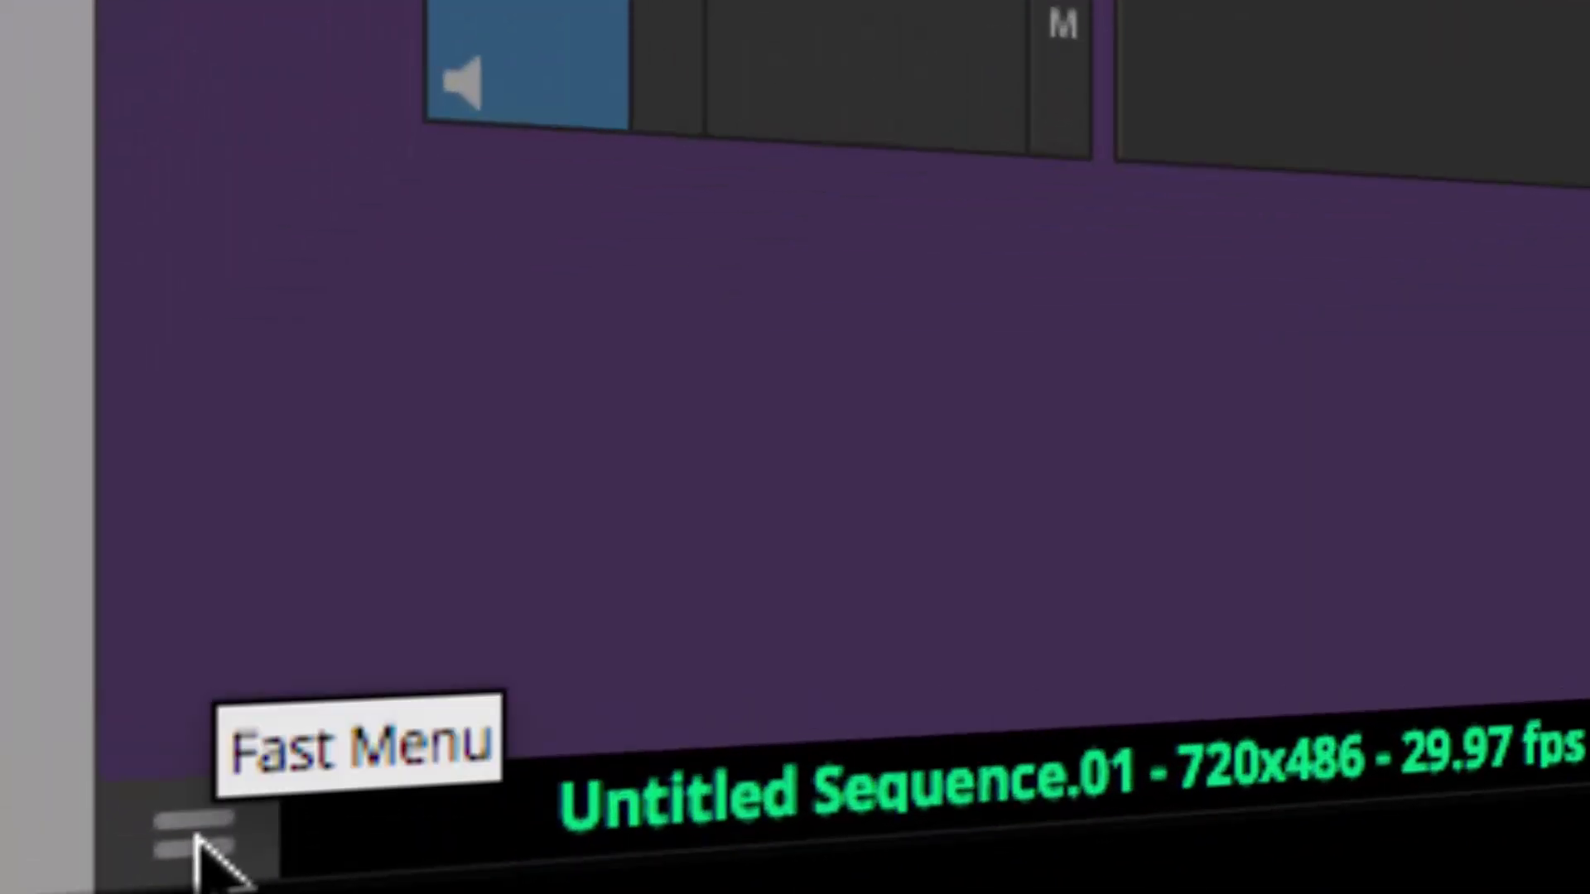
click(28, 799)
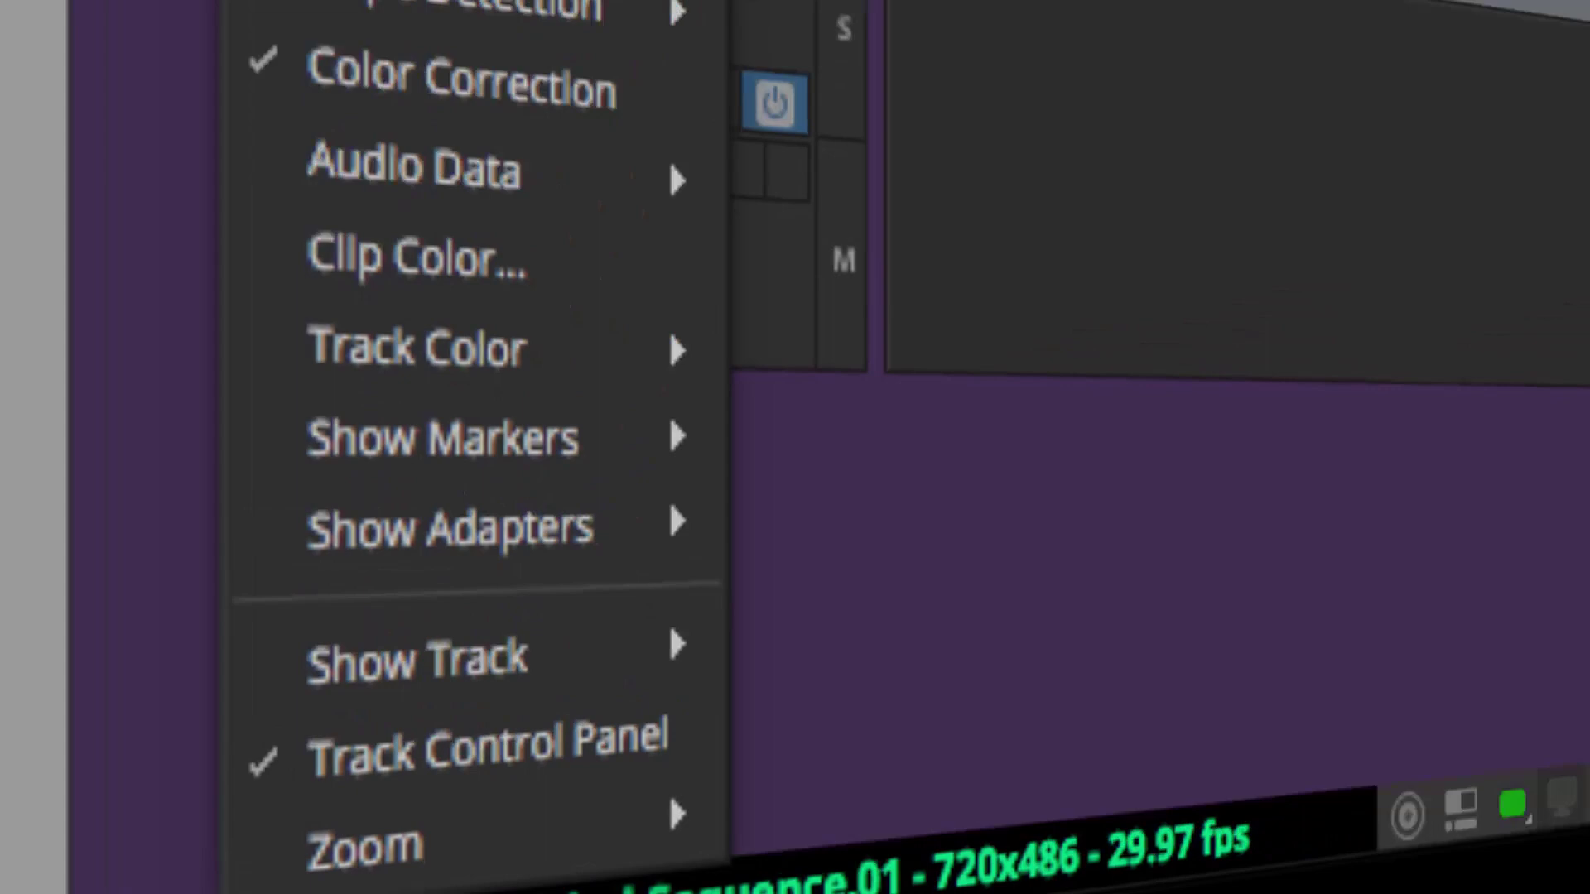
mouse_move(202, 356)
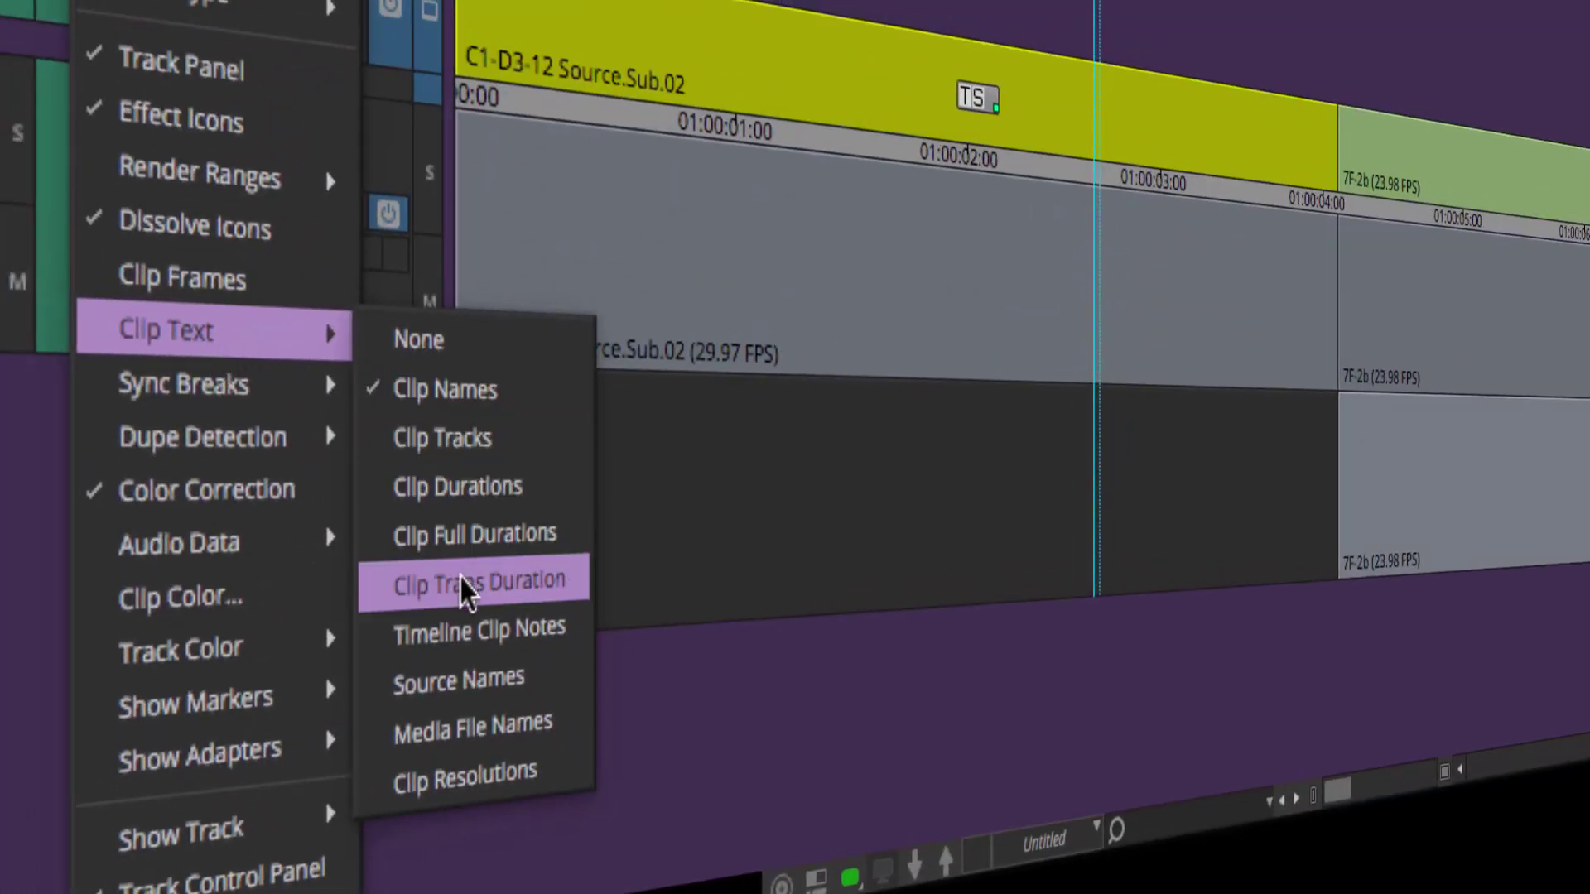
click(460, 538)
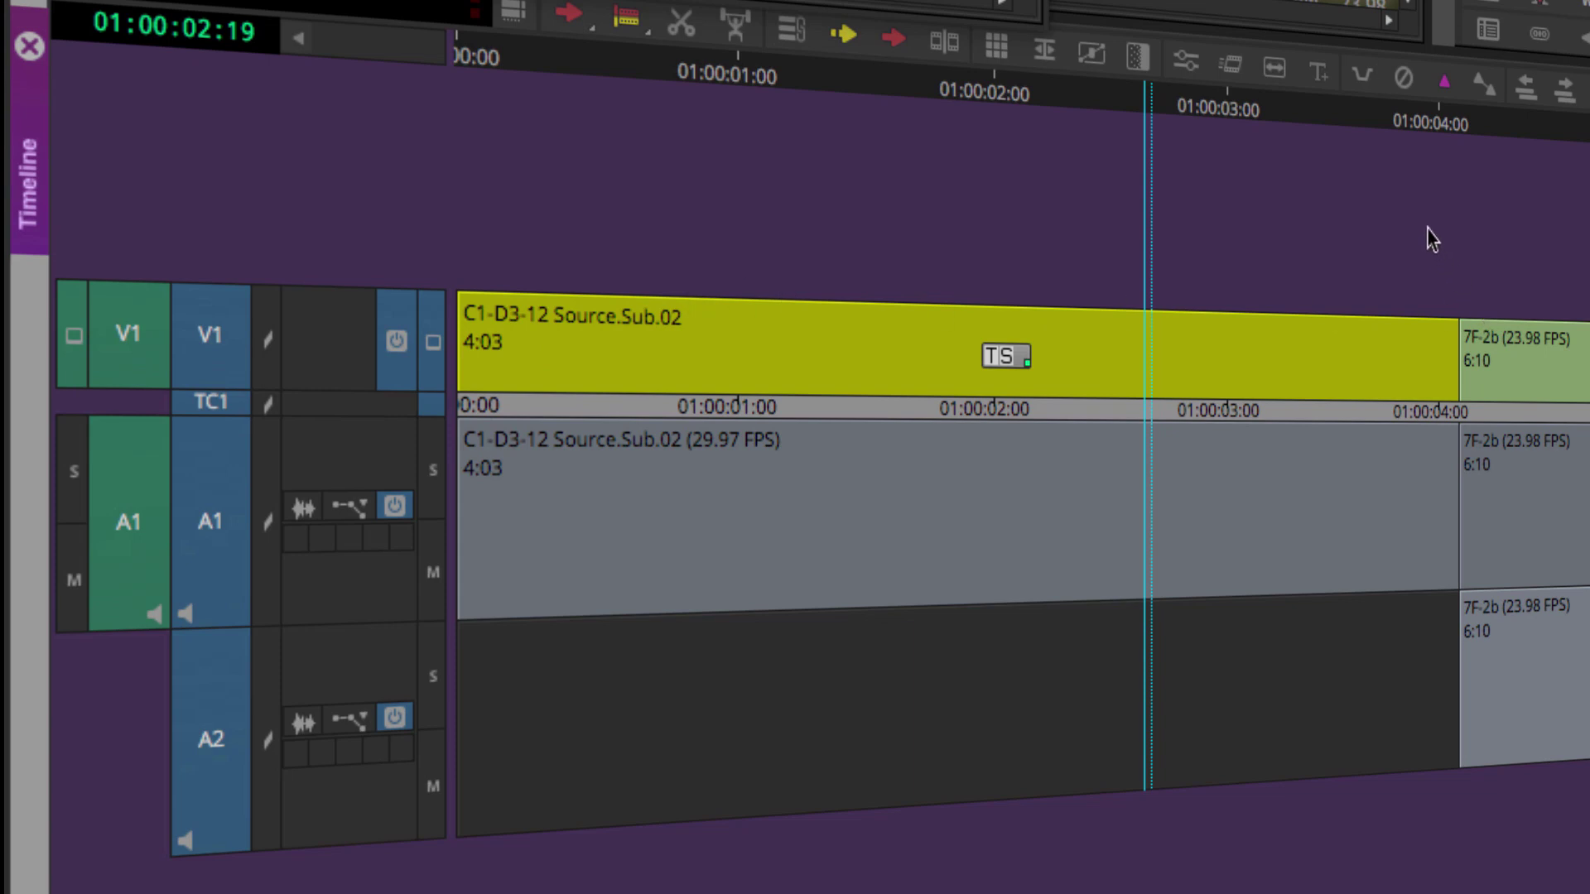
Trim only the outgoing side of the cut between C1-D3-12 Source.Sub.02 and 7F-2b, extending it by 59 frames
drag(1426, 233, 1547, 855)
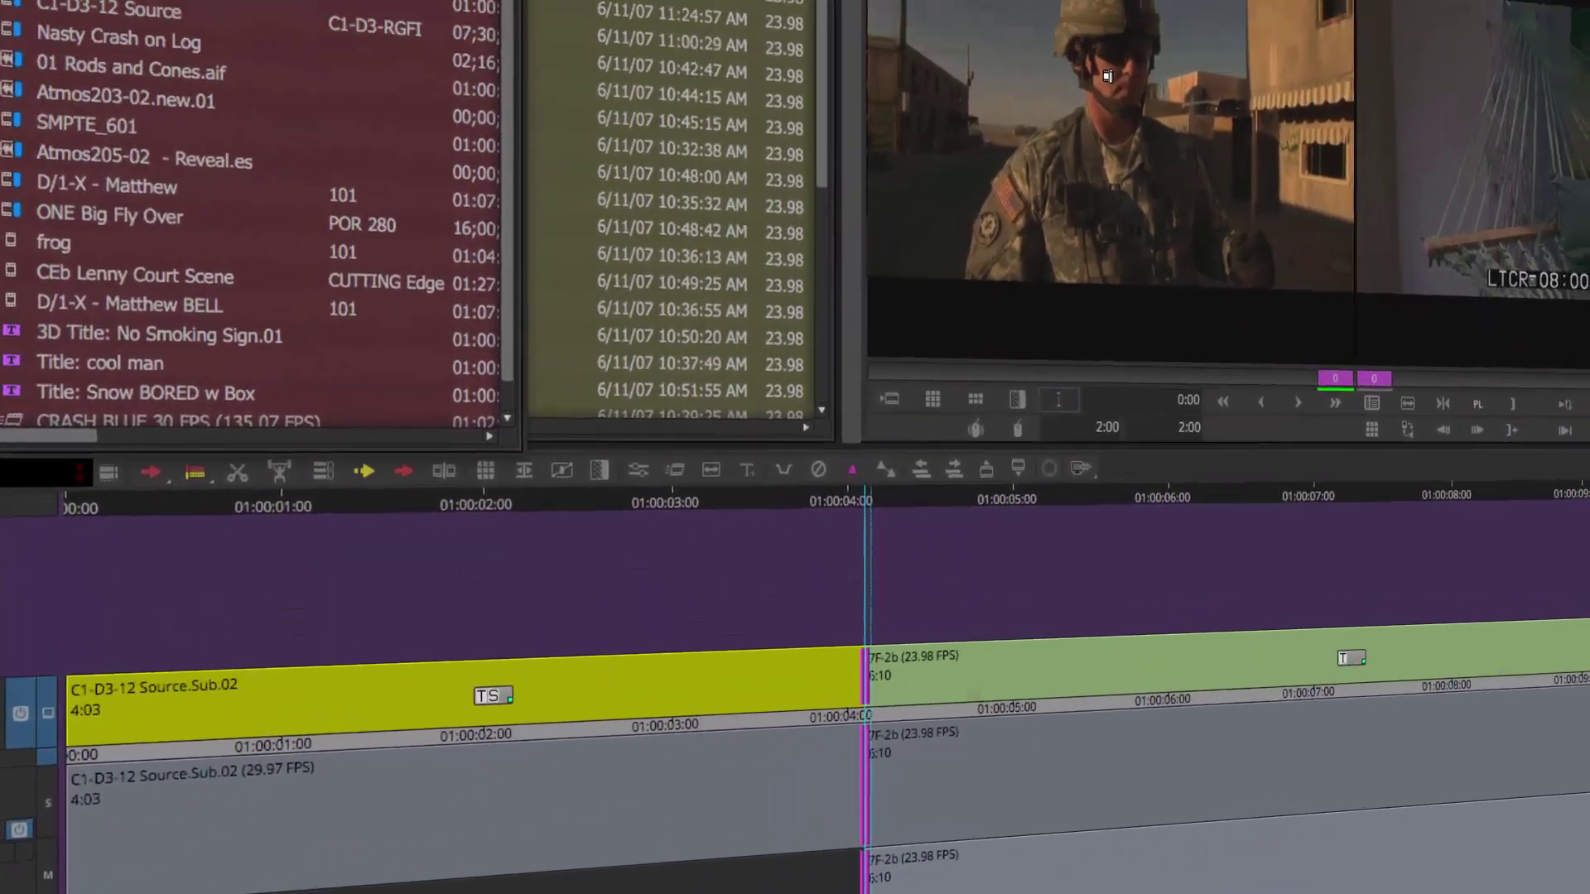
click(1110, 6)
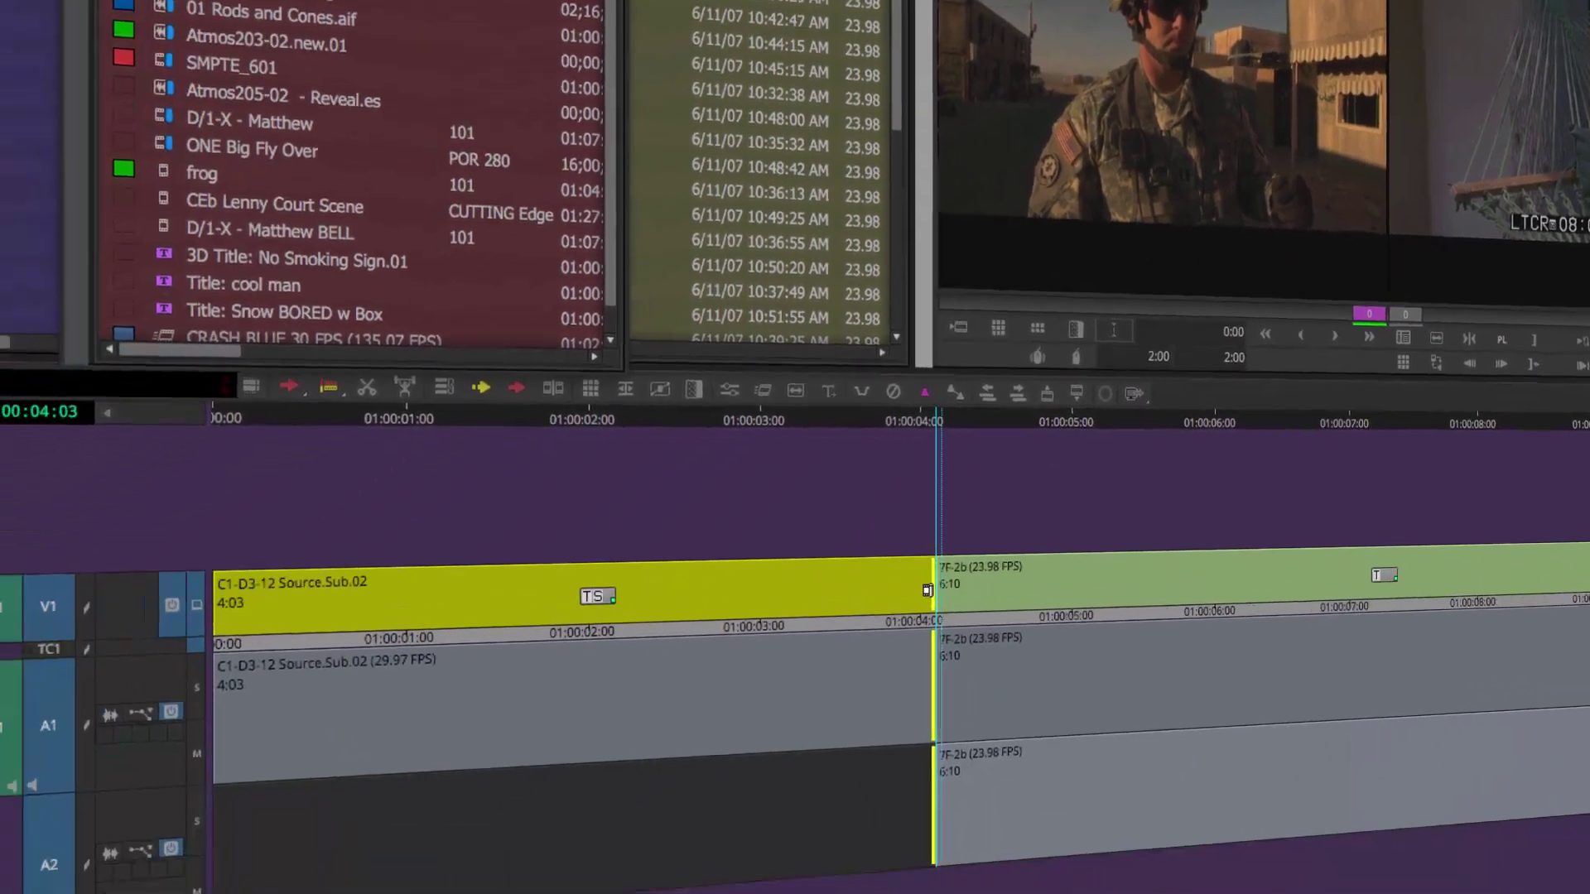
drag(786, 772, 1021, 779)
drag(1150, 565, 1269, 558)
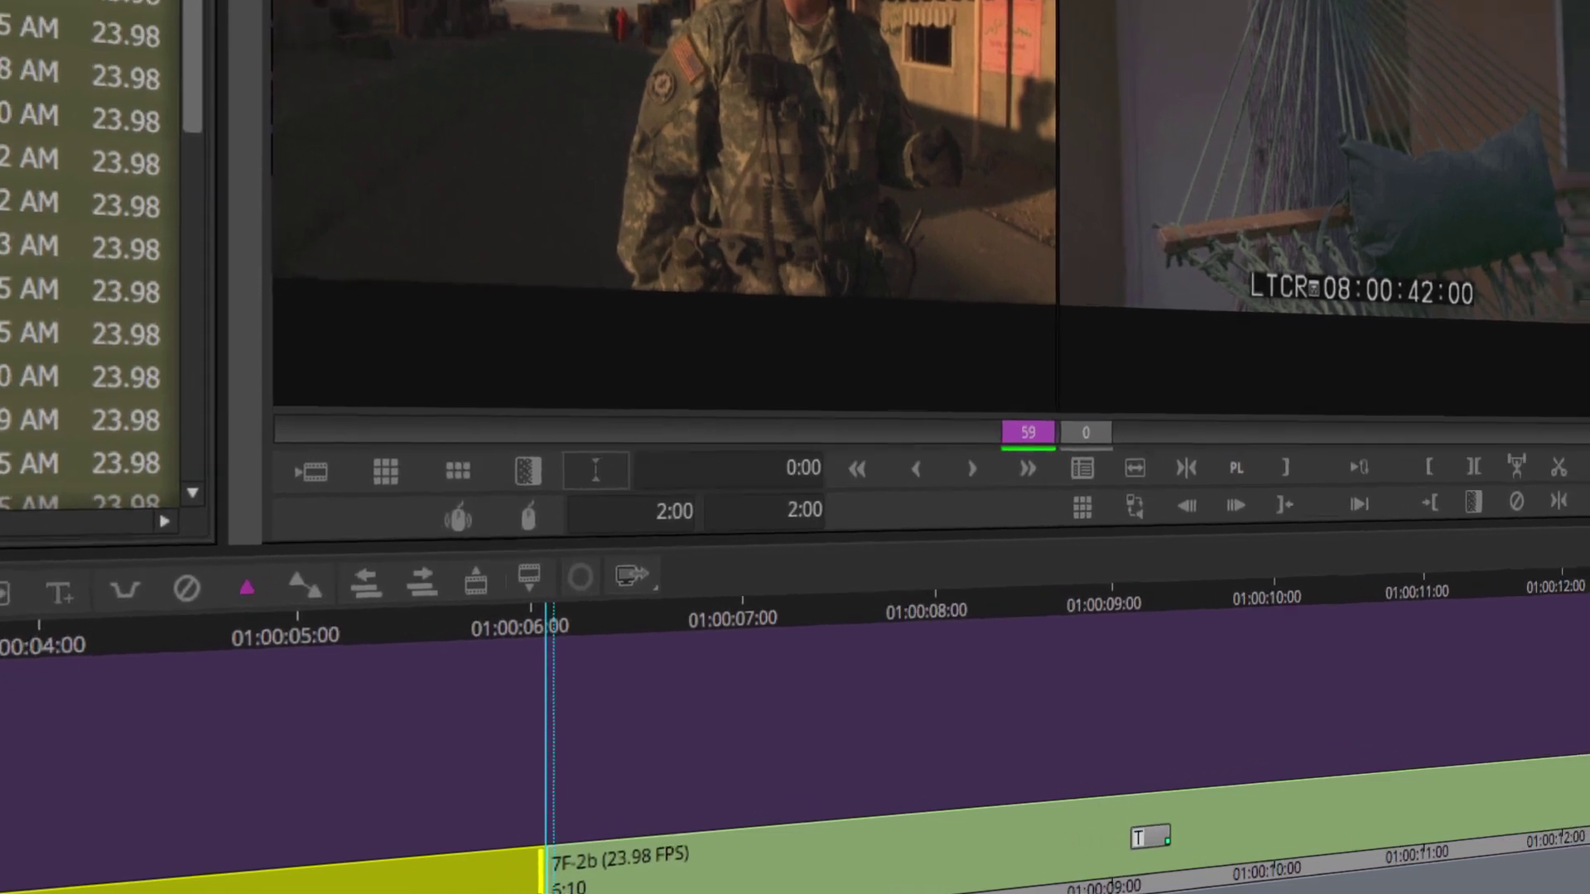
key(Escape)
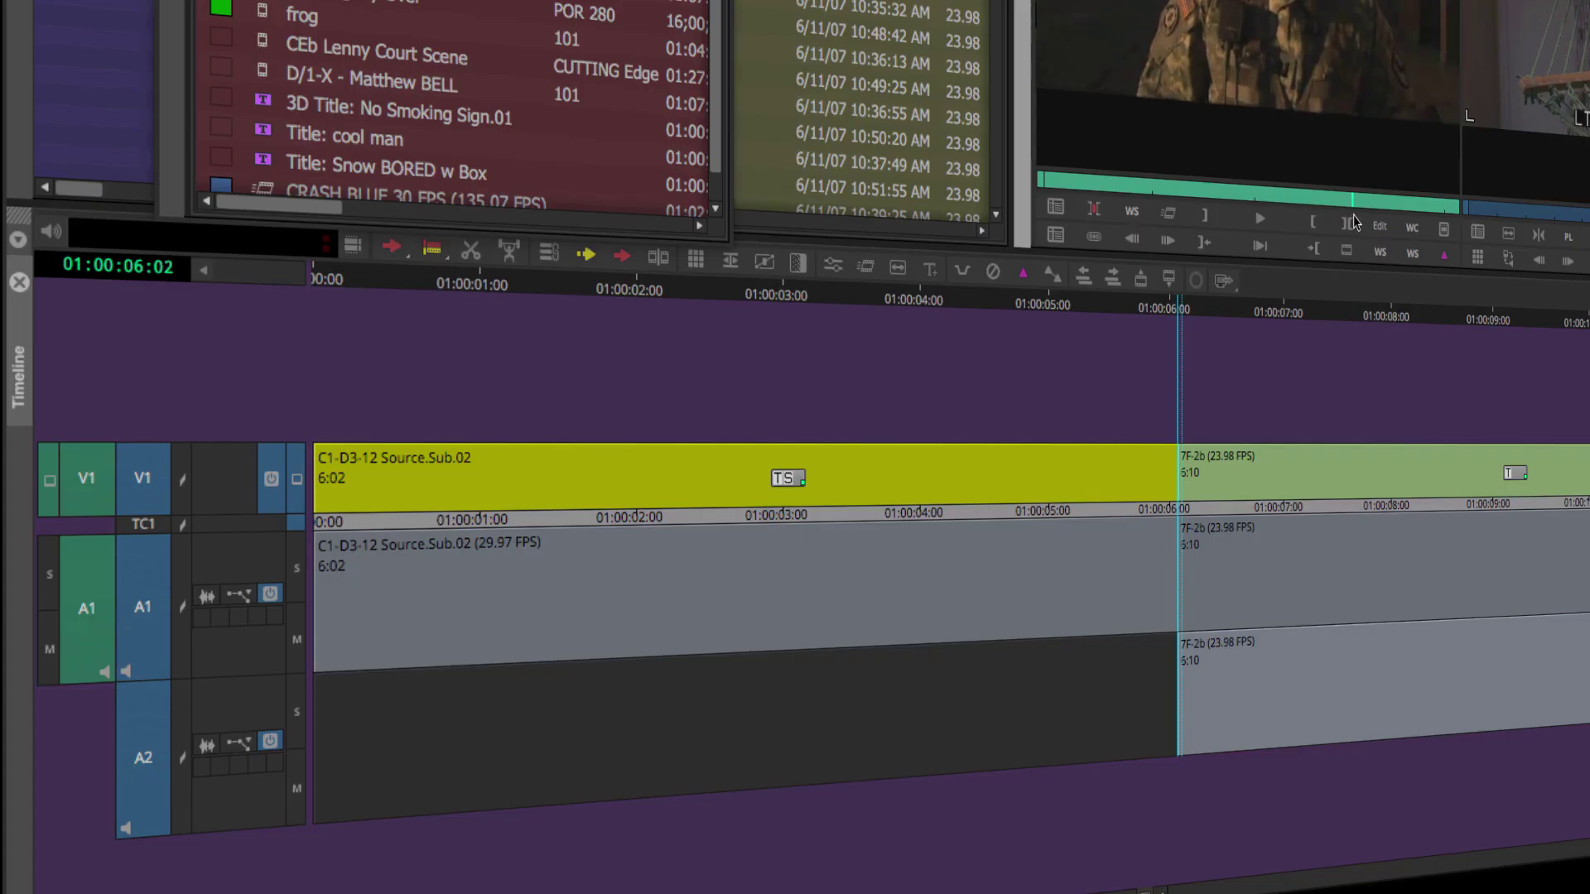
Scrub through C1-D3-12 Source.Sub.02 in the source monitor
drag(1102, 196, 1271, 202)
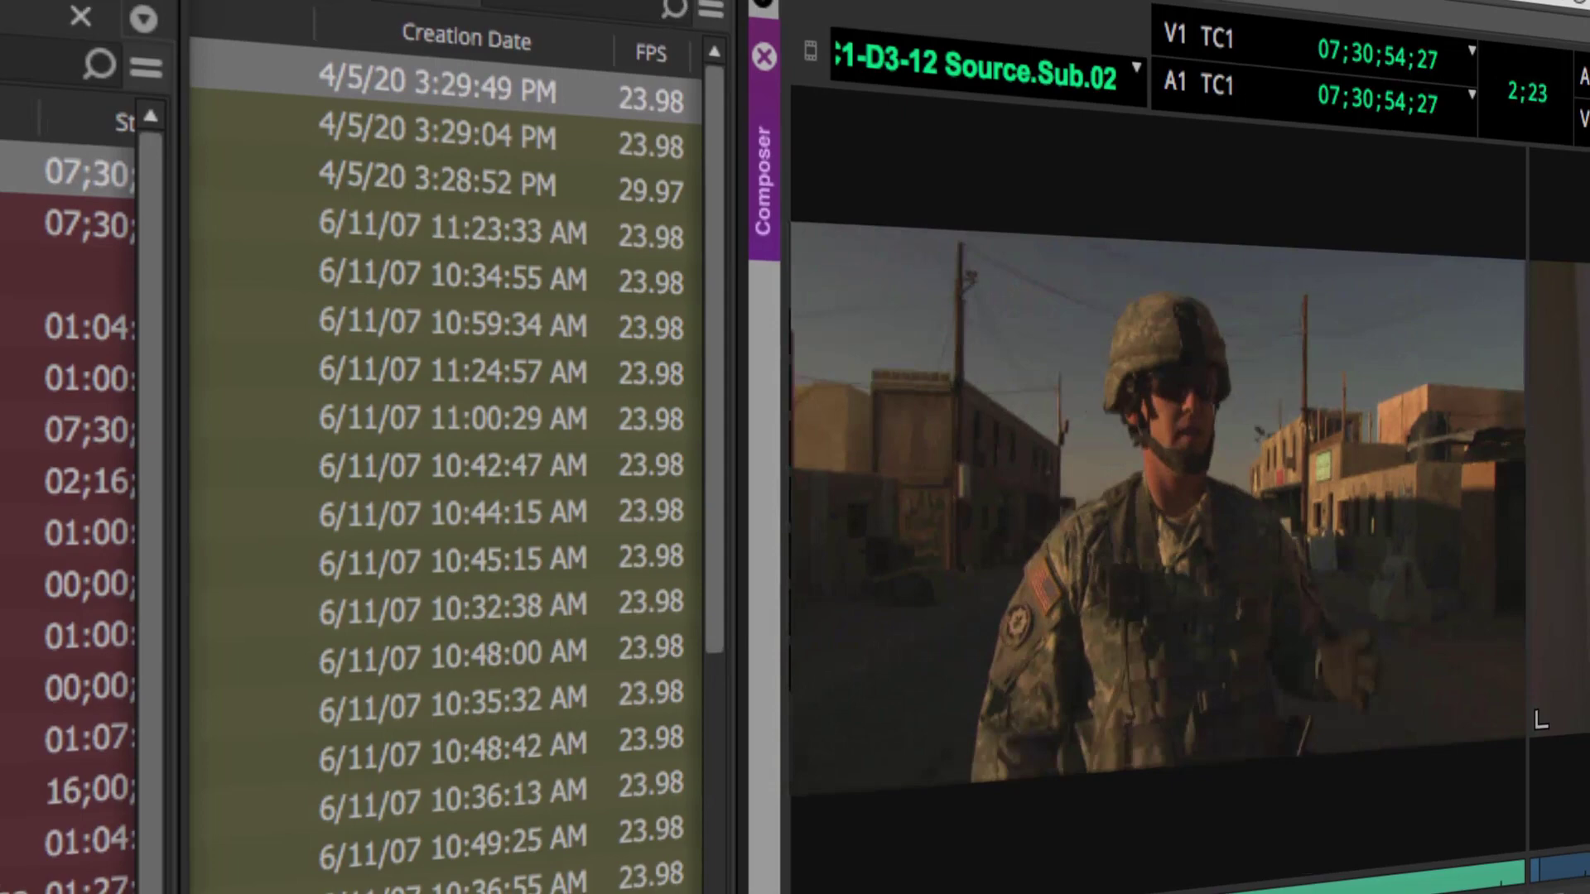
mouse_move(1160, 893)
mouse_down()
mouse_move(1254, 892)
mouse_move(1117, 893)
mouse_move(1180, 893)
mouse_up()
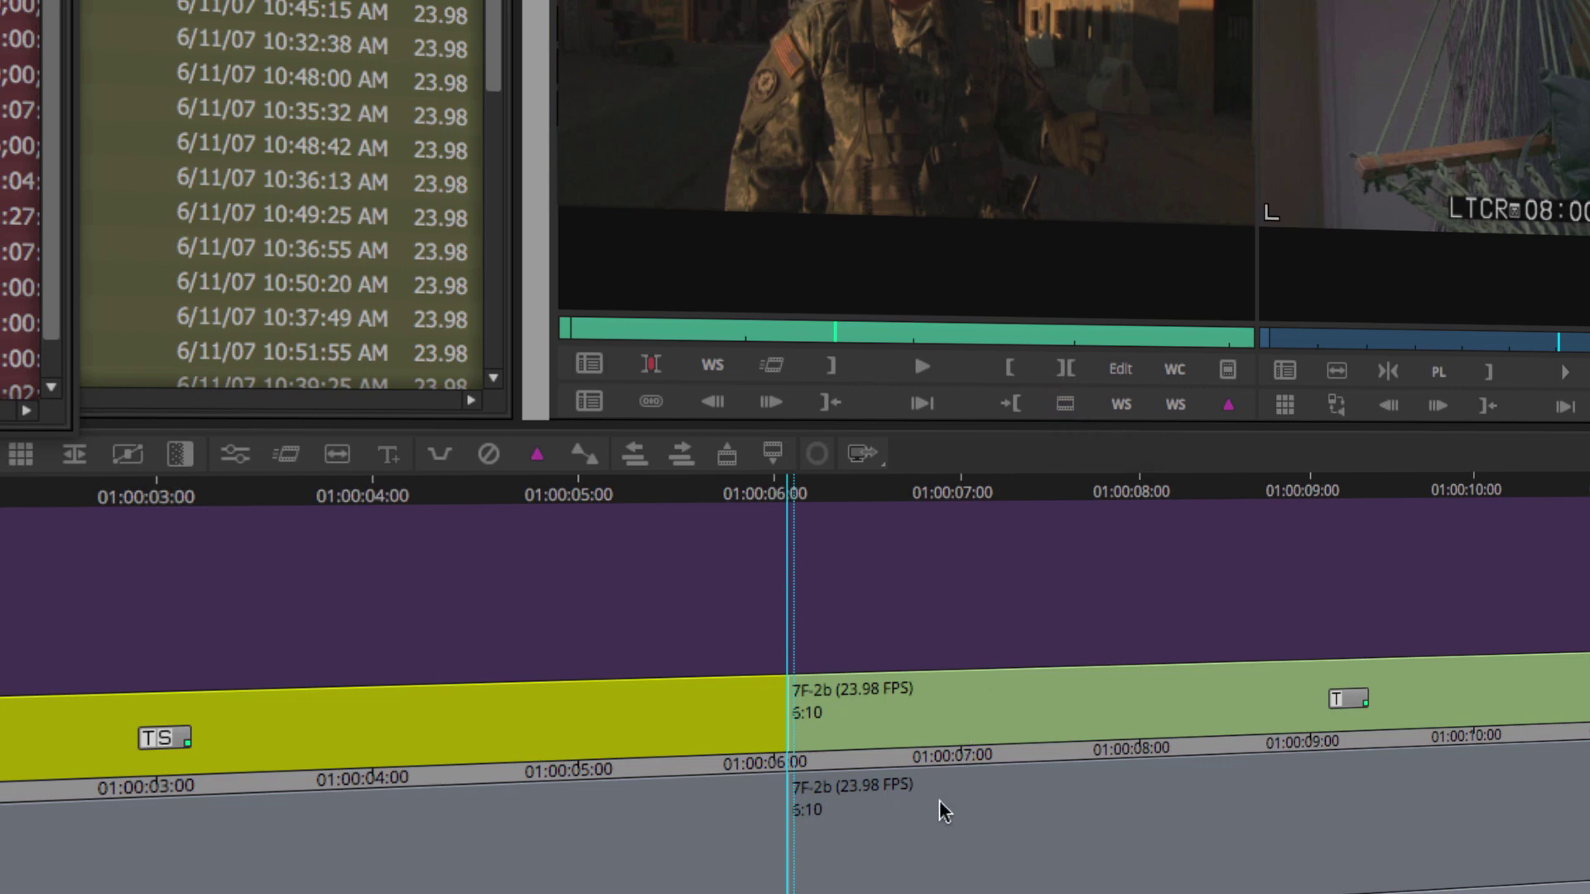
Park the sequence near the start of 7F-2b, match frame its master clip into the source monitor and check both sides of the cut
click(922, 749)
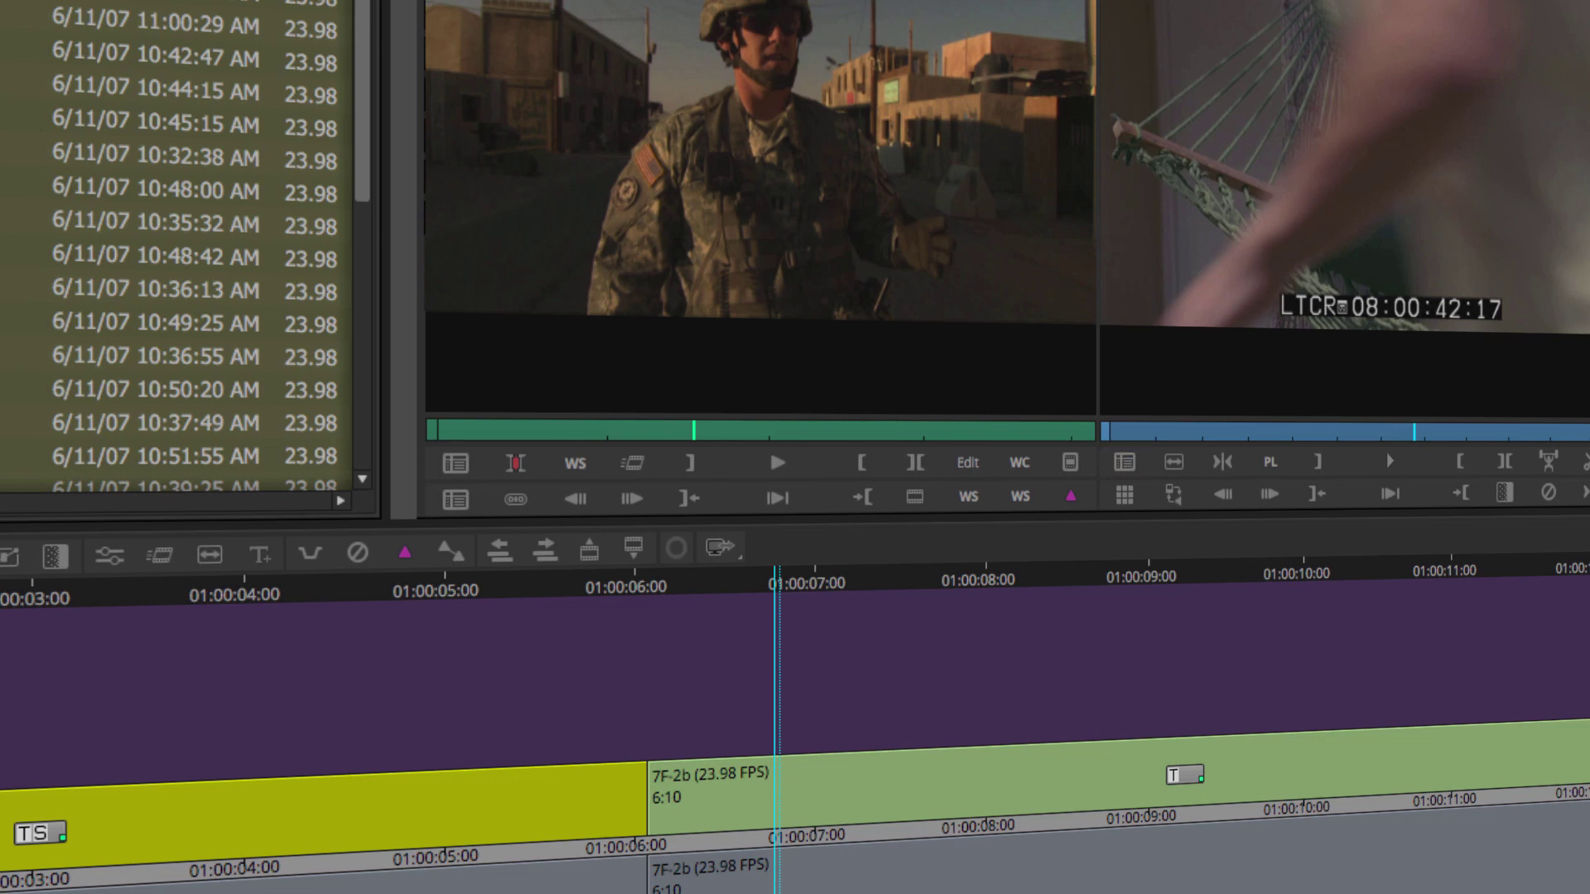
click(708, 832)
drag(707, 831, 629, 846)
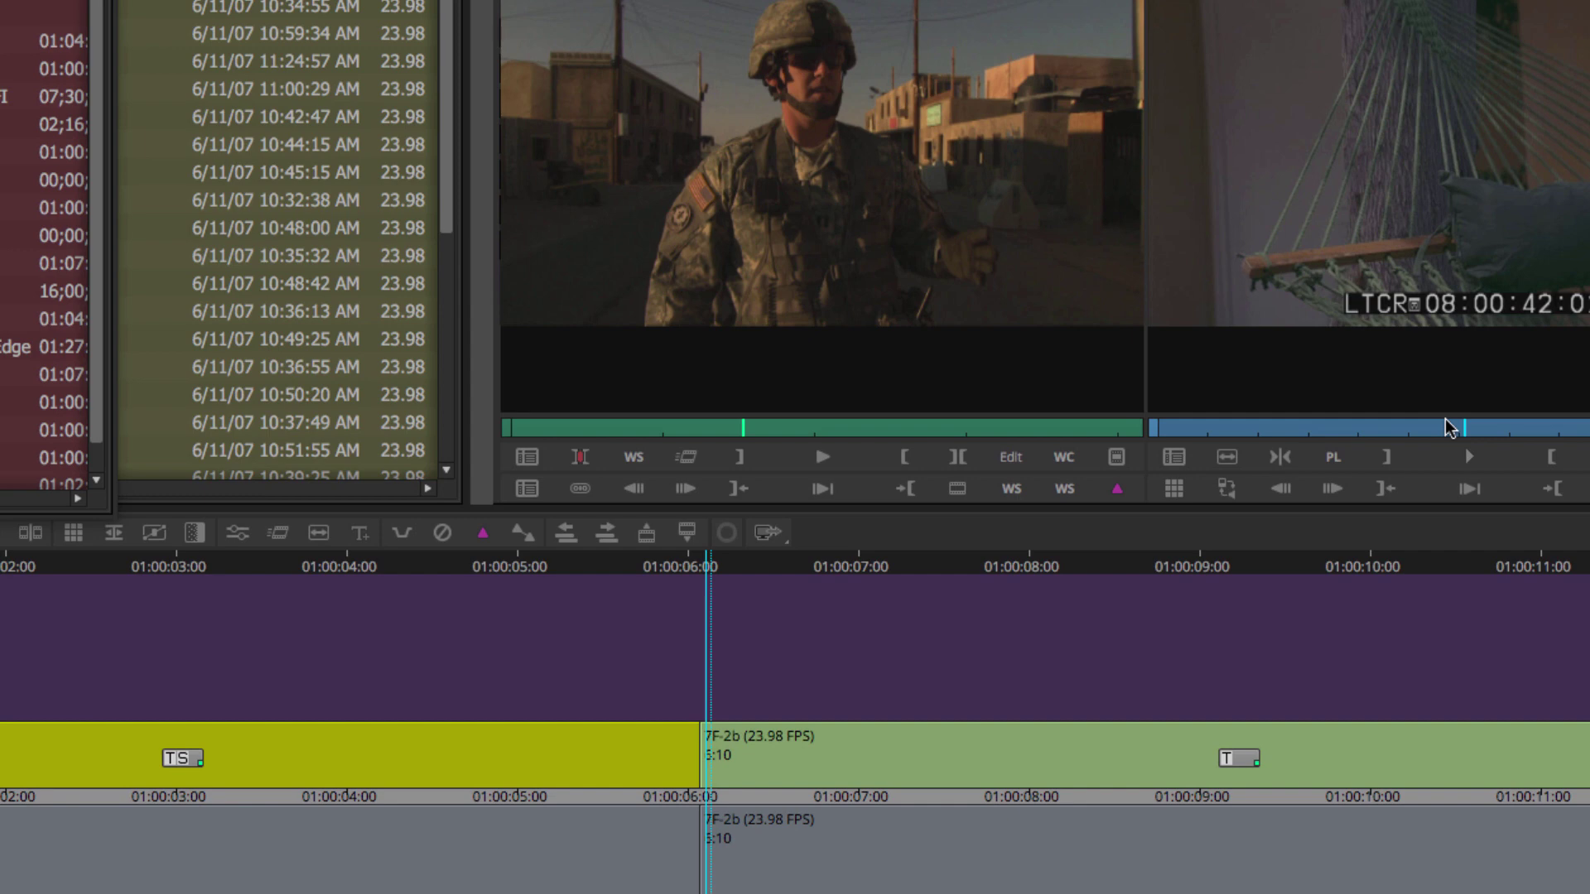
key(n)
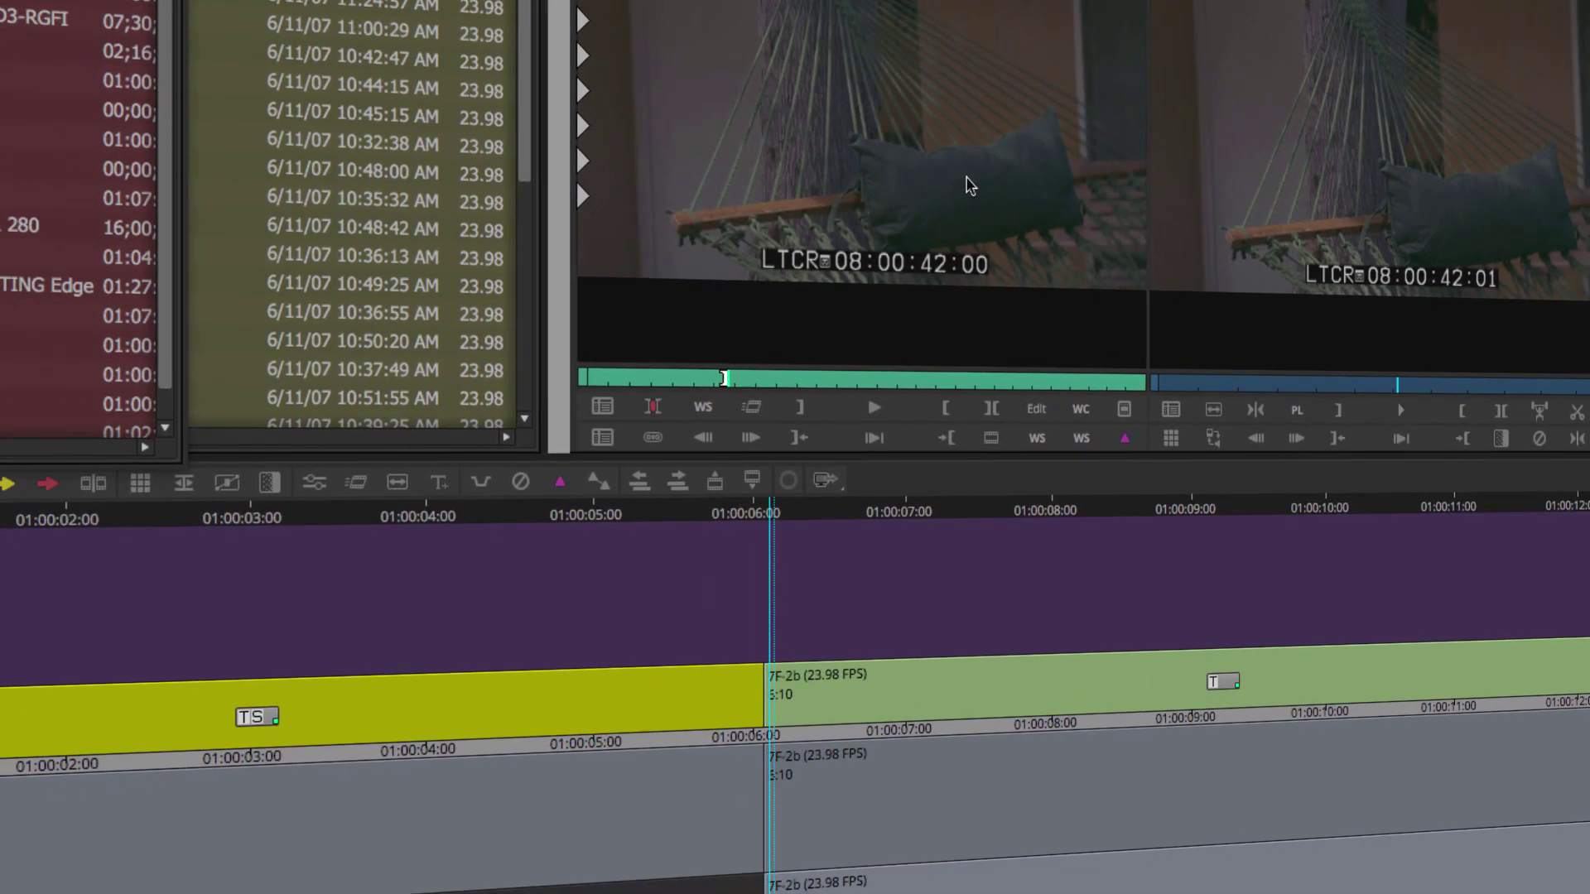
click(669, 713)
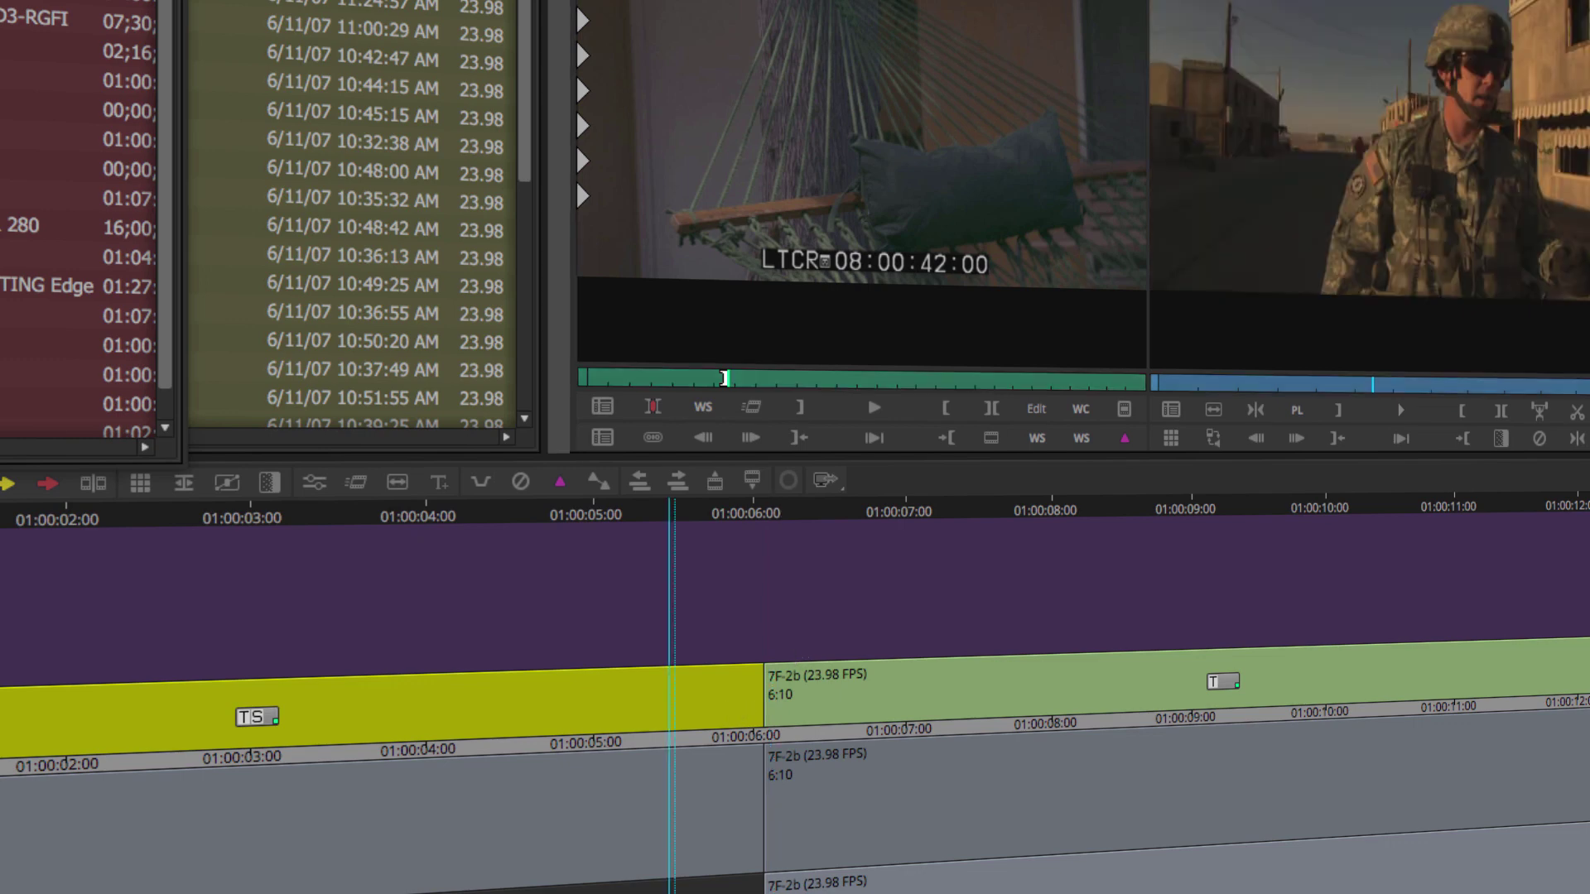
click(863, 693)
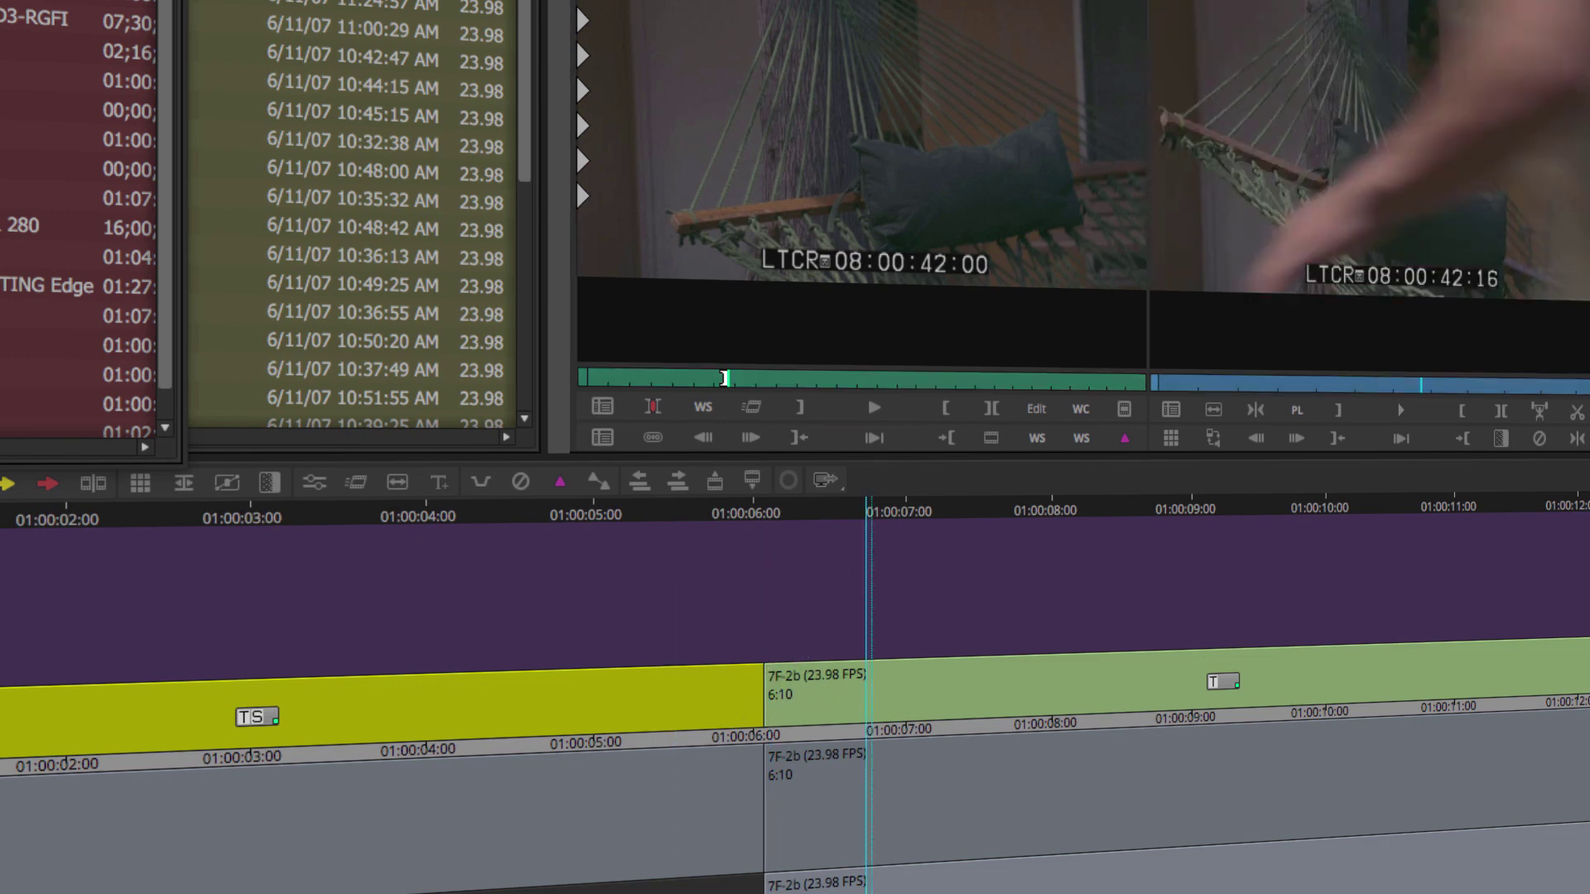
Open the source monitor's list of loaded clips and the record monitor's list of loaded sequences
click(804, 117)
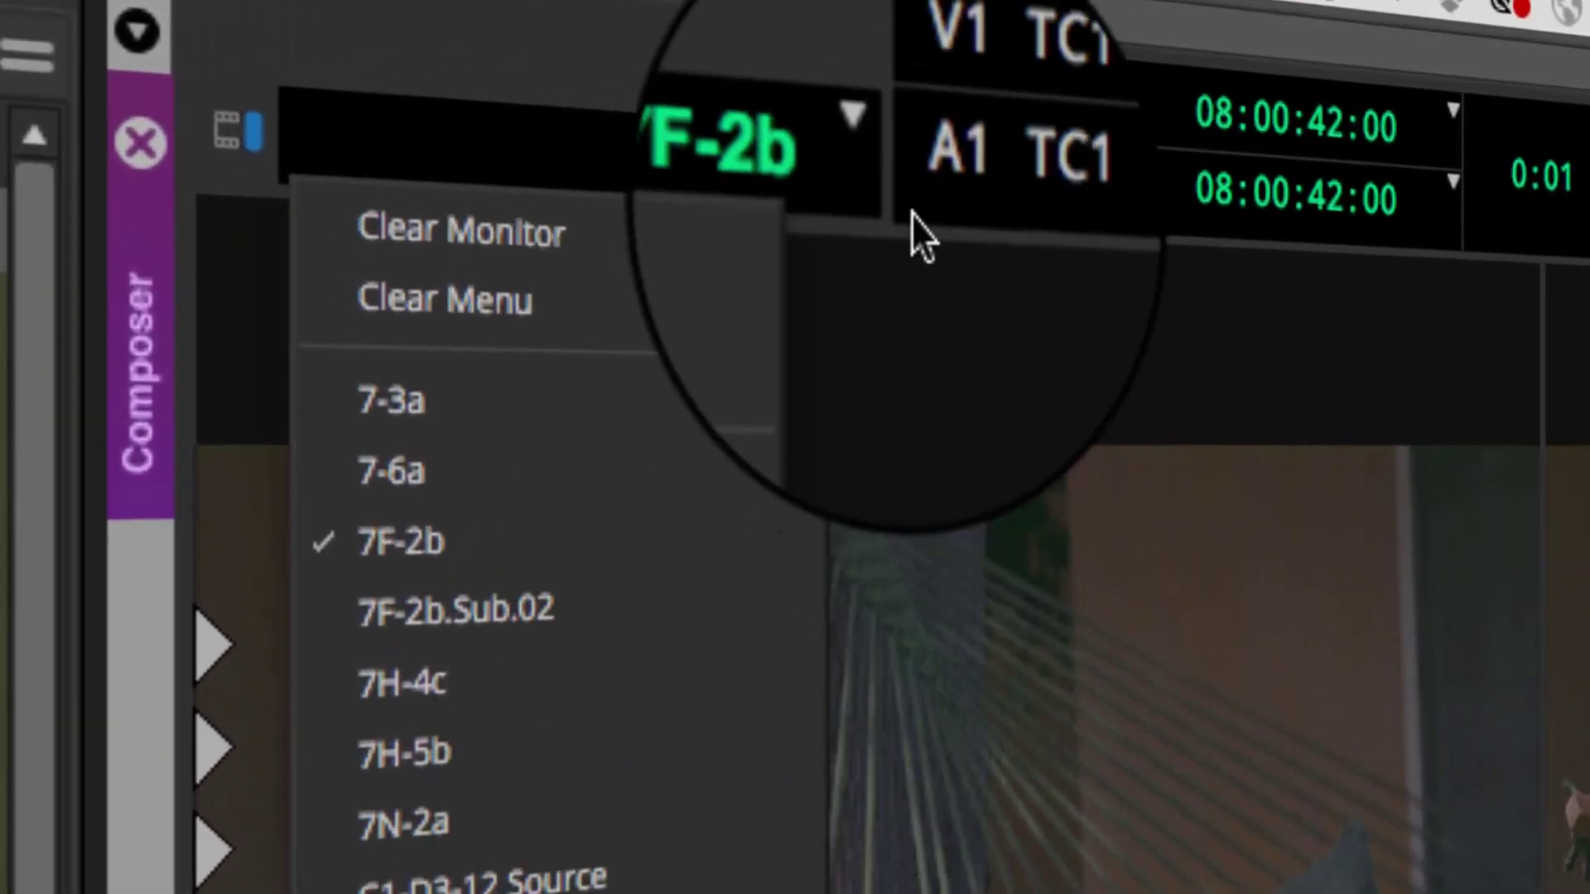
click(897, 267)
click(872, 154)
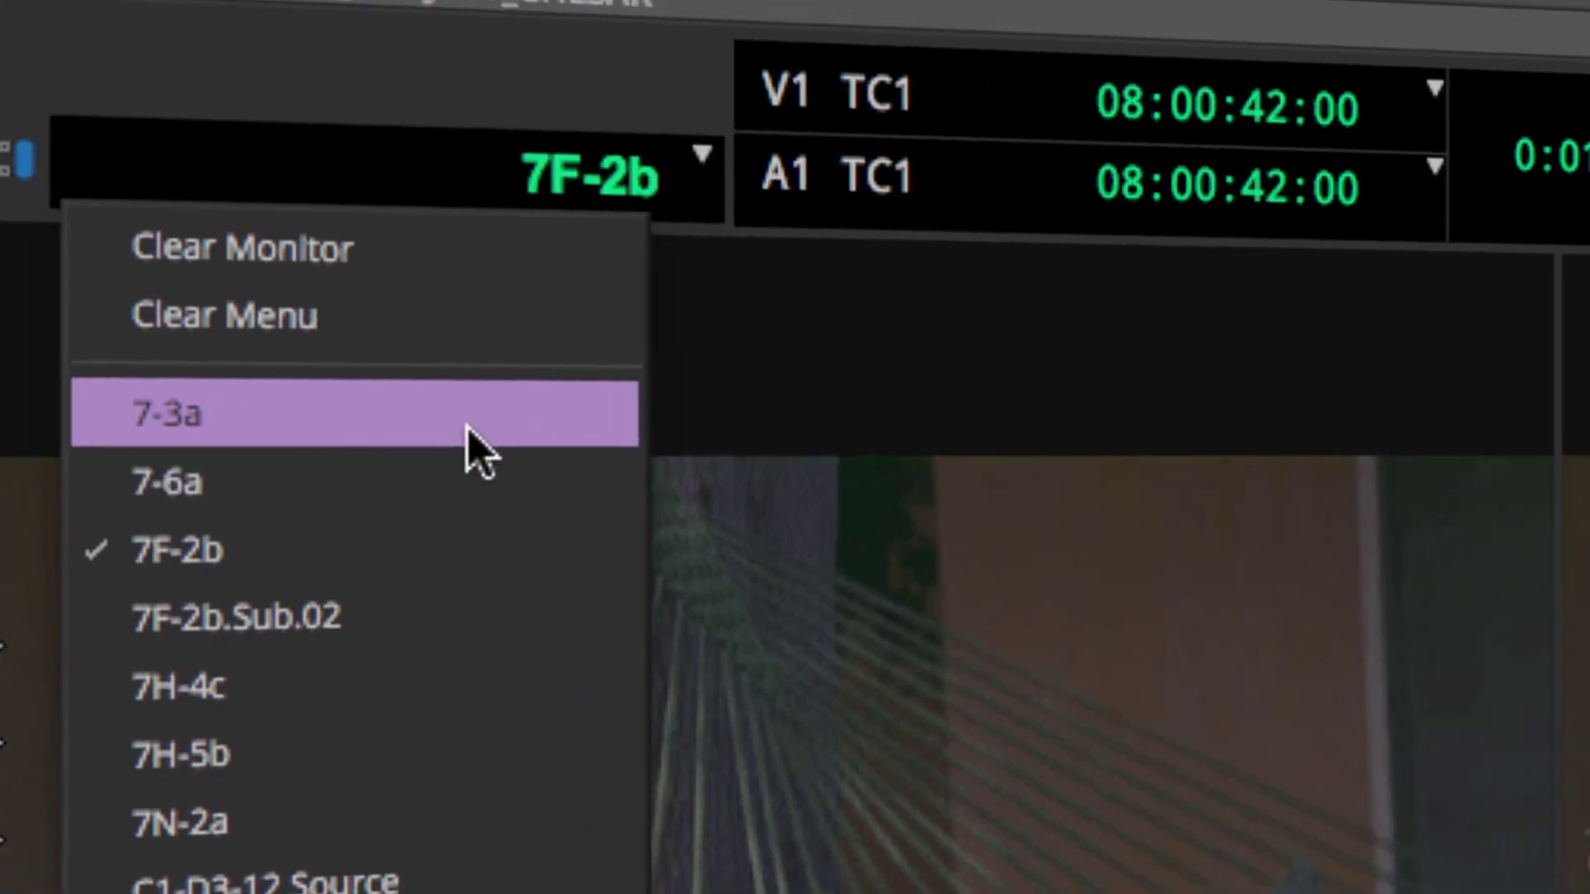
click(670, 418)
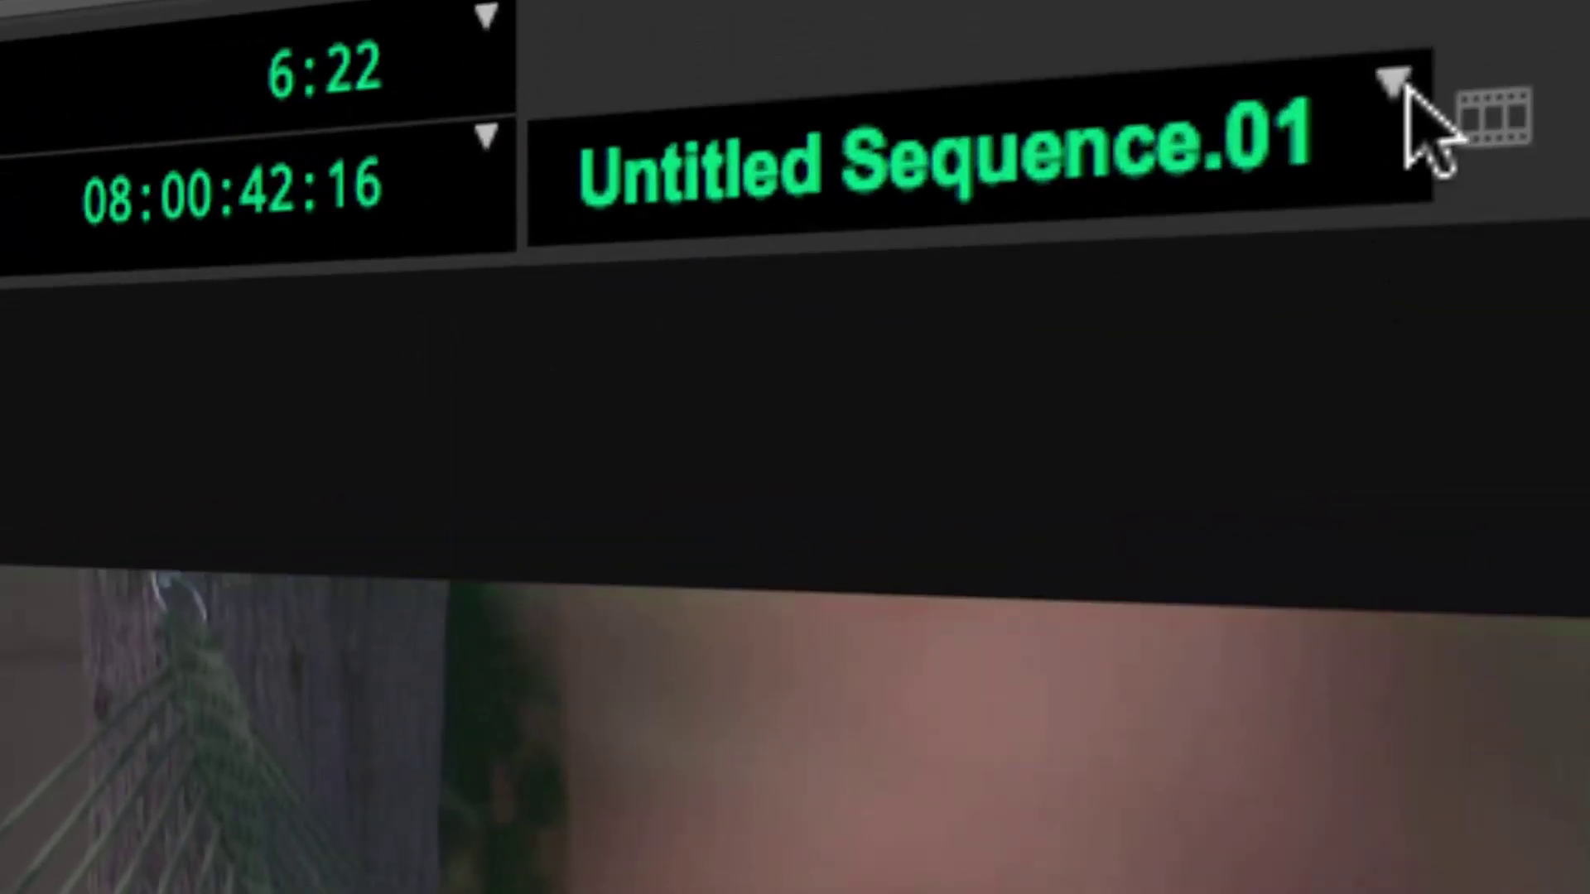
click(1408, 87)
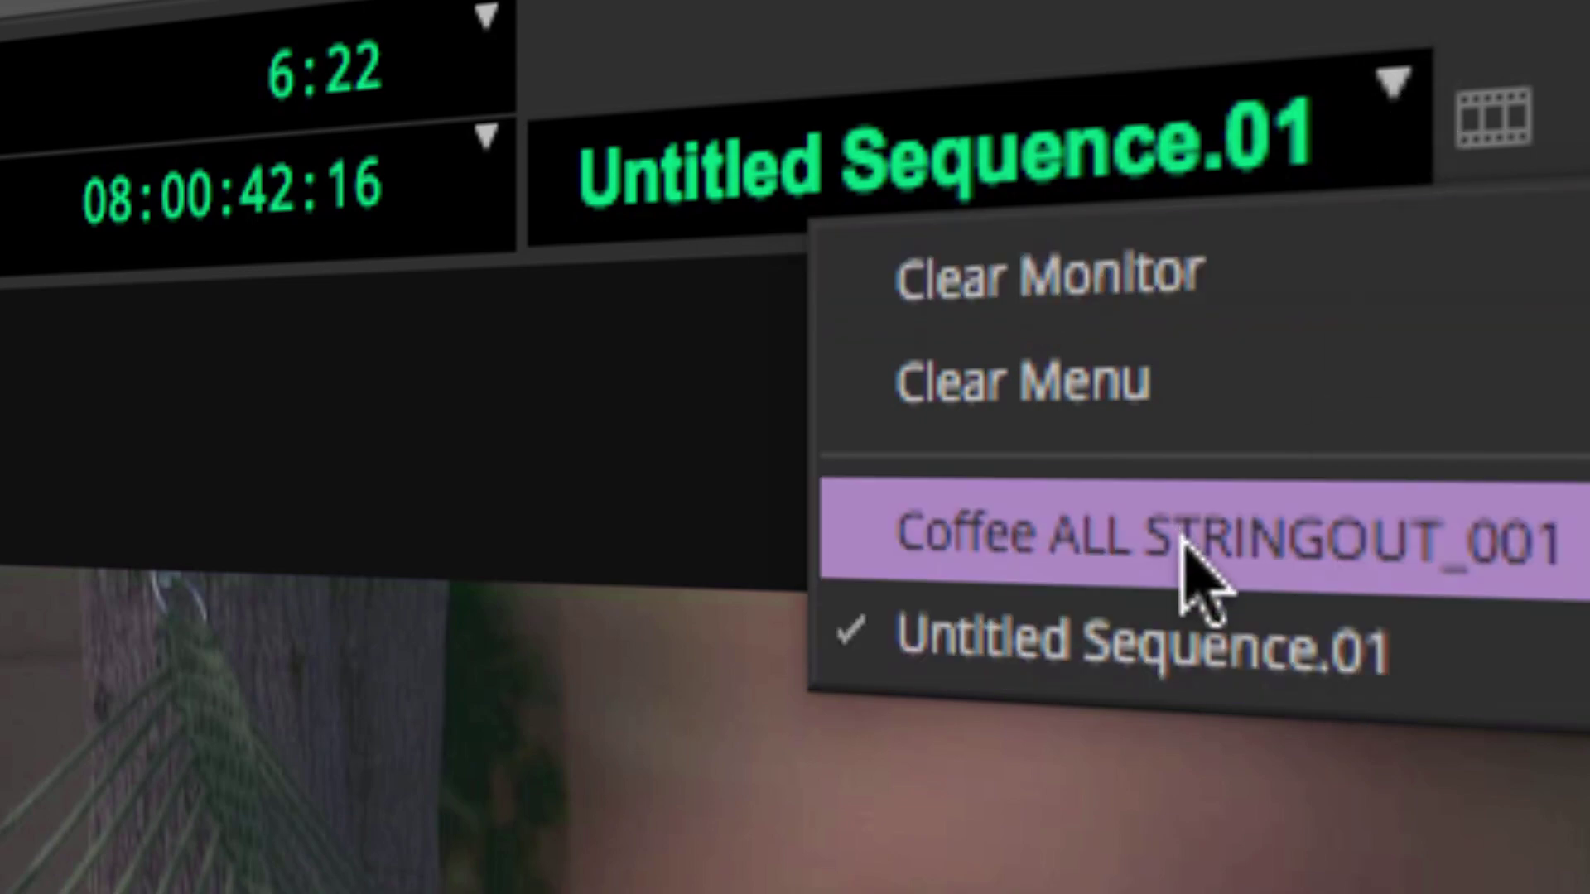
Check the source monitor's list of loaded clips in both sort orders and load C1-D3-12 Source.Sub.02 from it
key(Escape)
click(678, 201)
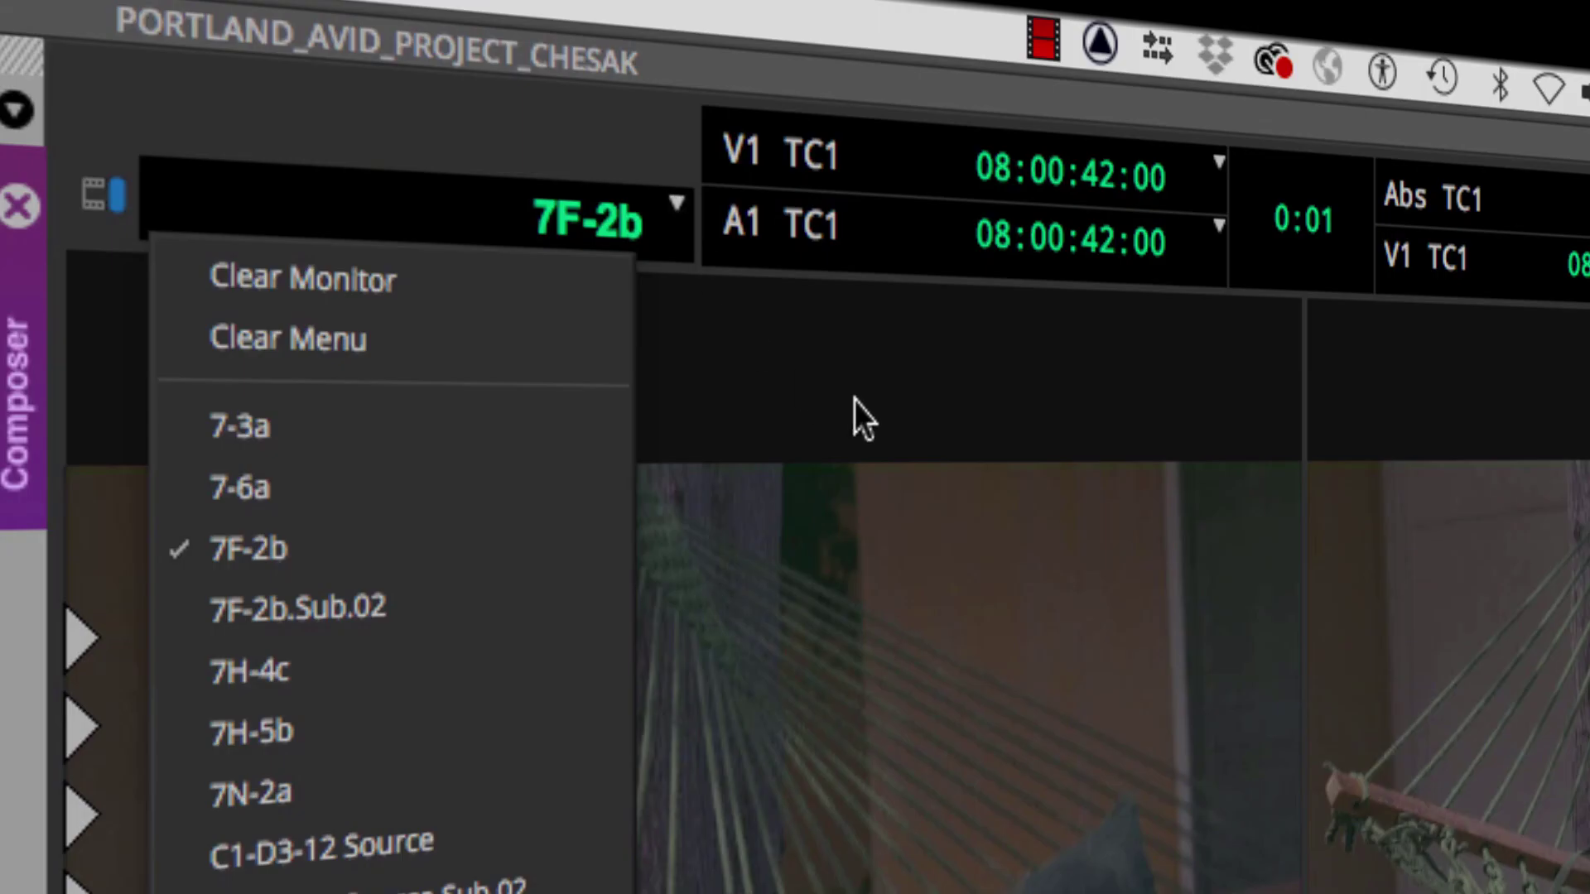
click(823, 451)
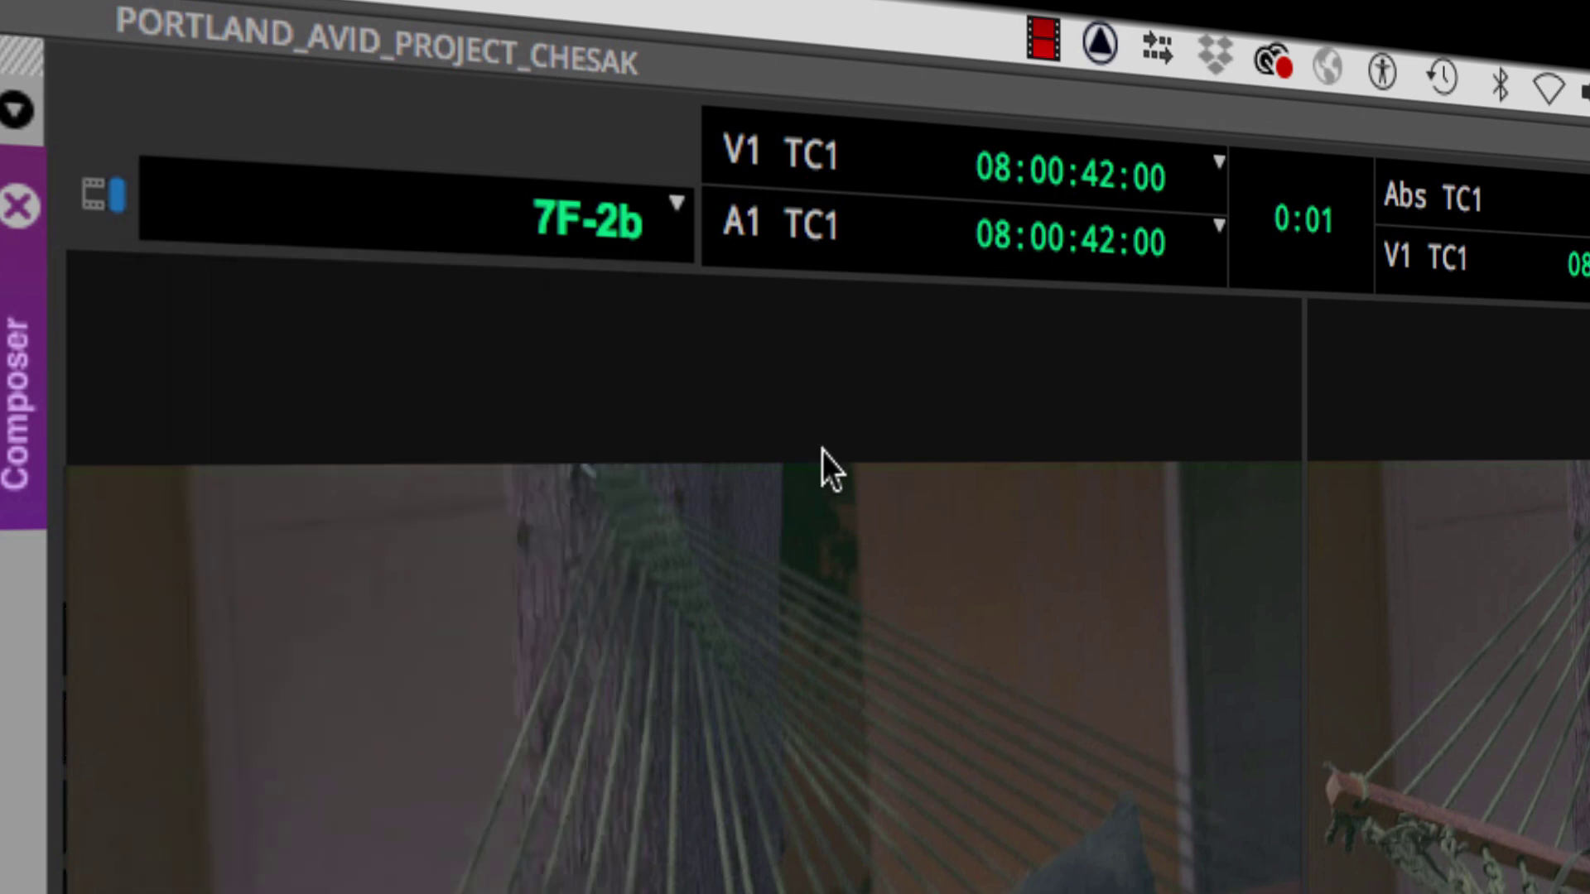
click(662, 217)
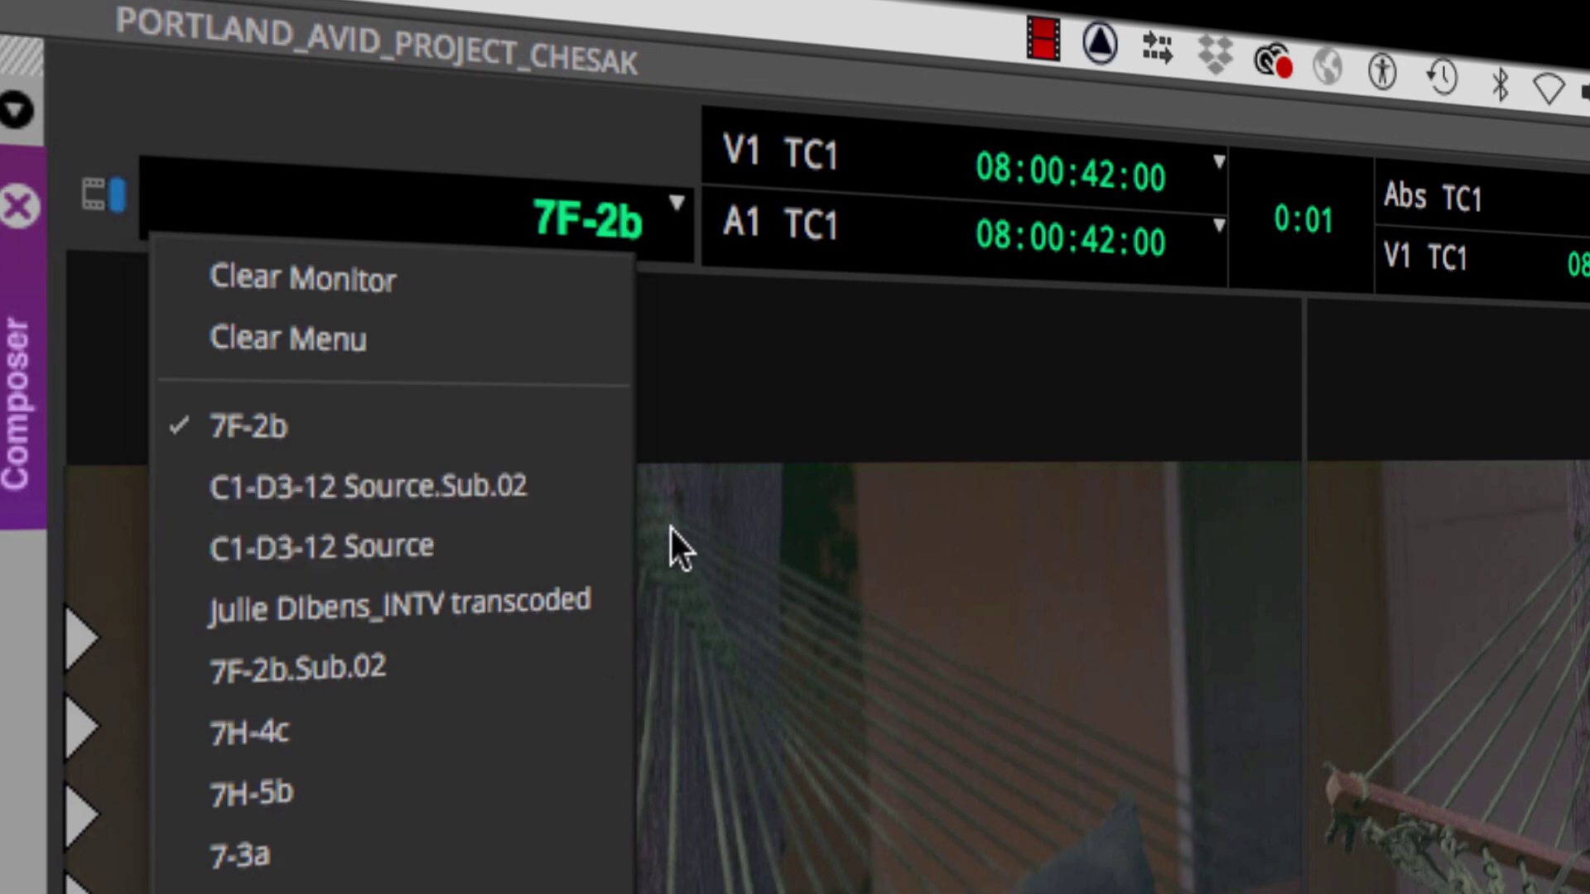
click(454, 484)
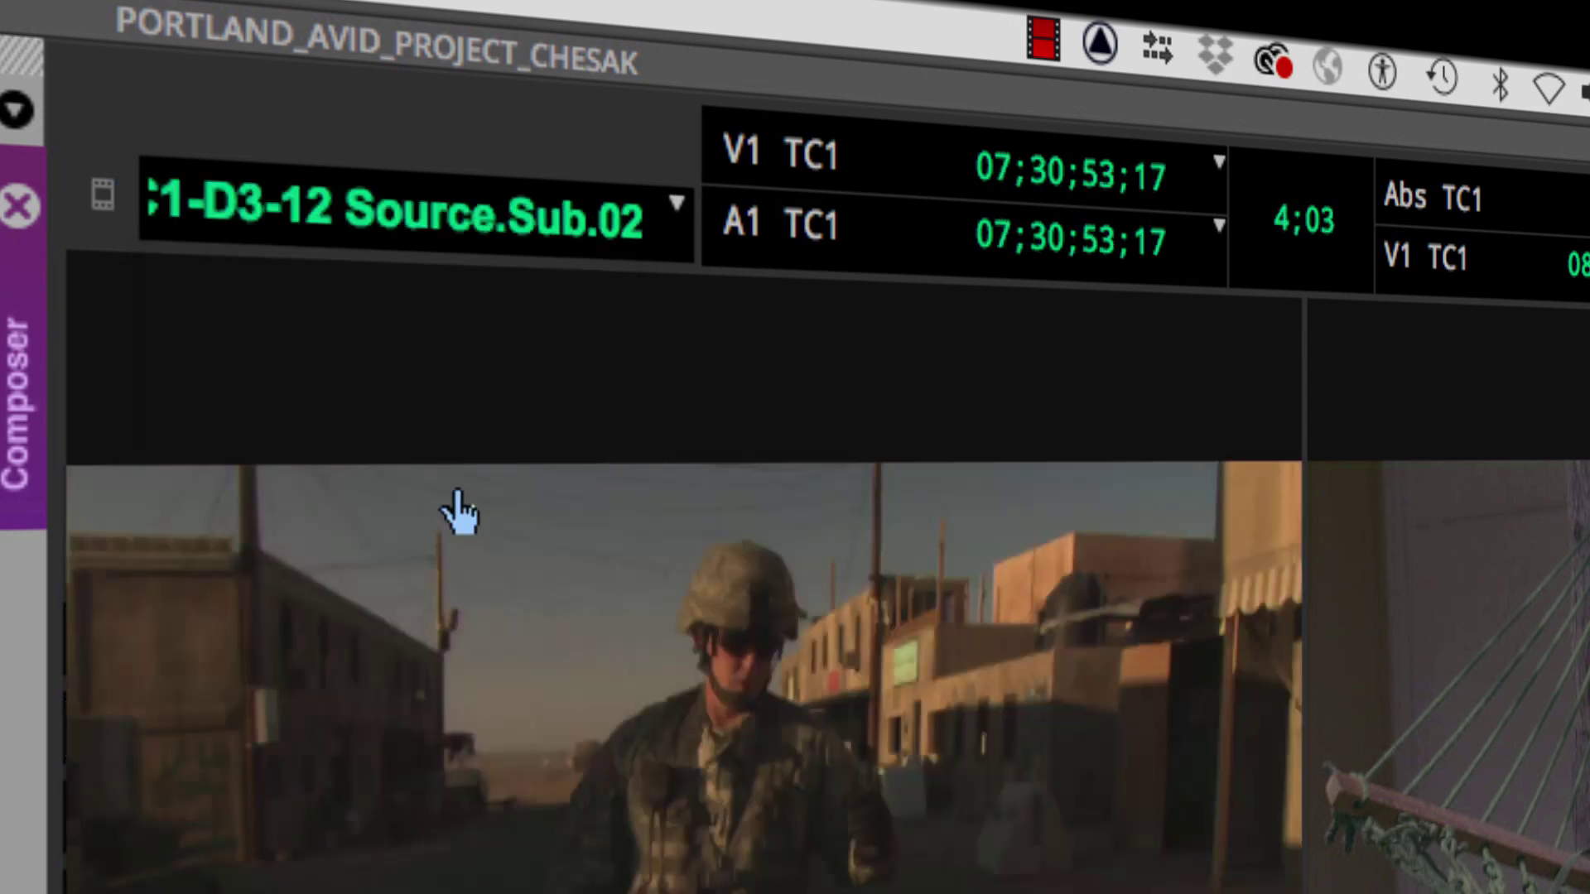
Park the sequence at 01:00:02:28 within C1-D3-12 Source.Sub.02, and scrub and play the subclip in the source monitor
key(space)
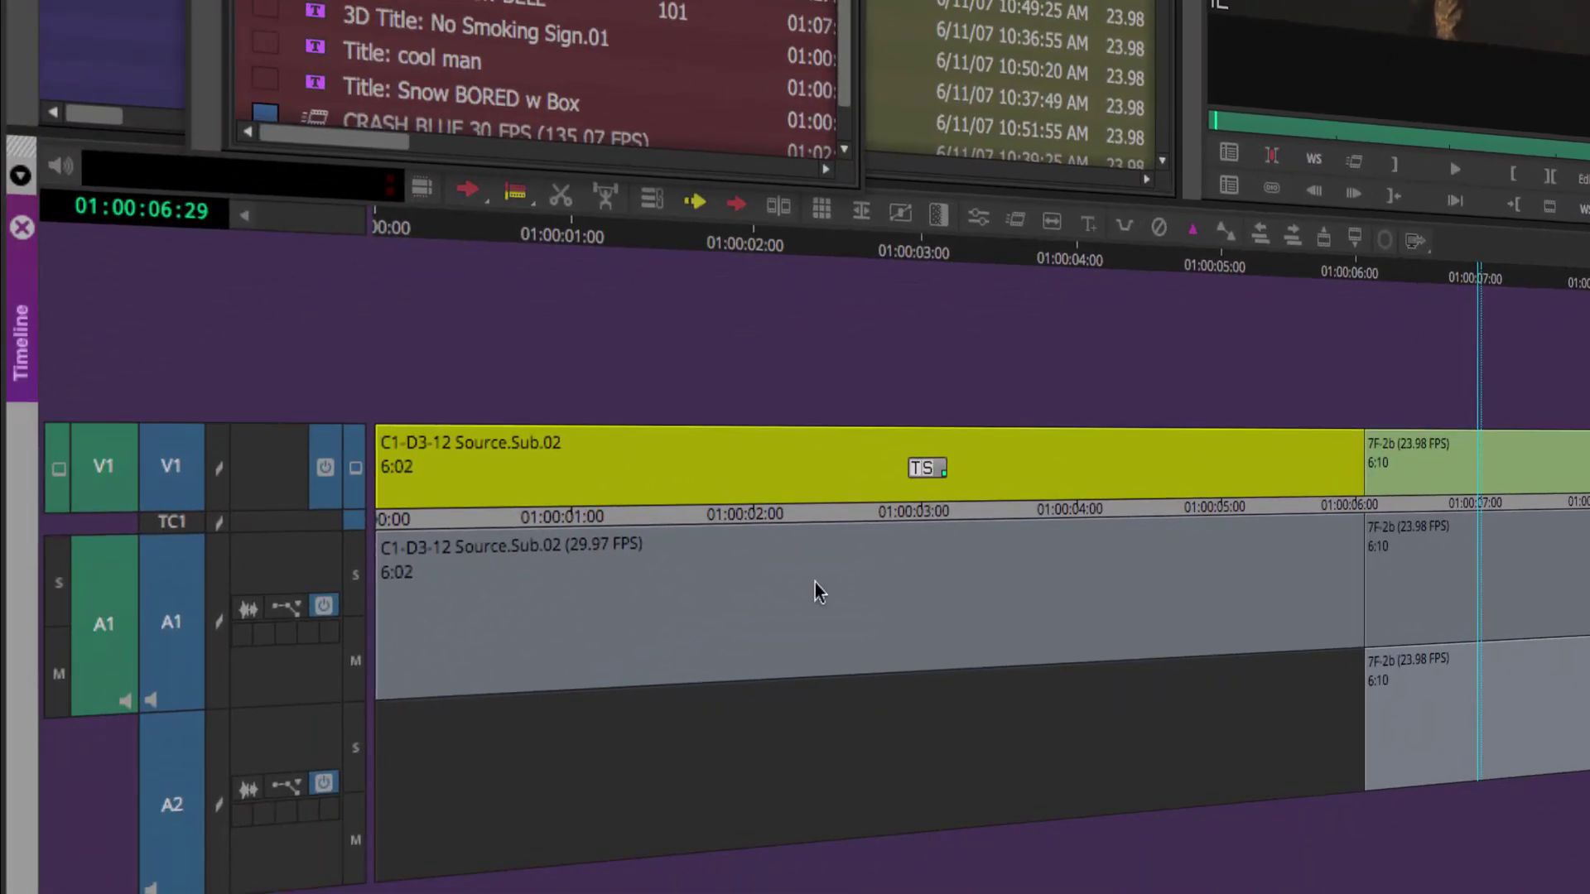
drag(881, 508, 914, 507)
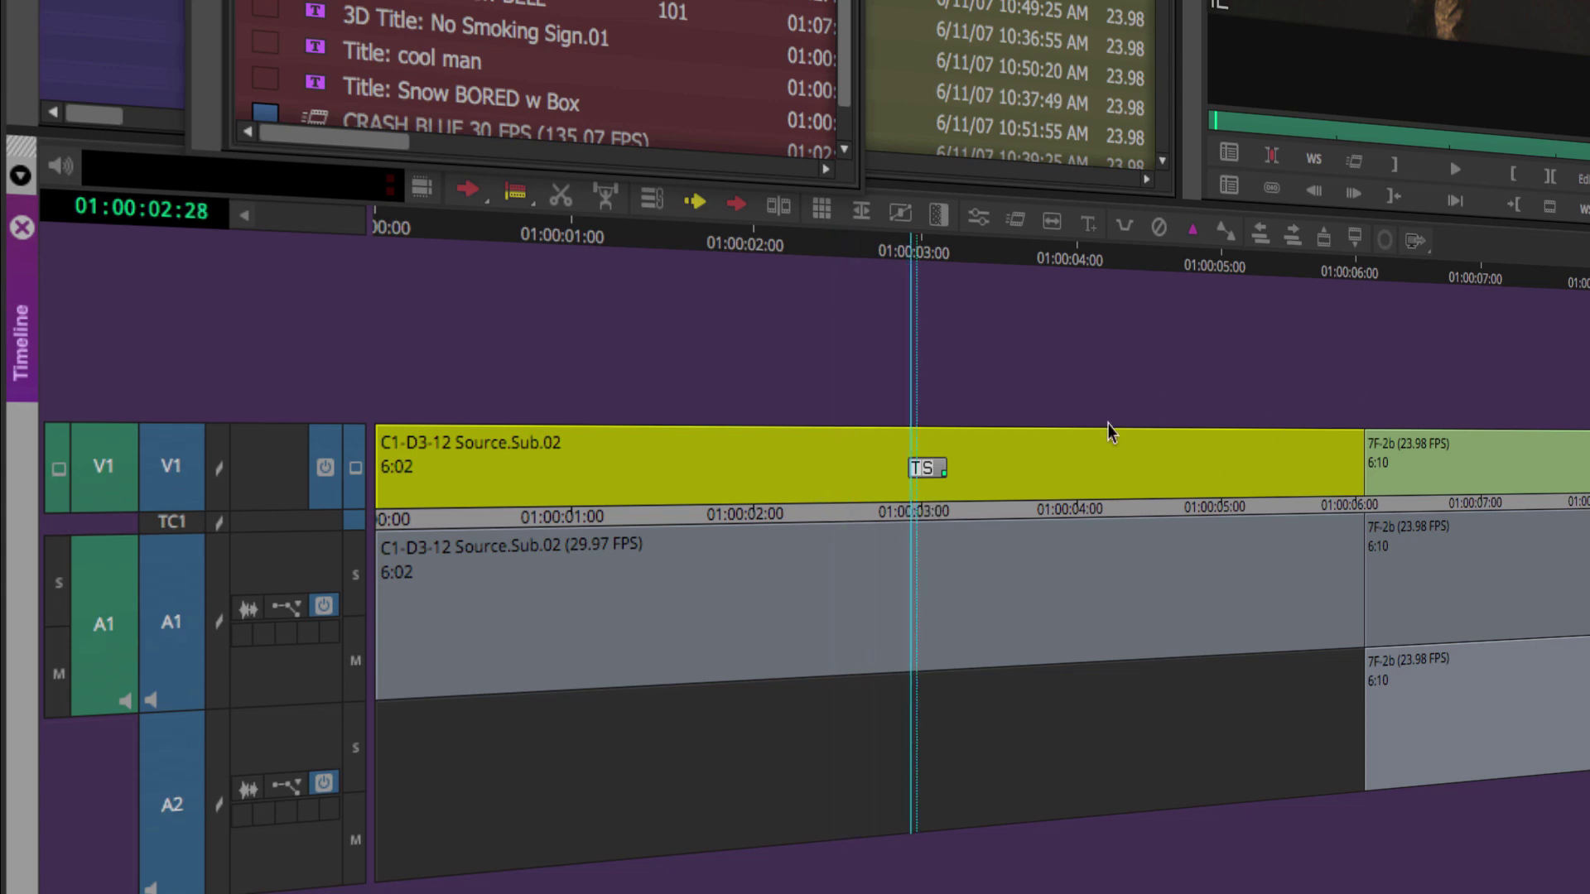
click(1315, 87)
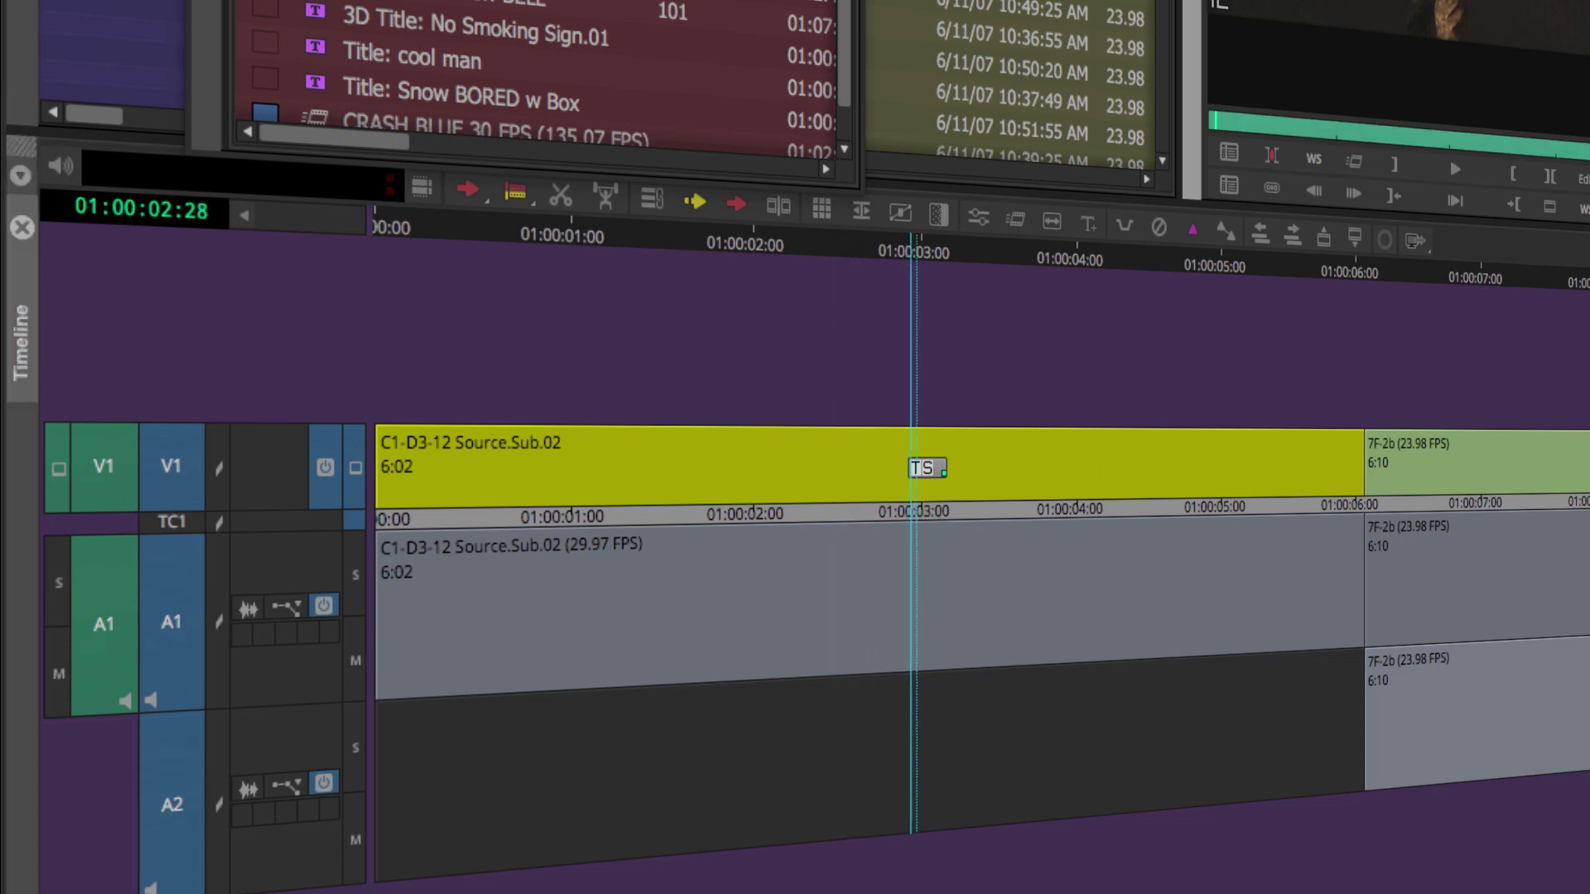
drag(1278, 123, 1333, 129)
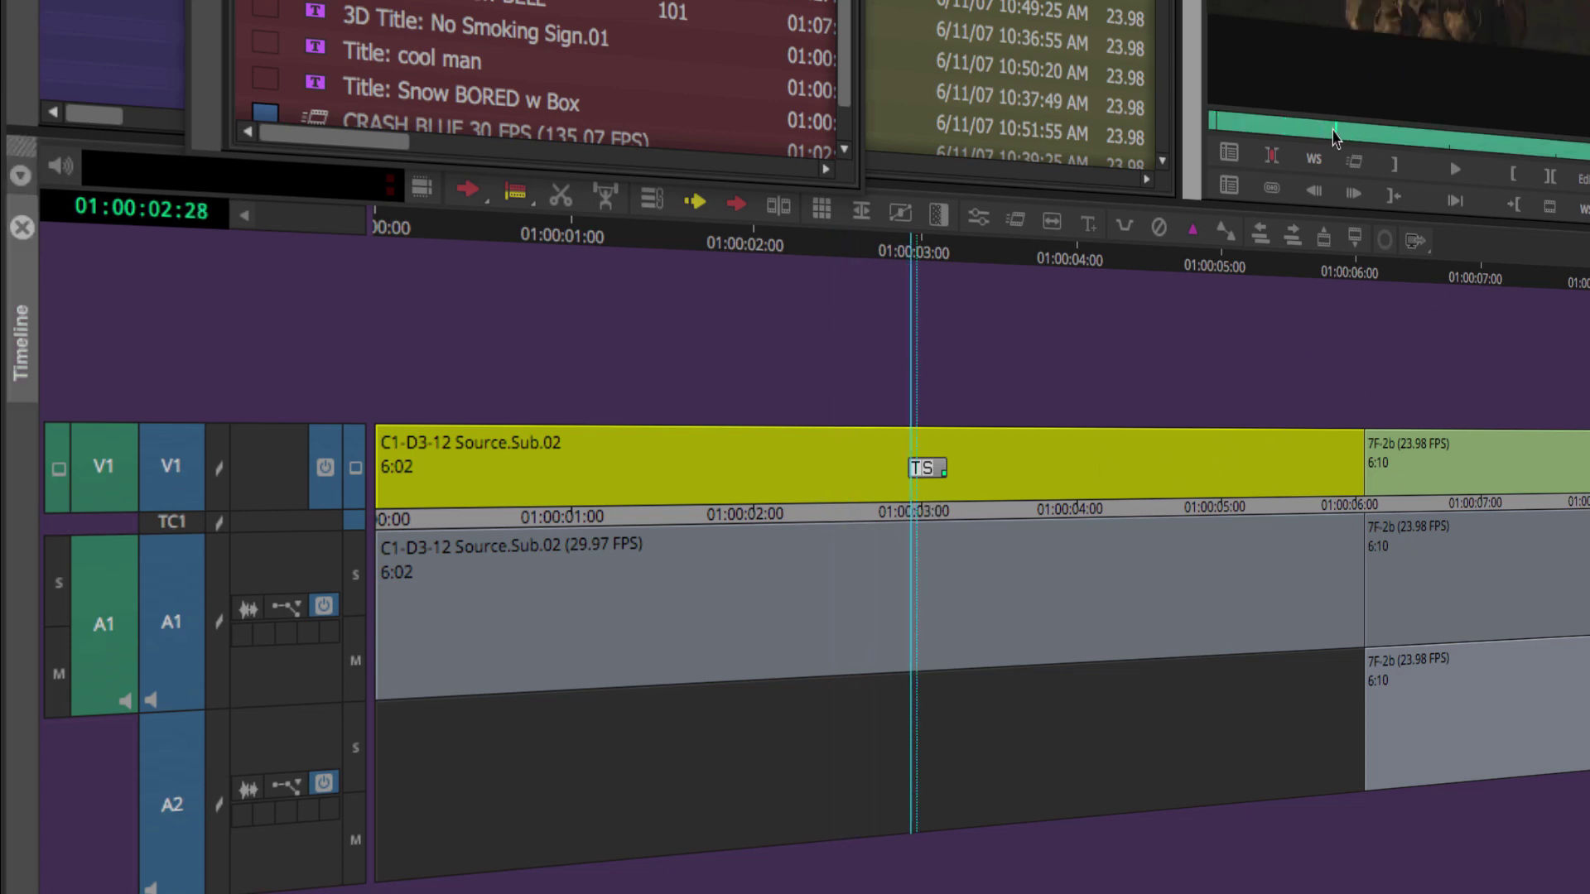
click(1457, 170)
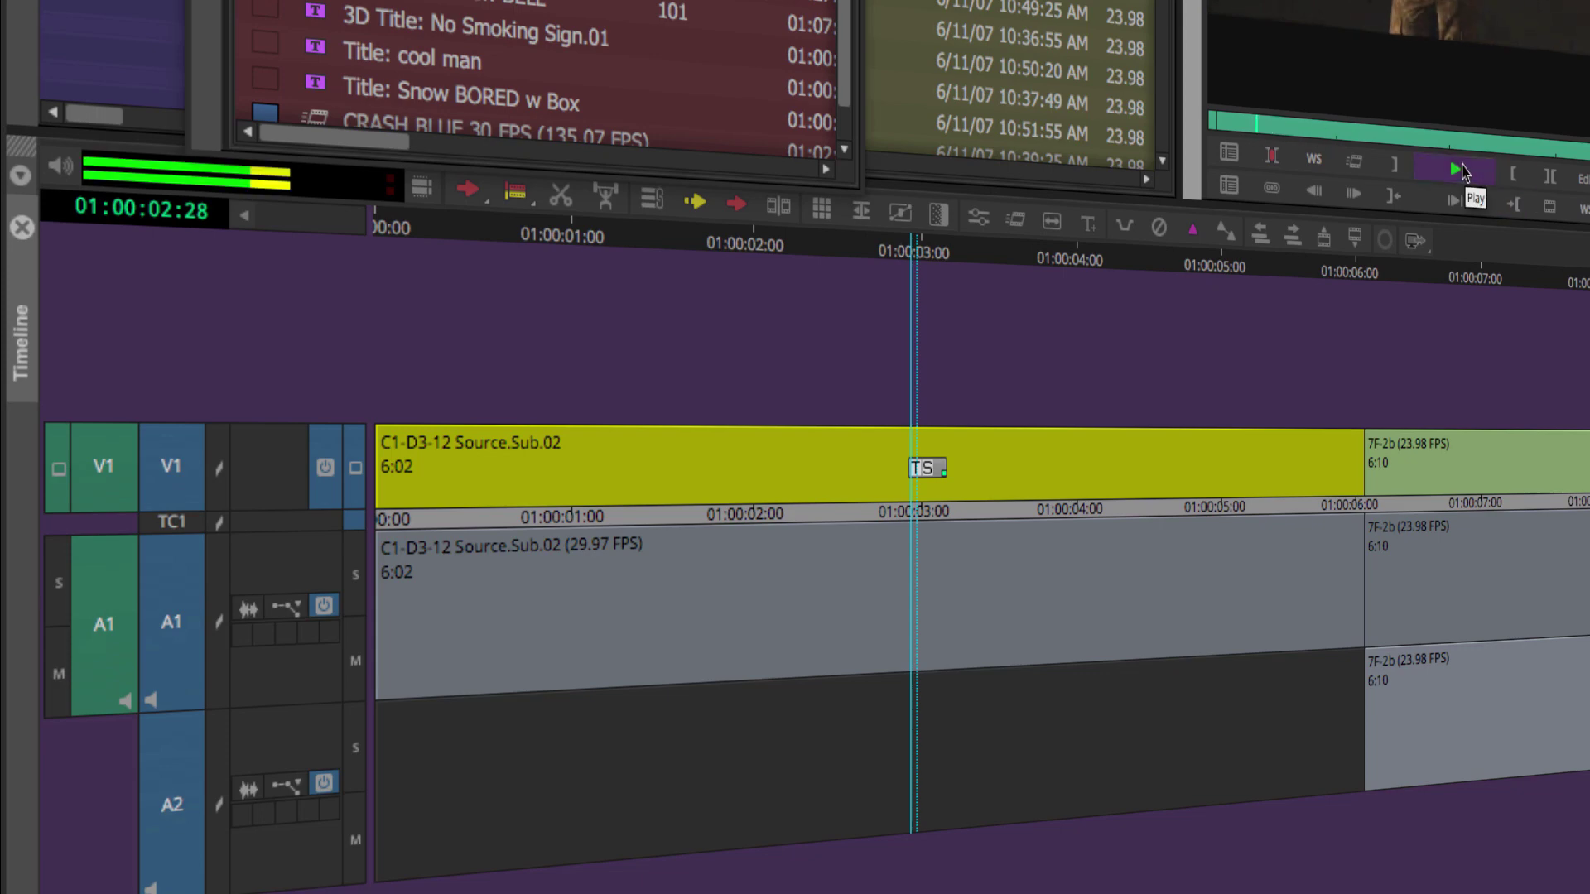
click(1461, 167)
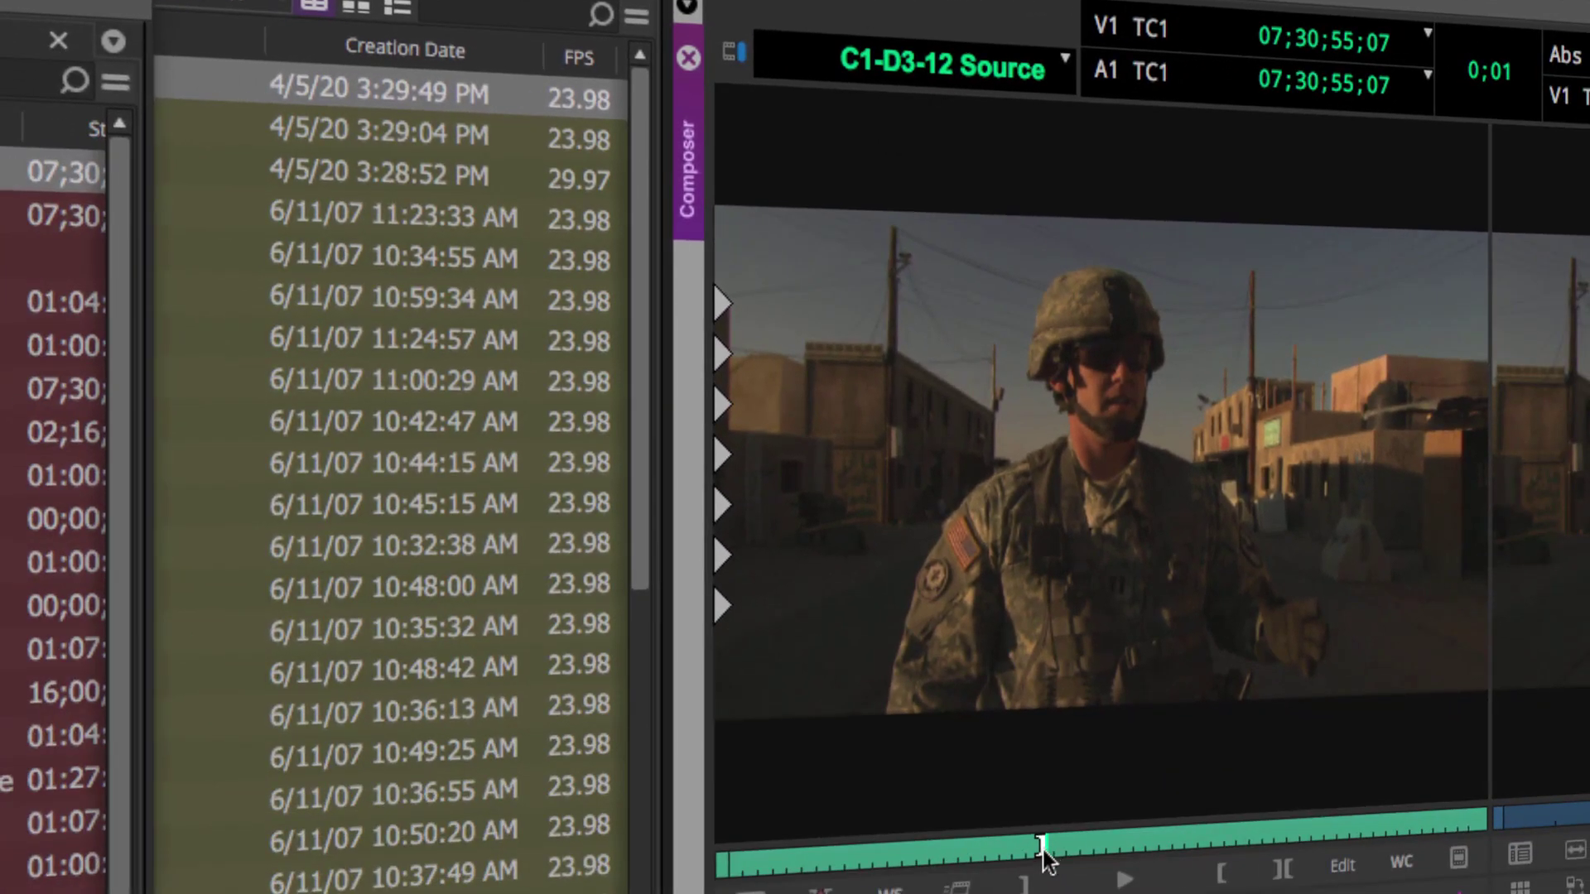
Play the C1-D3-12 Source master clip from its matched frame and scrub past the mark in the source monitor
mouse_move(1041, 846)
mouse_down()
mouse_move(1082, 853)
mouse_move(1042, 853)
mouse_up()
click(1122, 876)
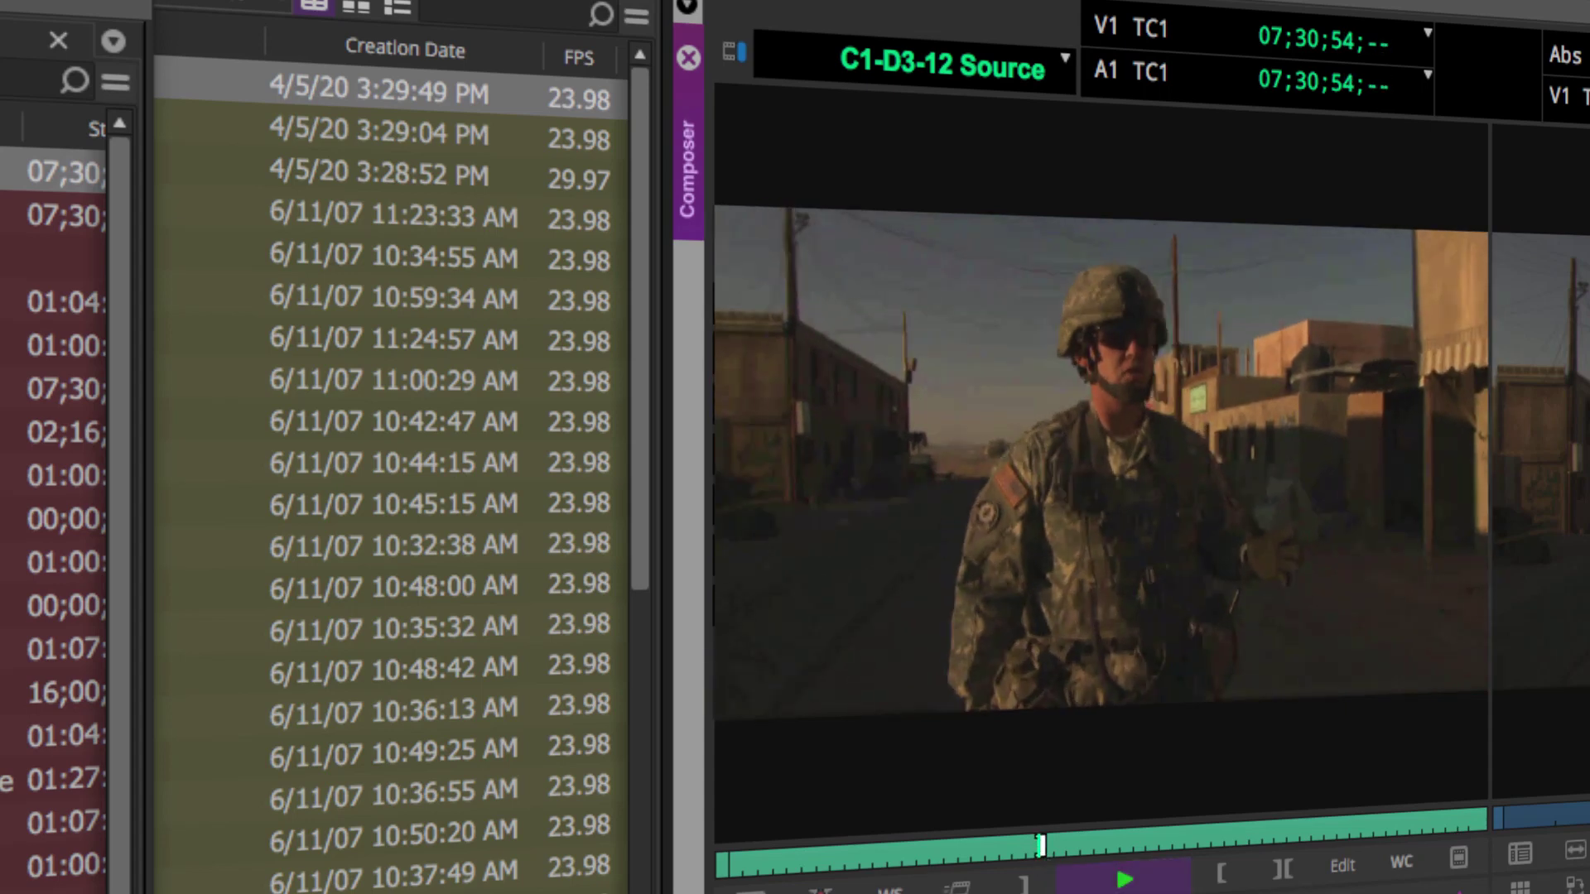
click(1120, 863)
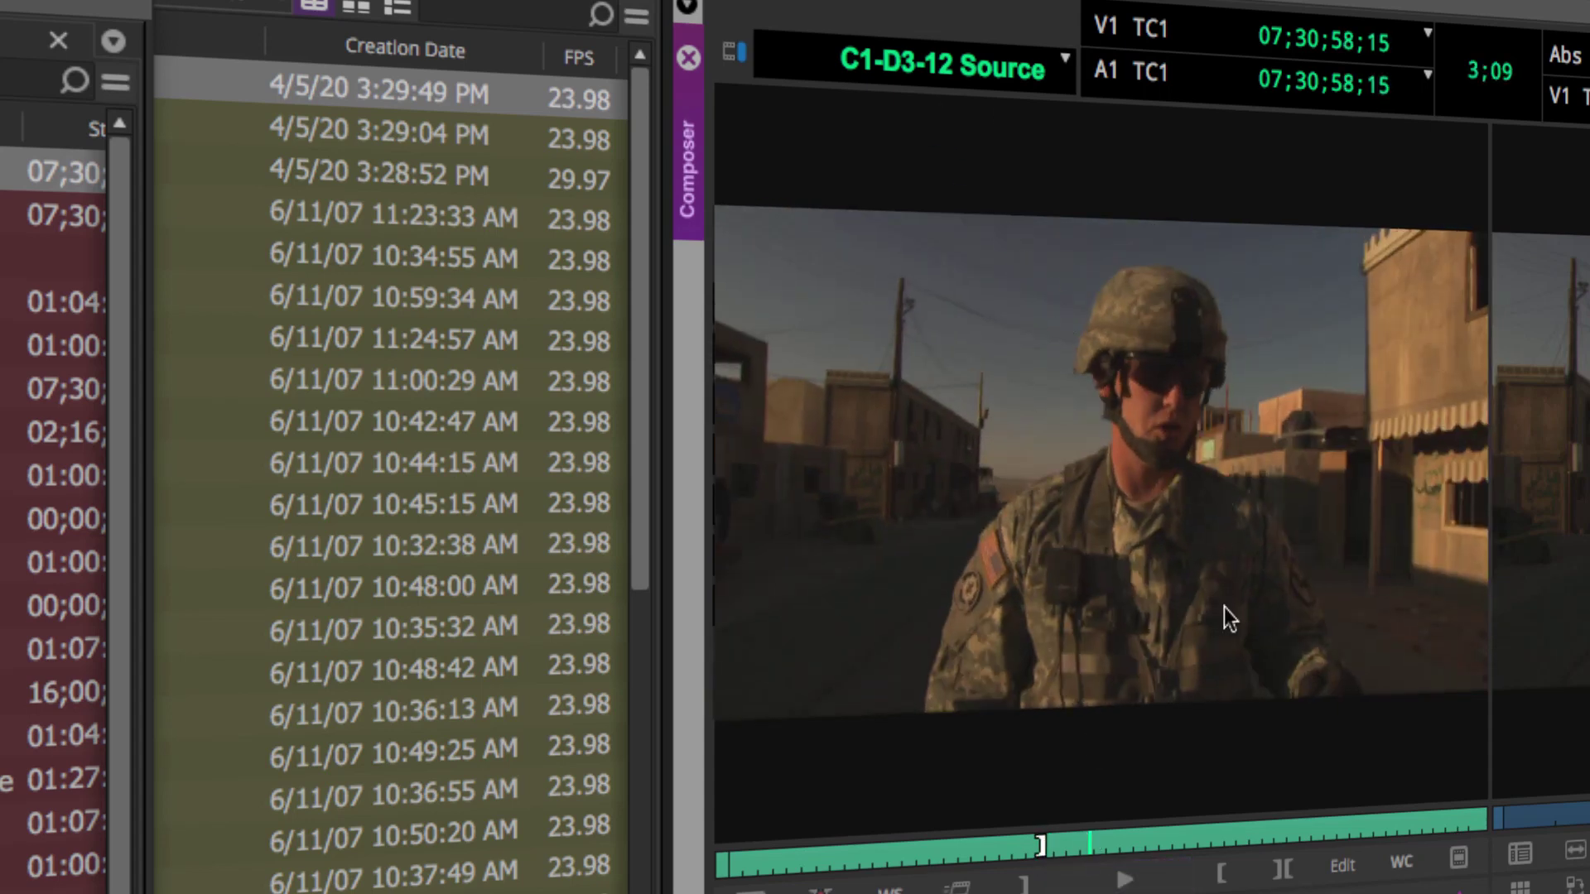
mouse_move(1095, 853)
mouse_down()
mouse_move(1199, 853)
mouse_move(1107, 851)
mouse_up()
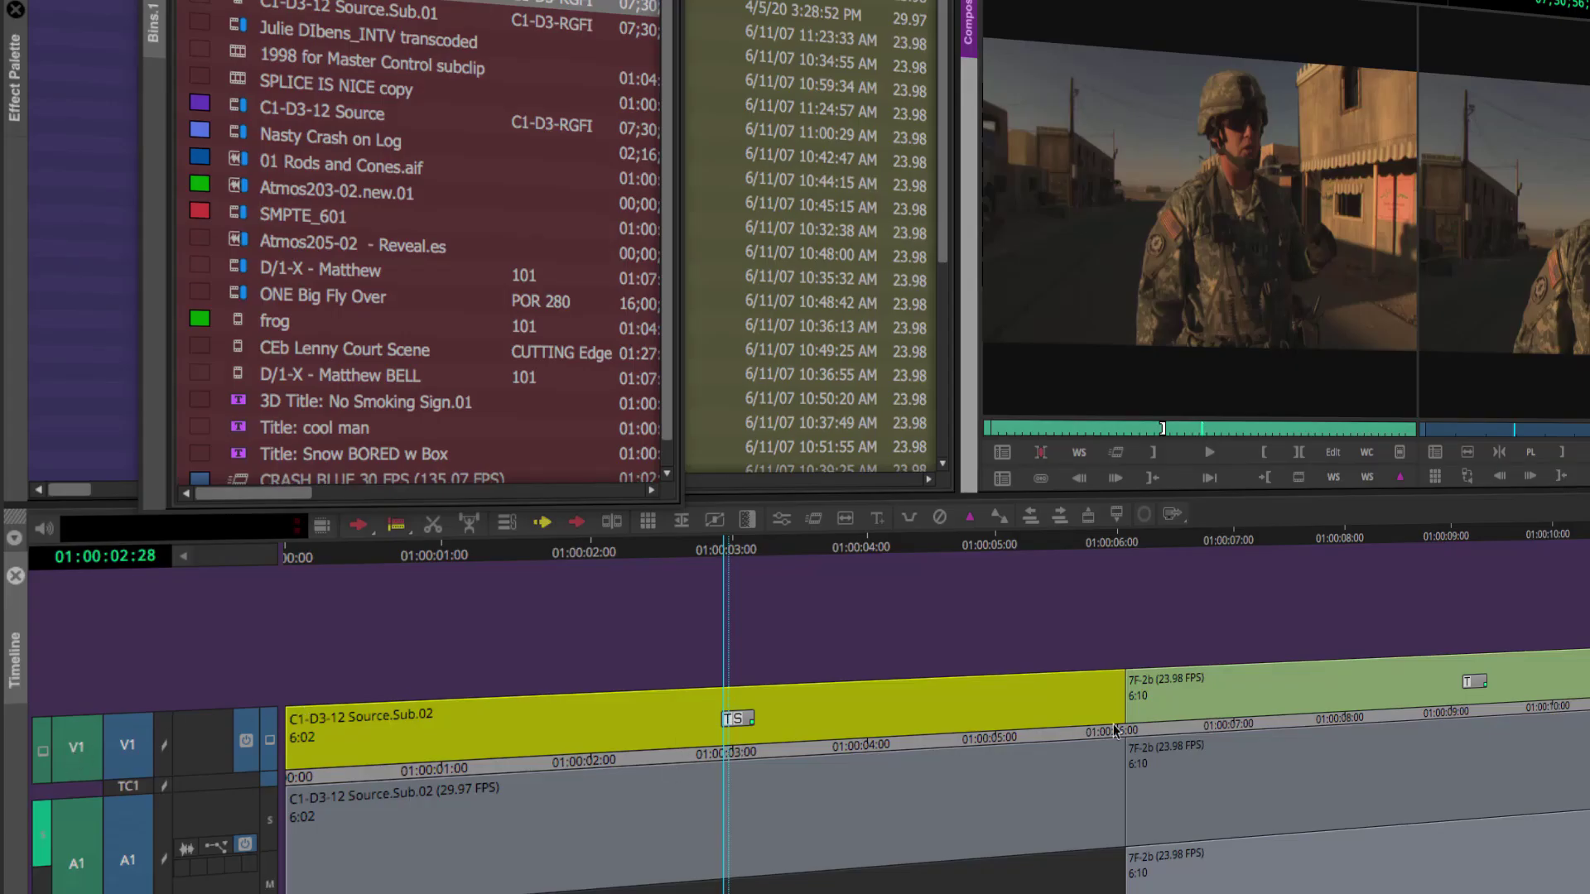
Match frame 7F-2b into the source monitor from 01:00:10:05, and again from 01:00:06:23 with record track V1 deselected
click(1230, 735)
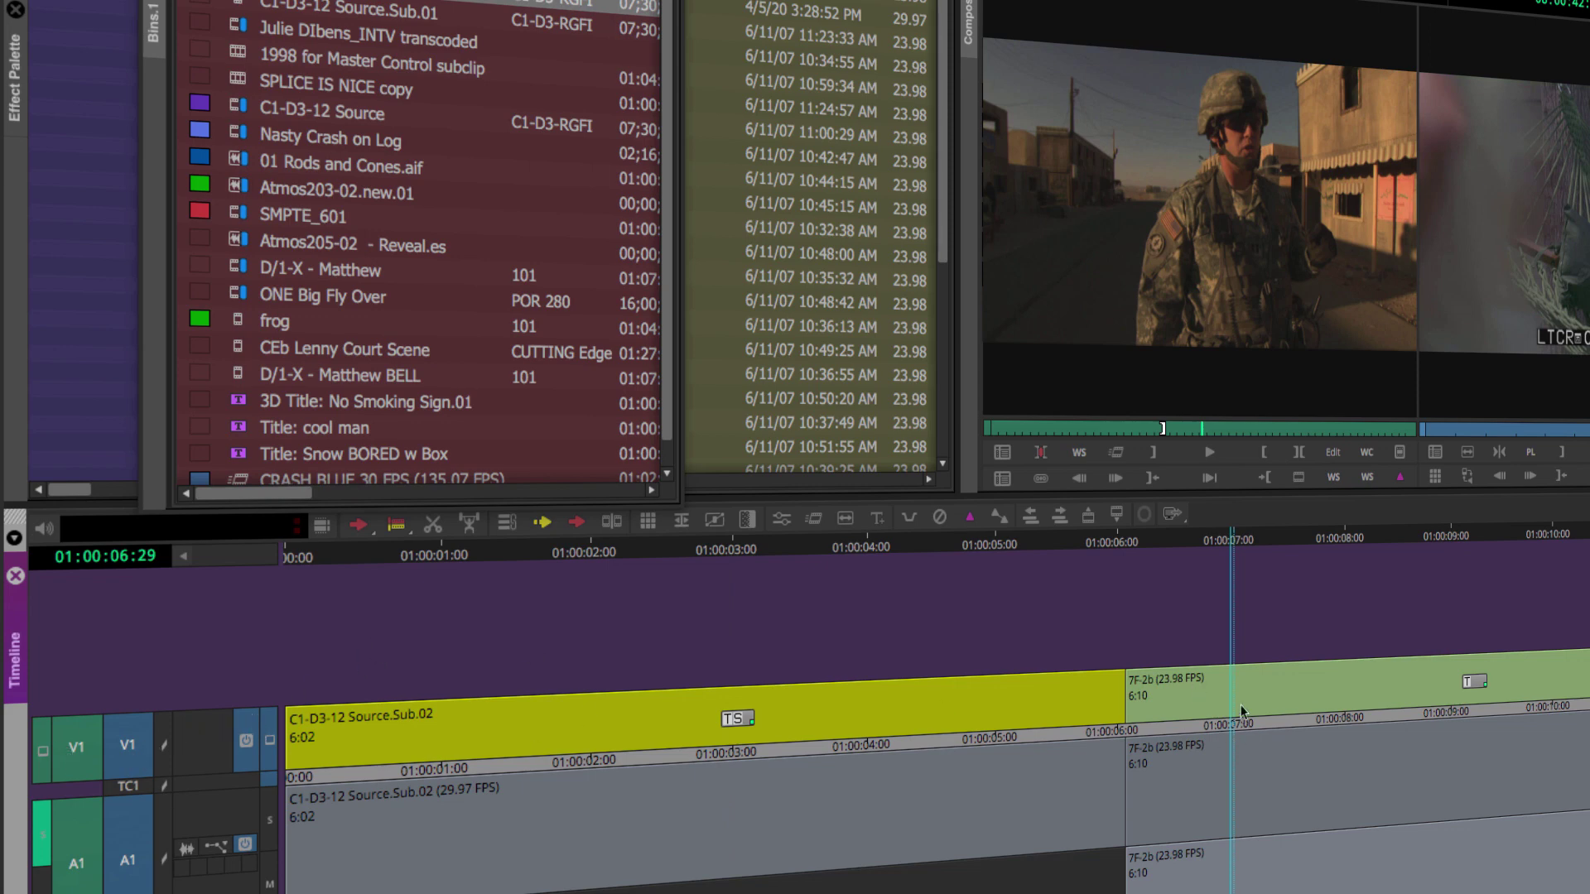
click(1572, 716)
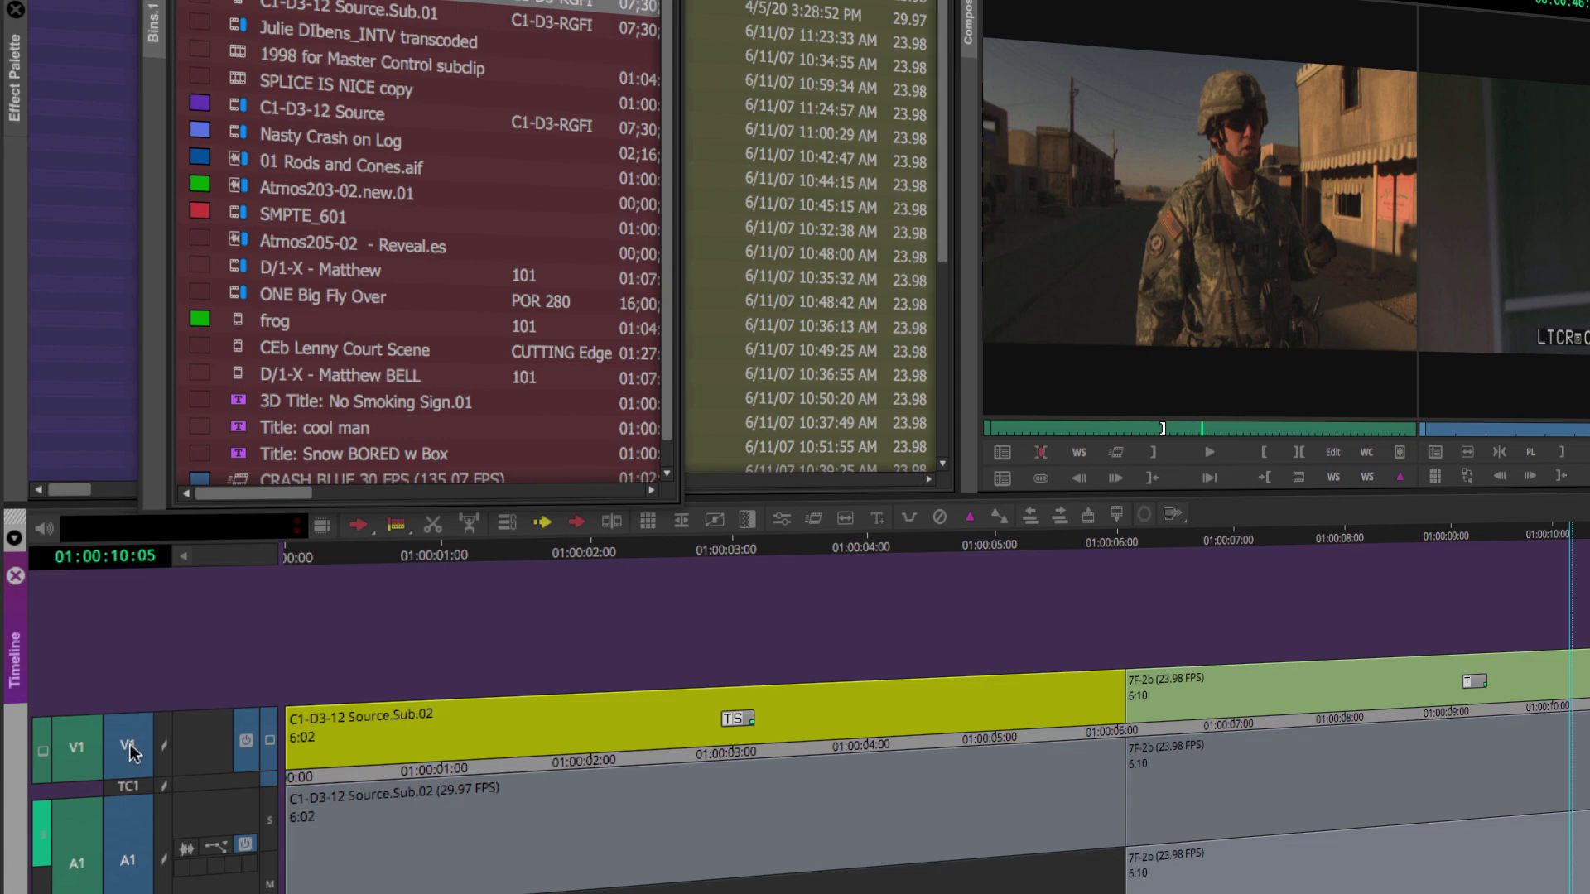
key(n)
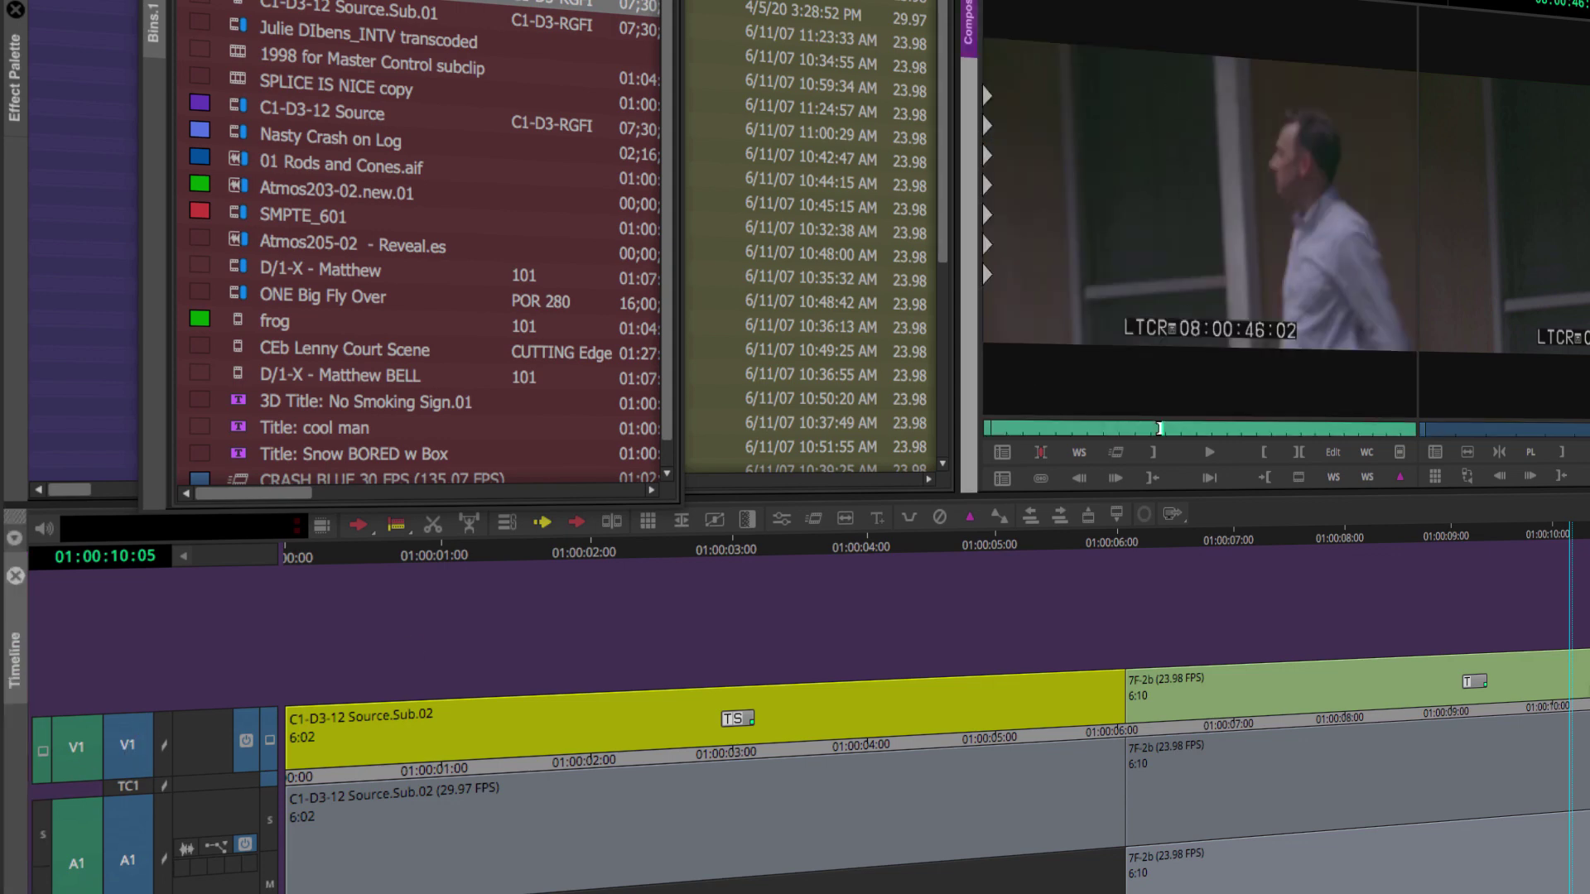
click(1208, 760)
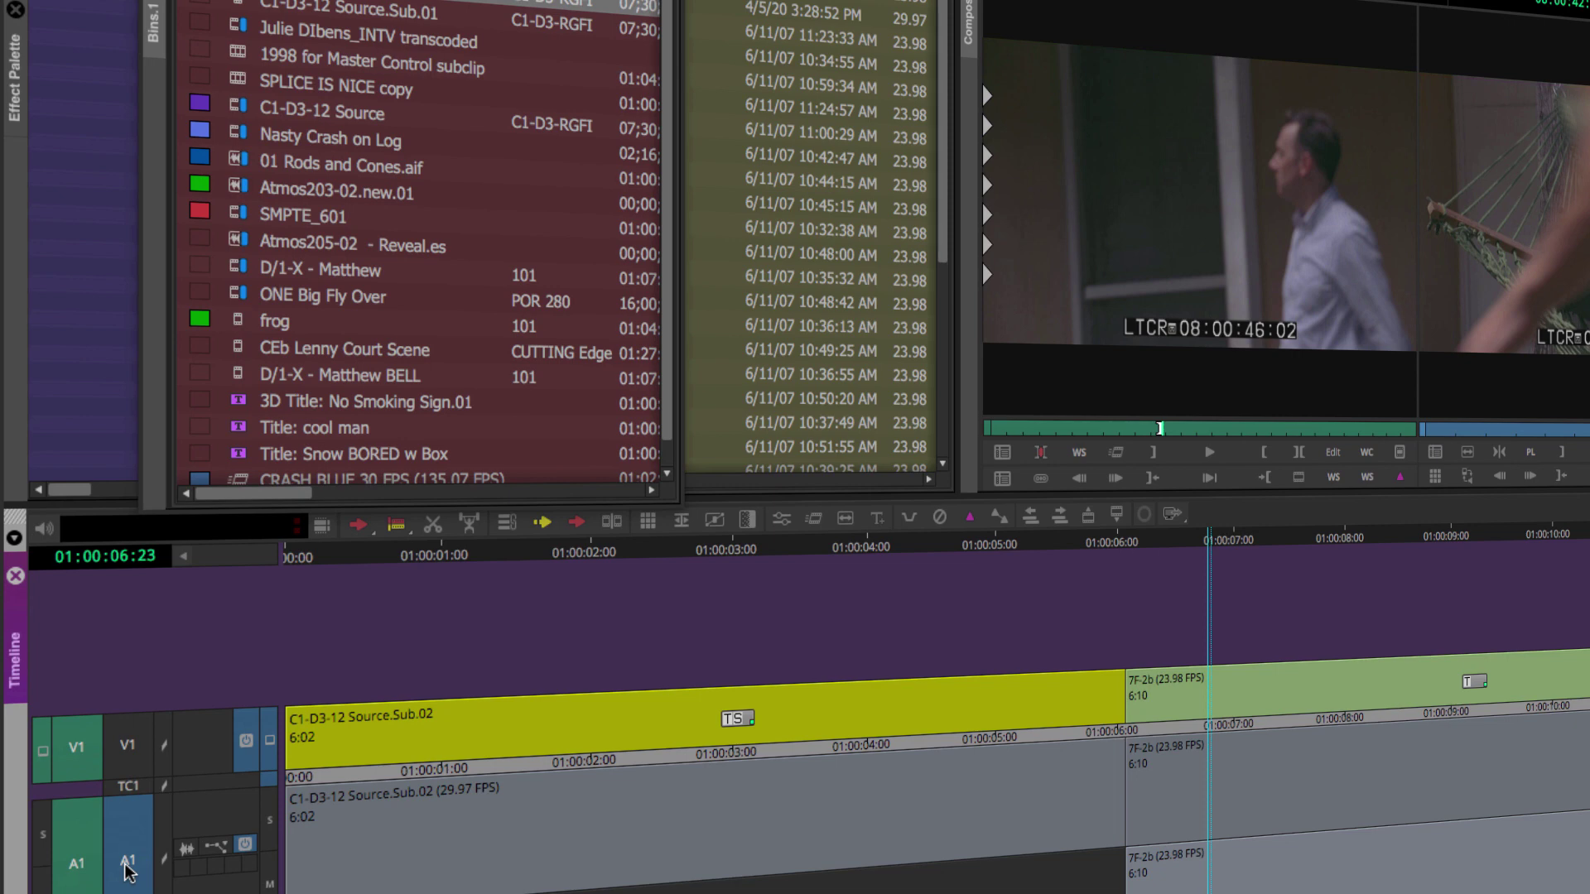
key(n)
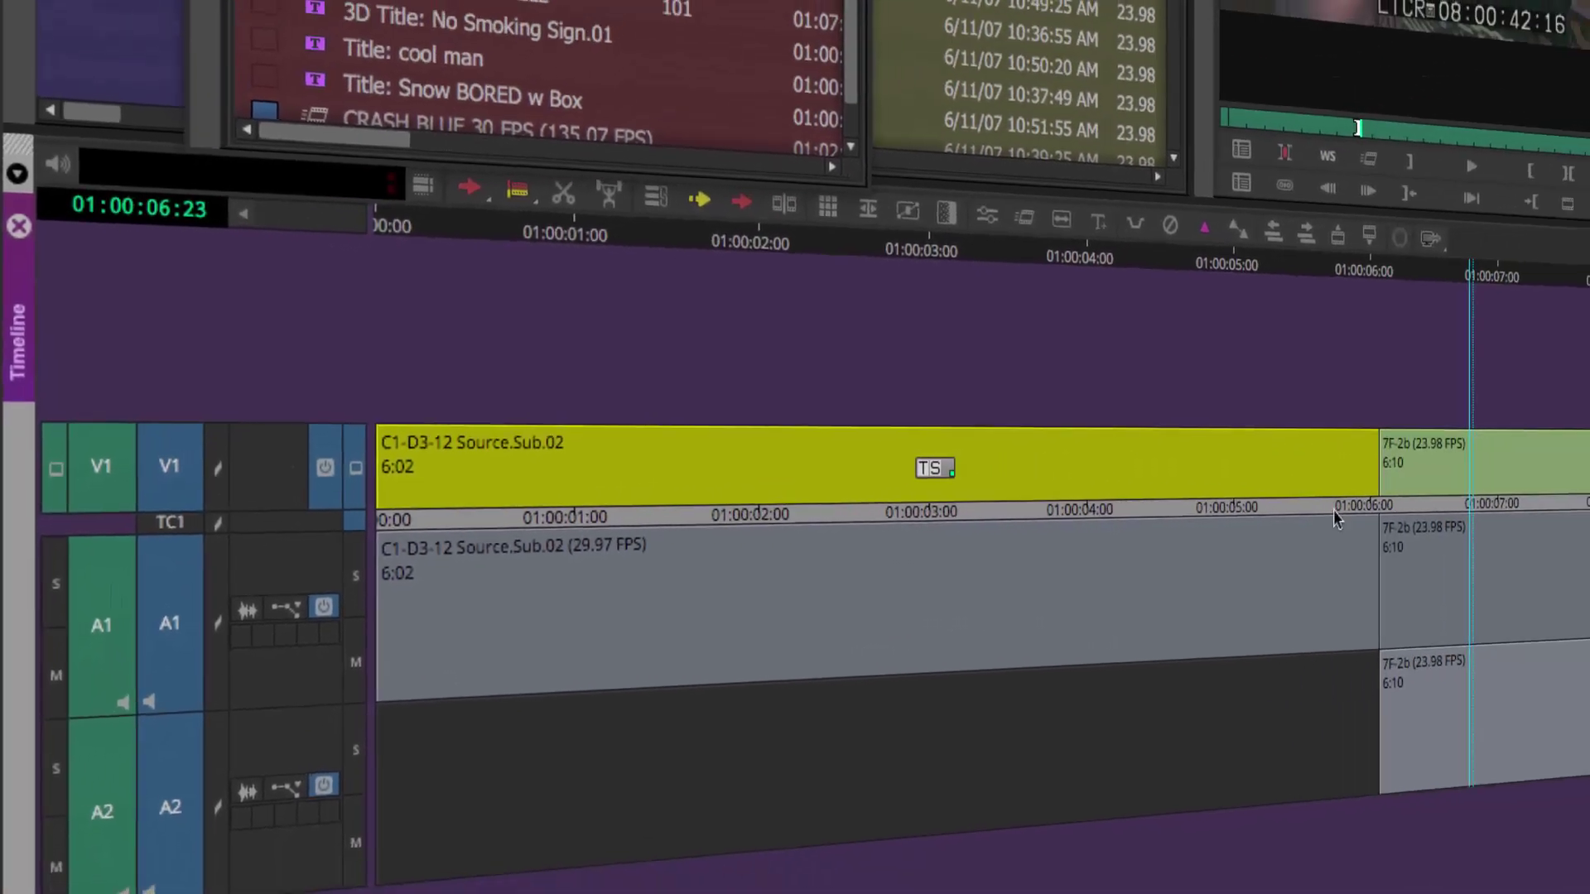
Park the sequence at 01:00:03:16, load C1-D3-12 Source.Sub.02 from the recent source clips and scrub through it
drag(1335, 512, 1011, 511)
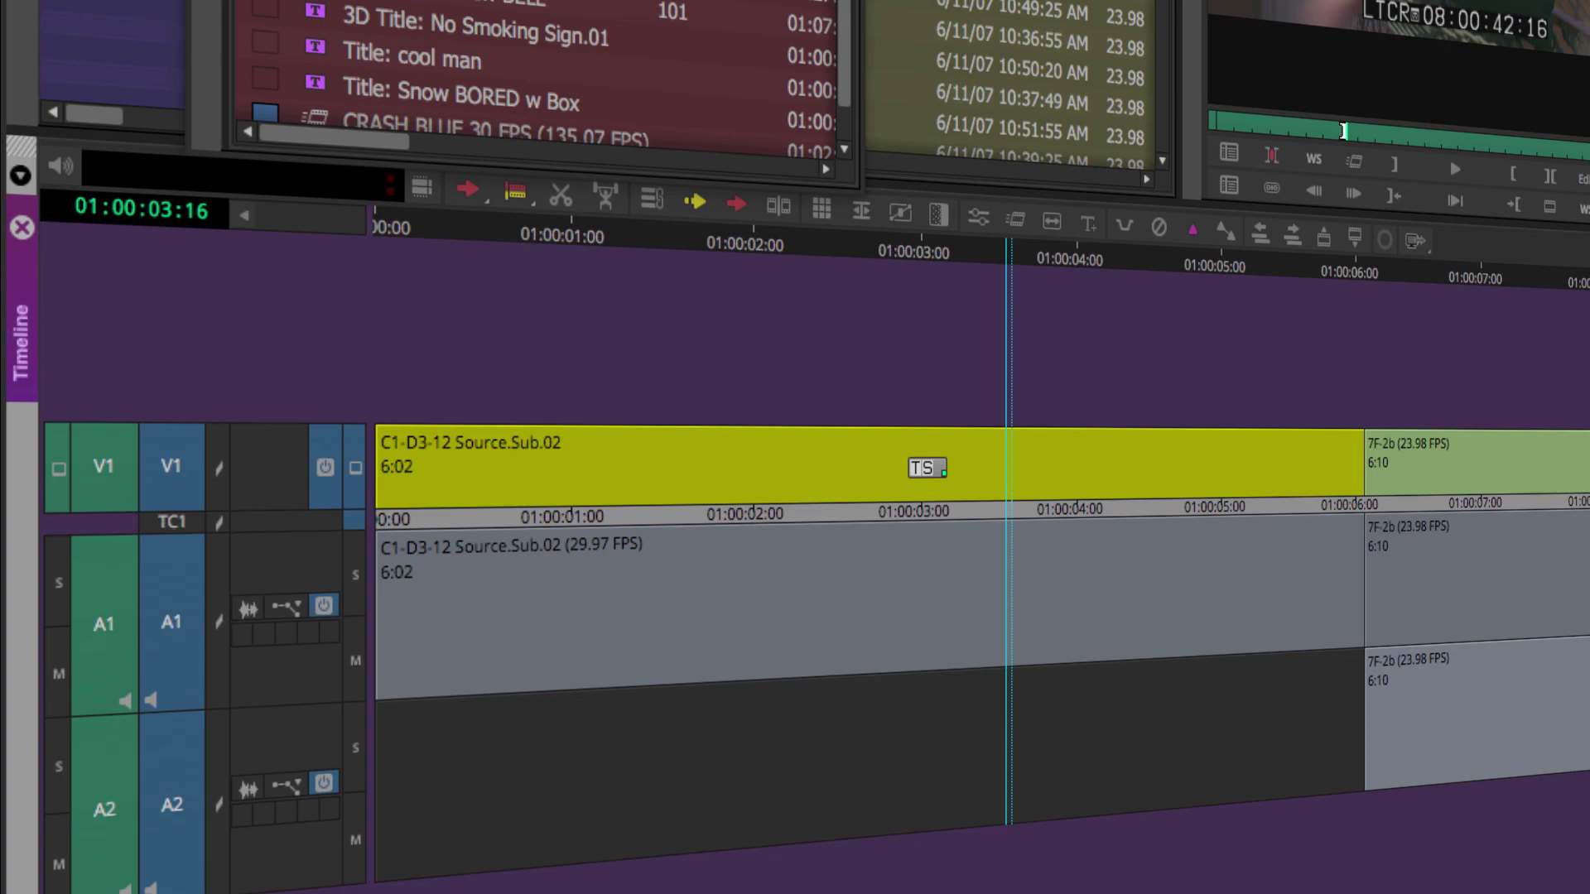
click(1014, 35)
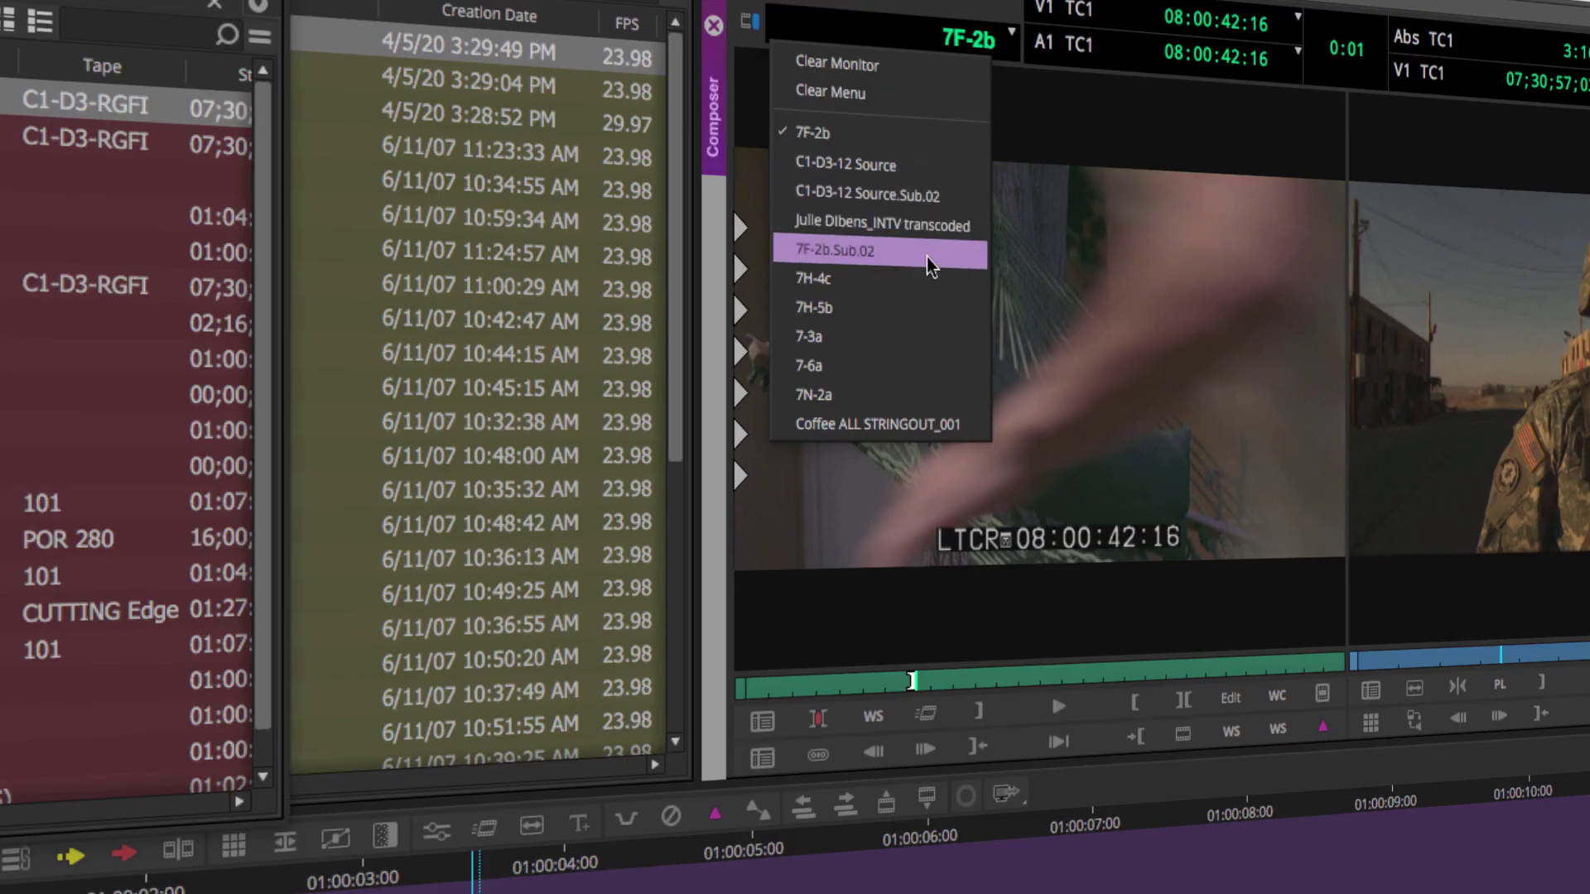
click(935, 204)
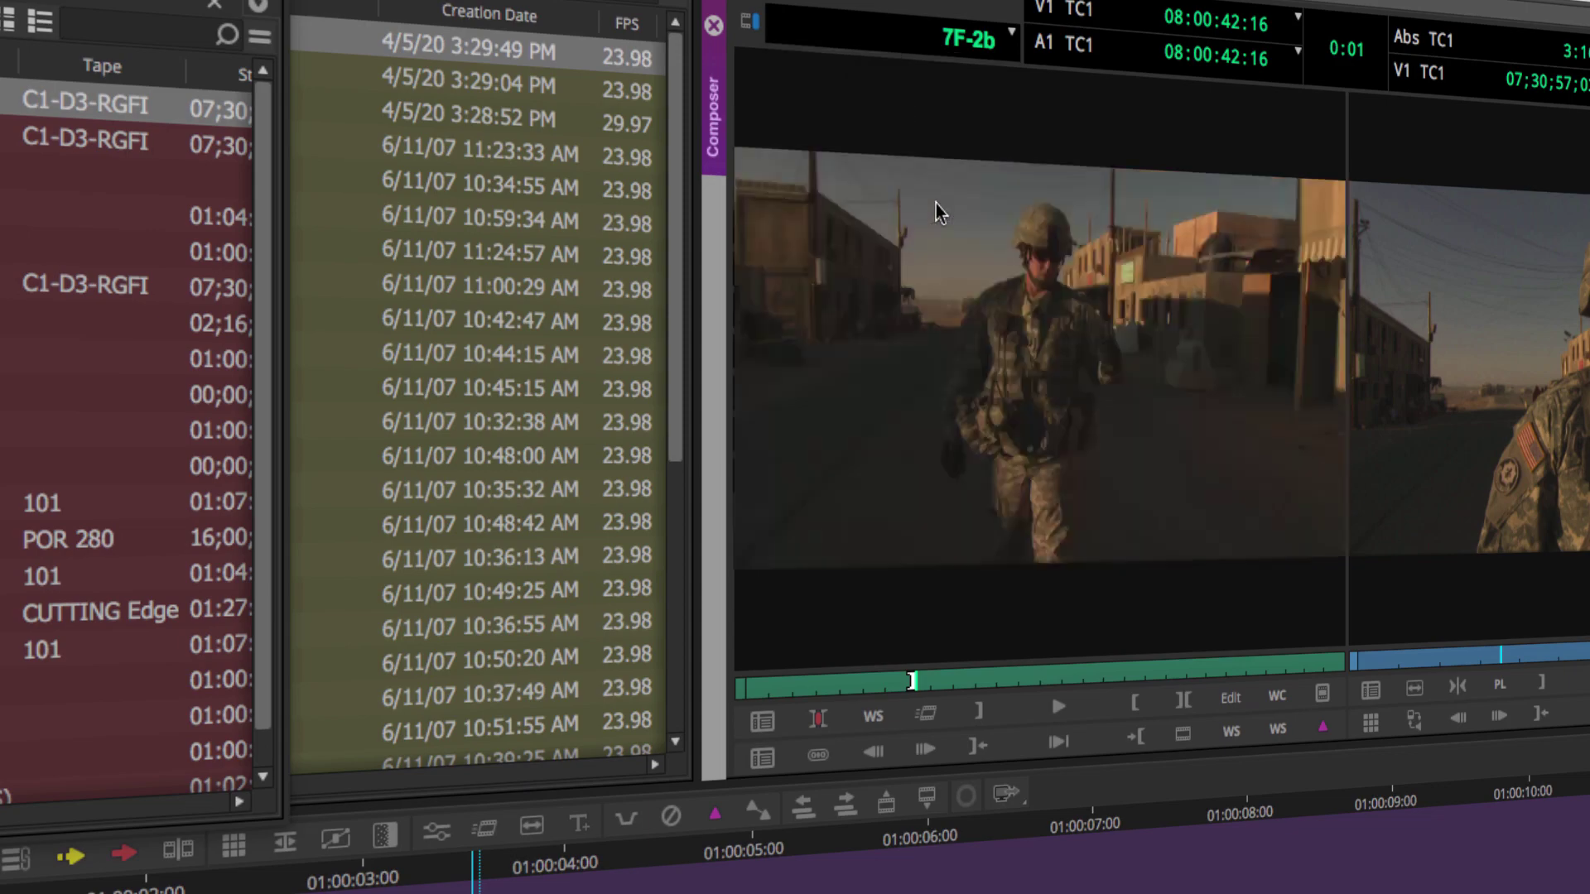
drag(1110, 381, 1133, 380)
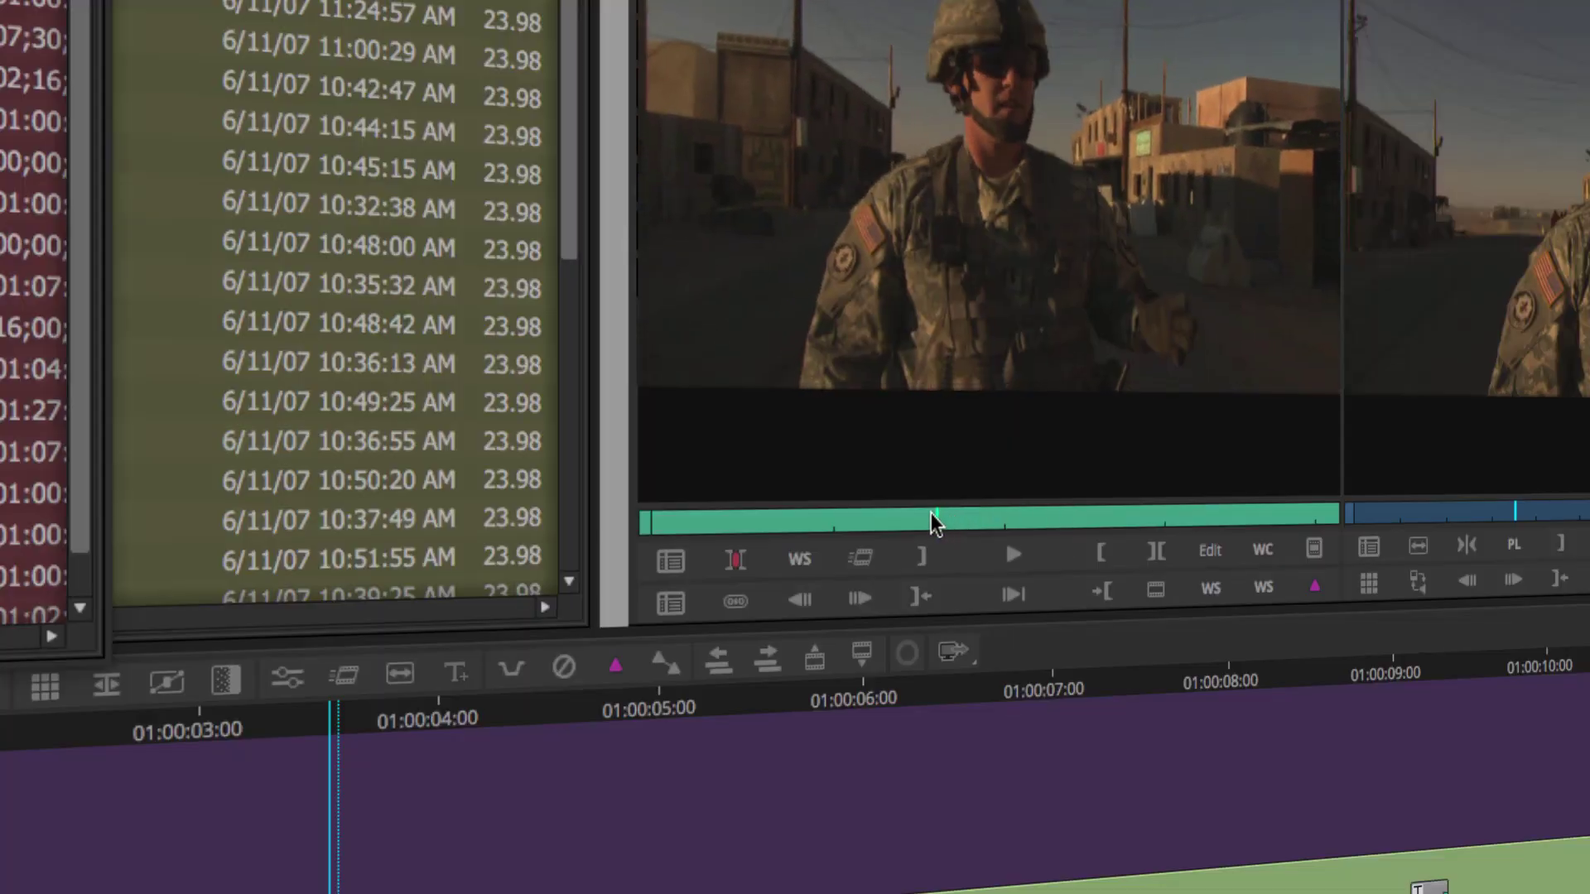
Match frame from the subclip in the source monitor to its C1-D3-12 Source master clip and scrub past the matched frame
click(923, 522)
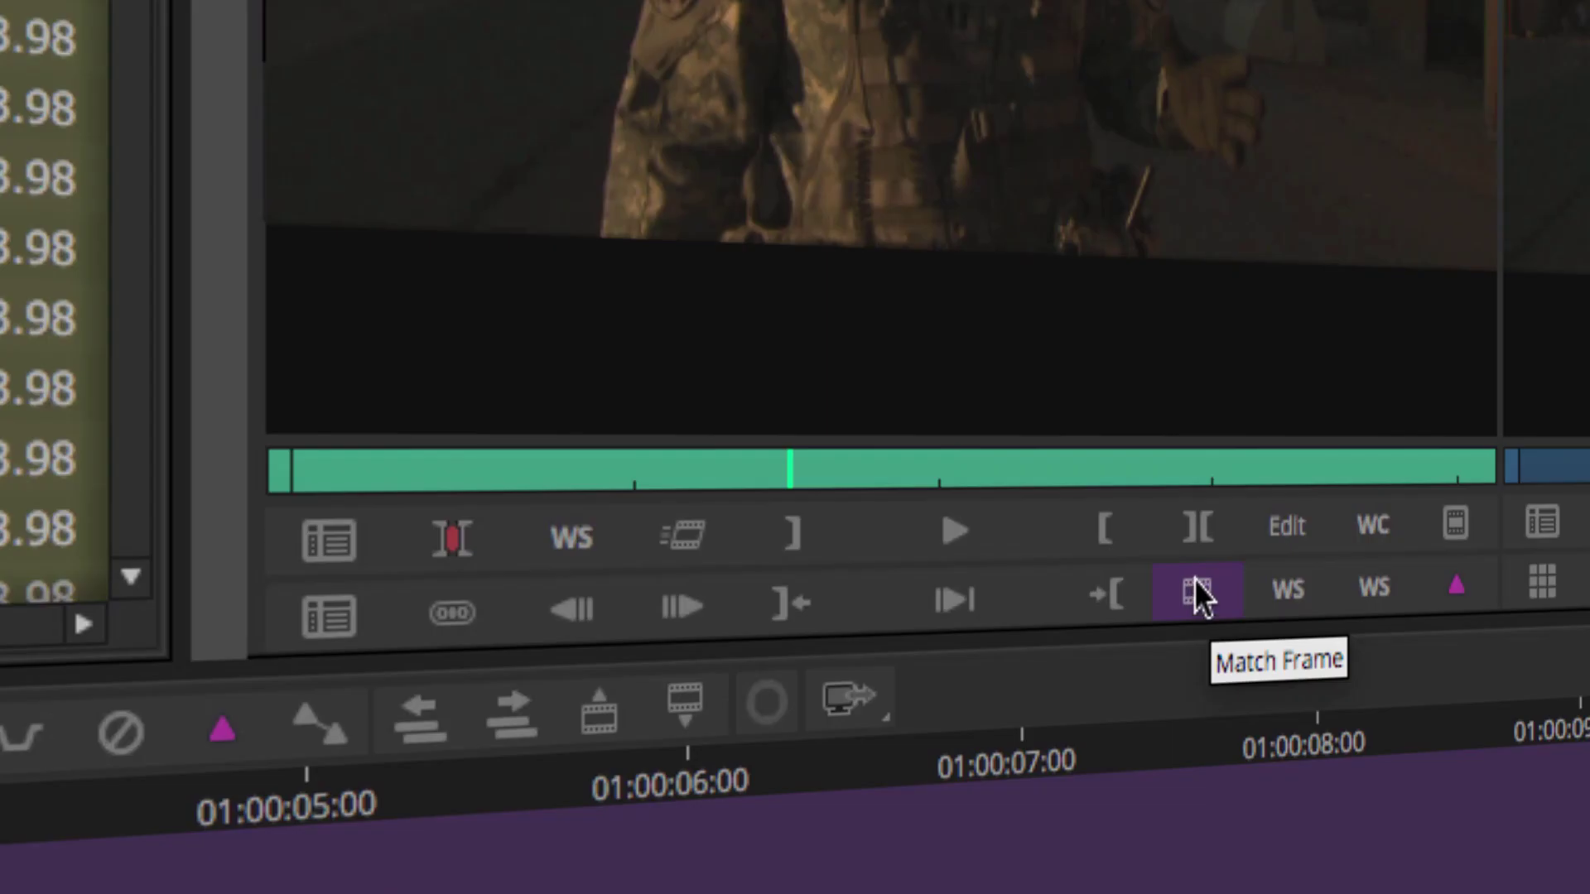
click(1195, 583)
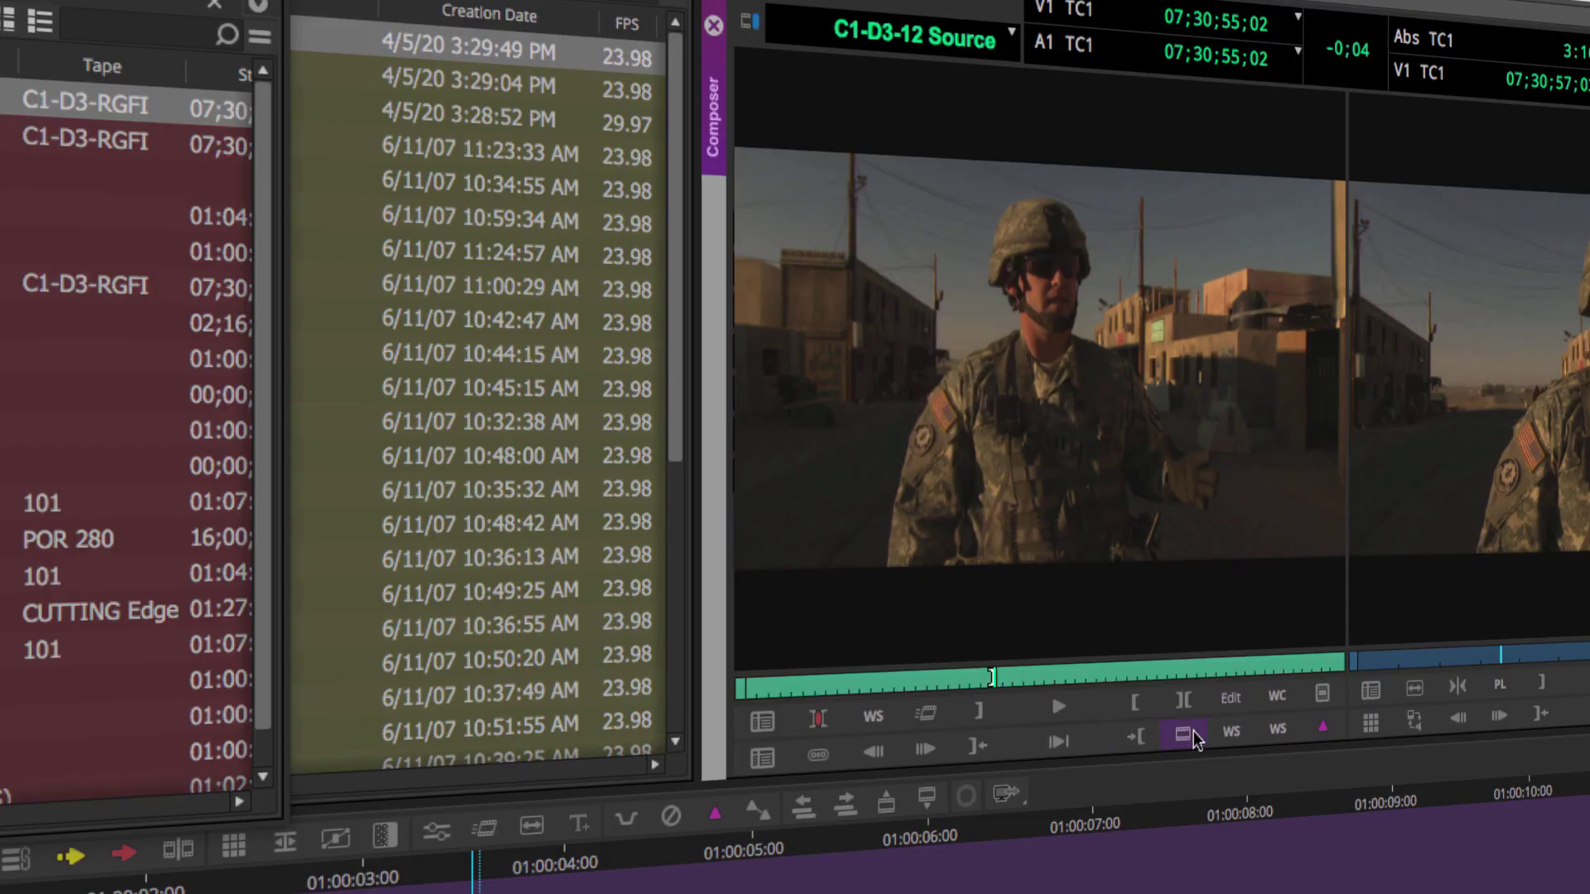
drag(993, 679, 1001, 678)
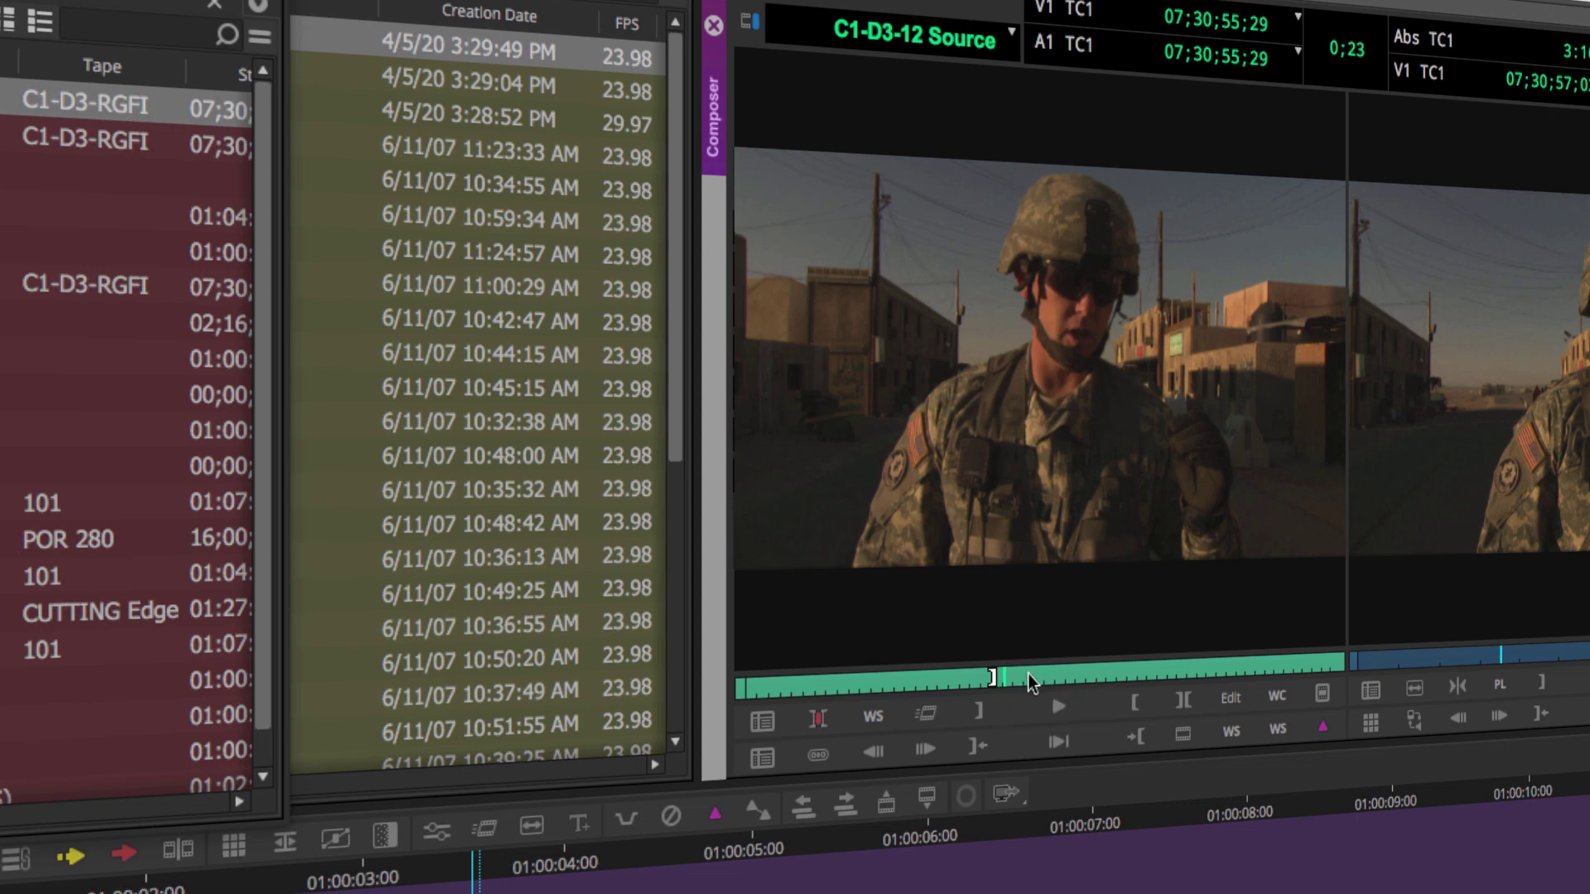
Reload C1-D3-12 Source.Sub.02 into the source monitor and park on a frame within it
click(1007, 47)
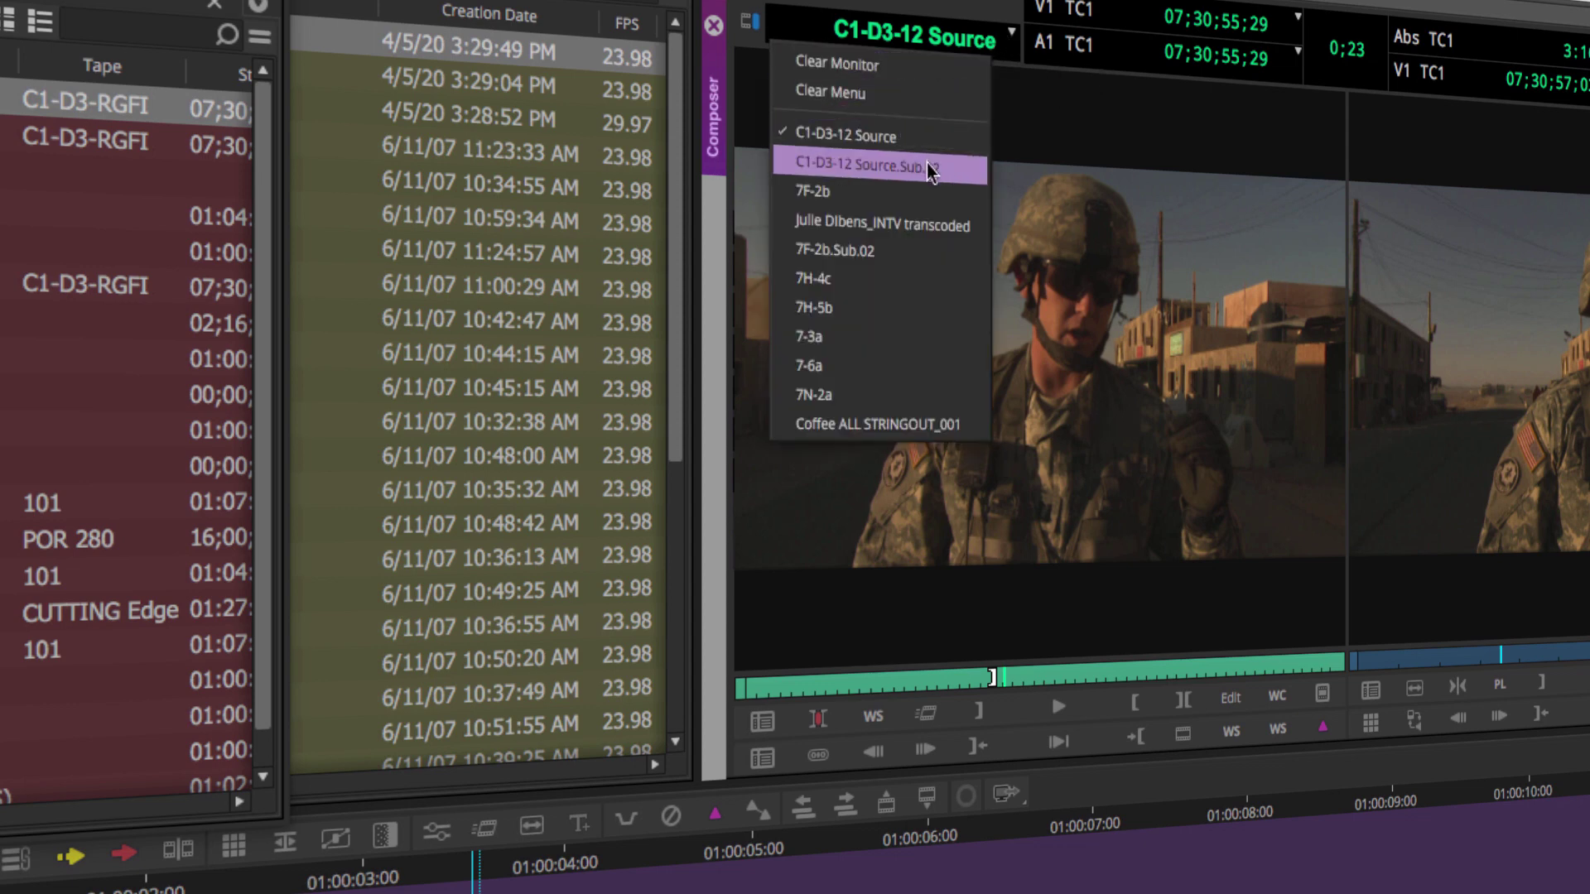
click(931, 162)
click(1029, 679)
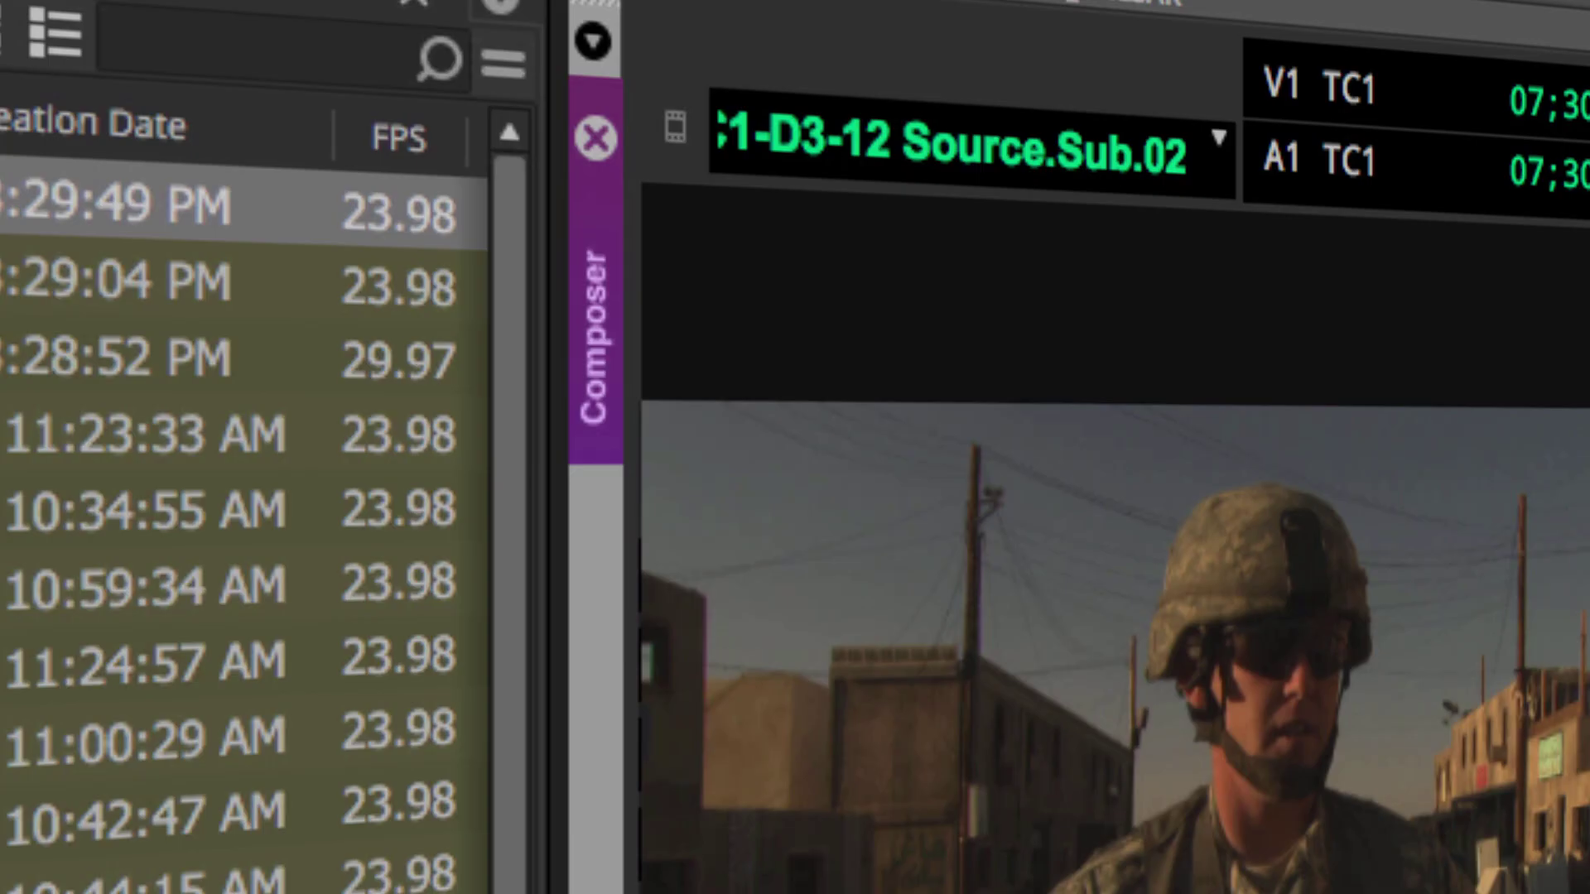
Switch the source monitor from the subclip directly to its C1-D3-12 Source master clip and scrub beyond the marked frame
click(675, 126)
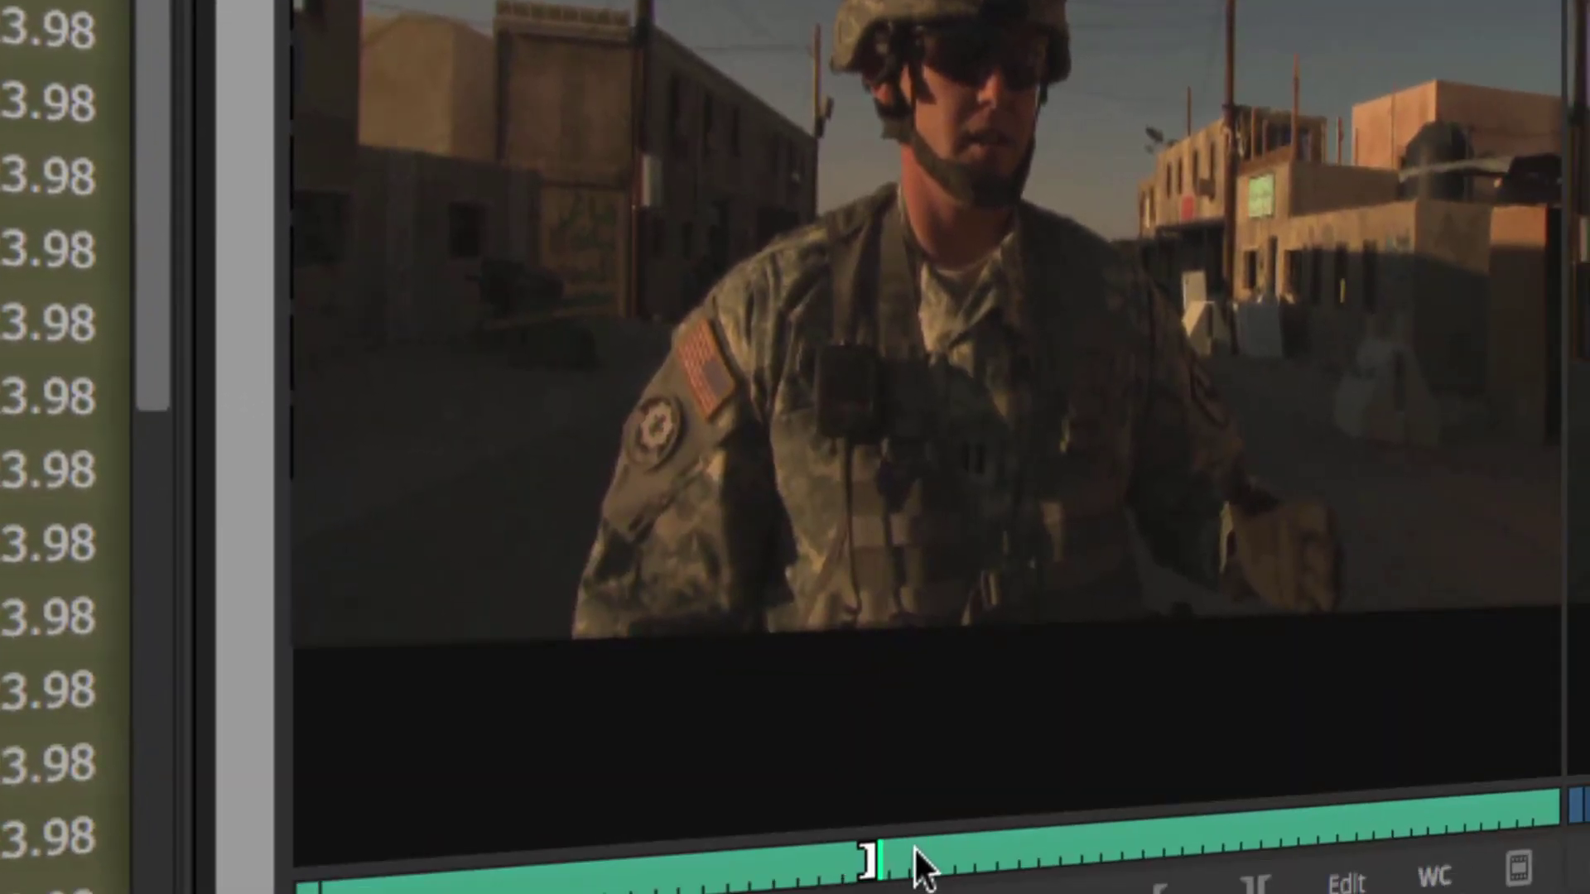
drag(887, 857, 1001, 866)
drag(1061, 689, 1058, 685)
click(1057, 711)
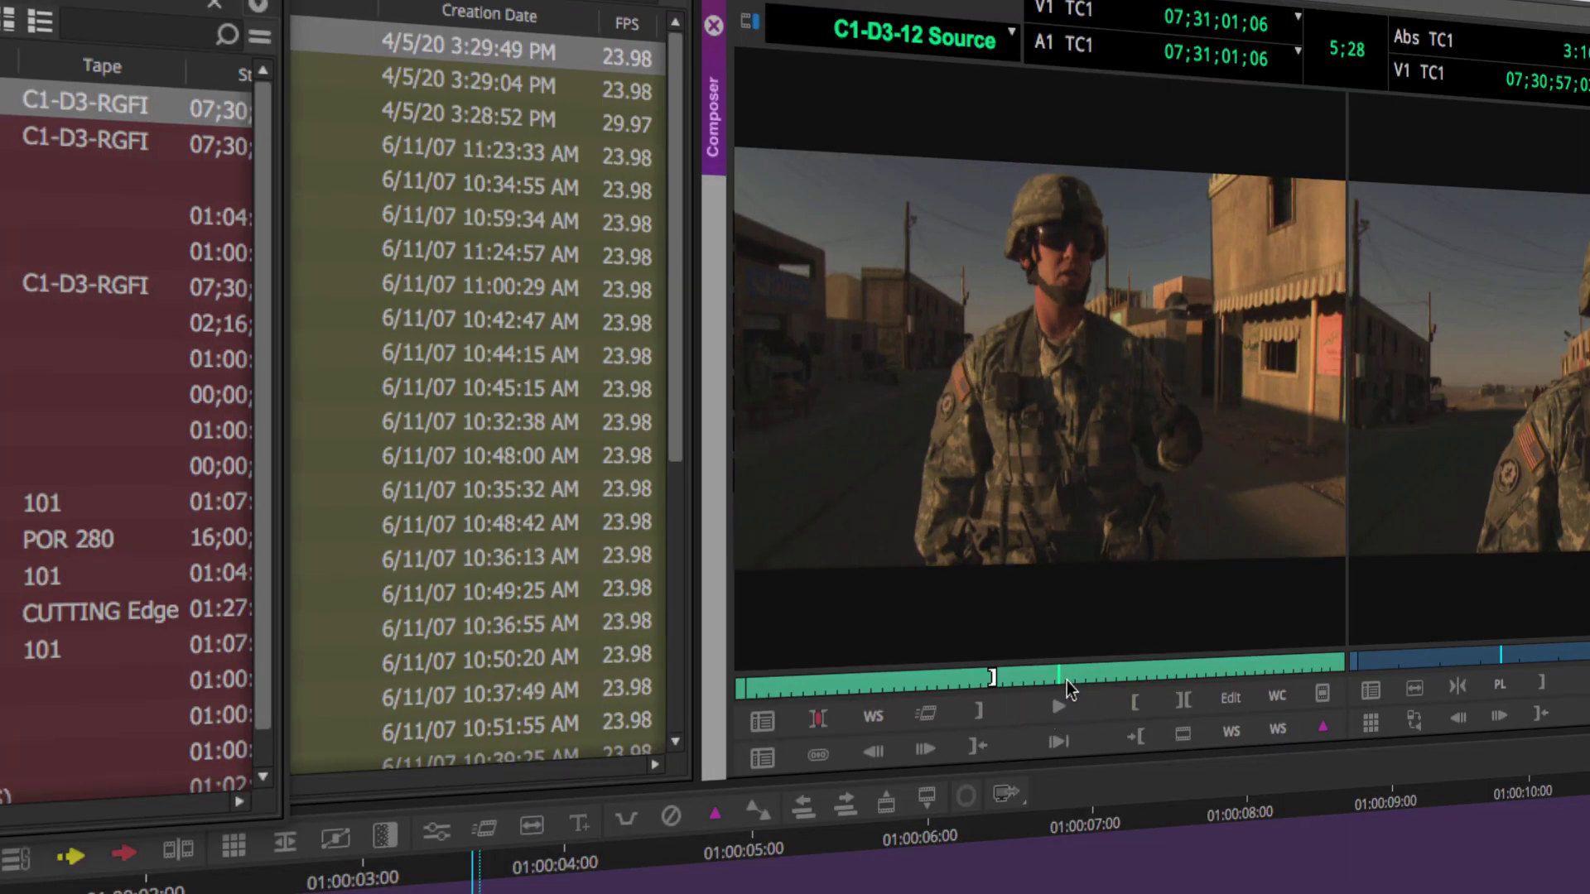